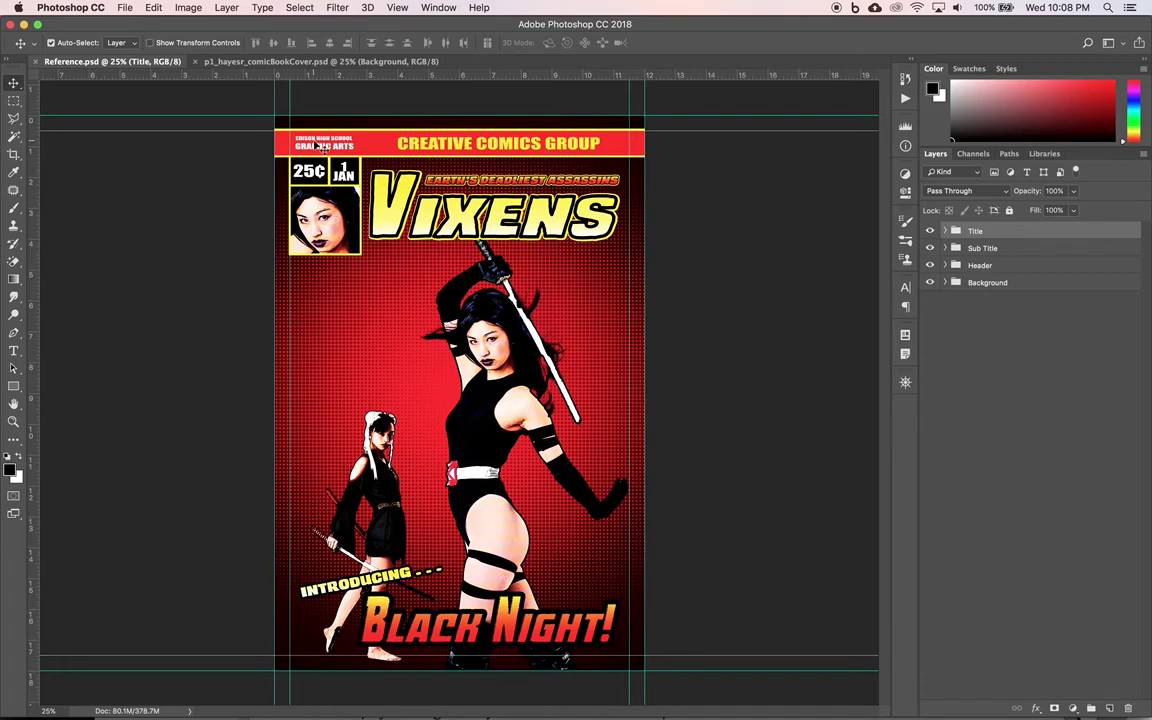
Step: Bring up the working cover p1_hayesr_comicBookCover.psd and select the Rectangle tool
left_click(243, 62)
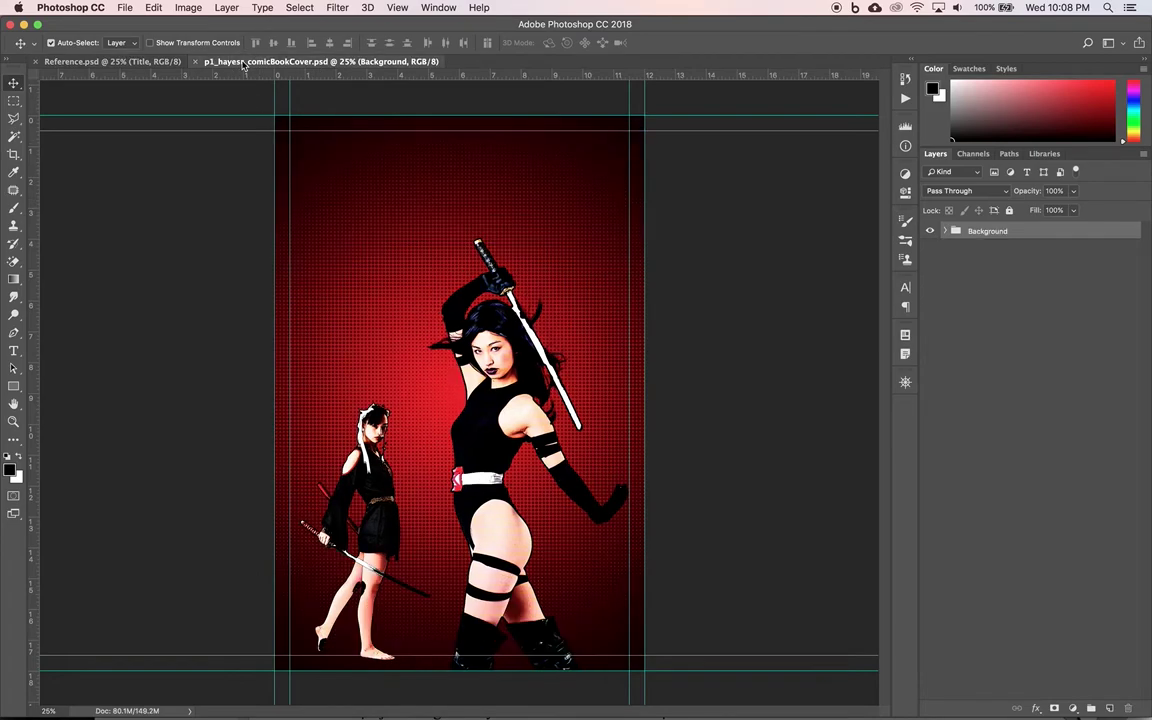
left_click(13, 388)
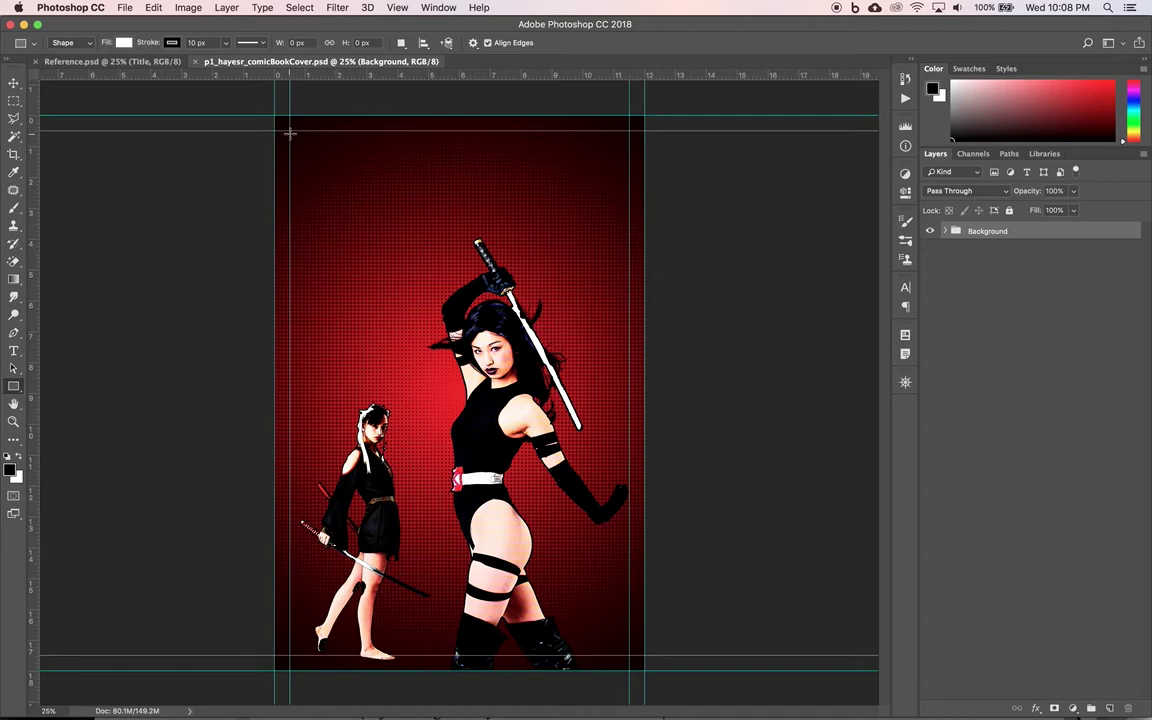
Step: Draw a wide rectangle across the top of the cover, checking the reference banner layout
left_click(150, 62)
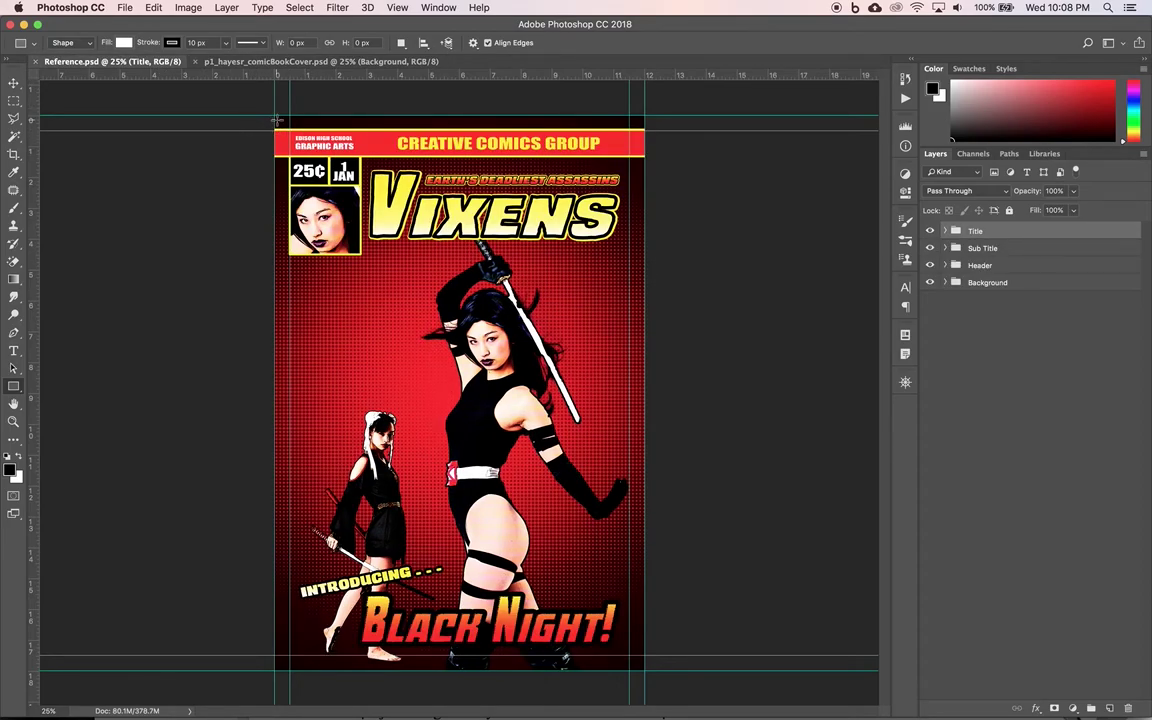
left_click(283, 62)
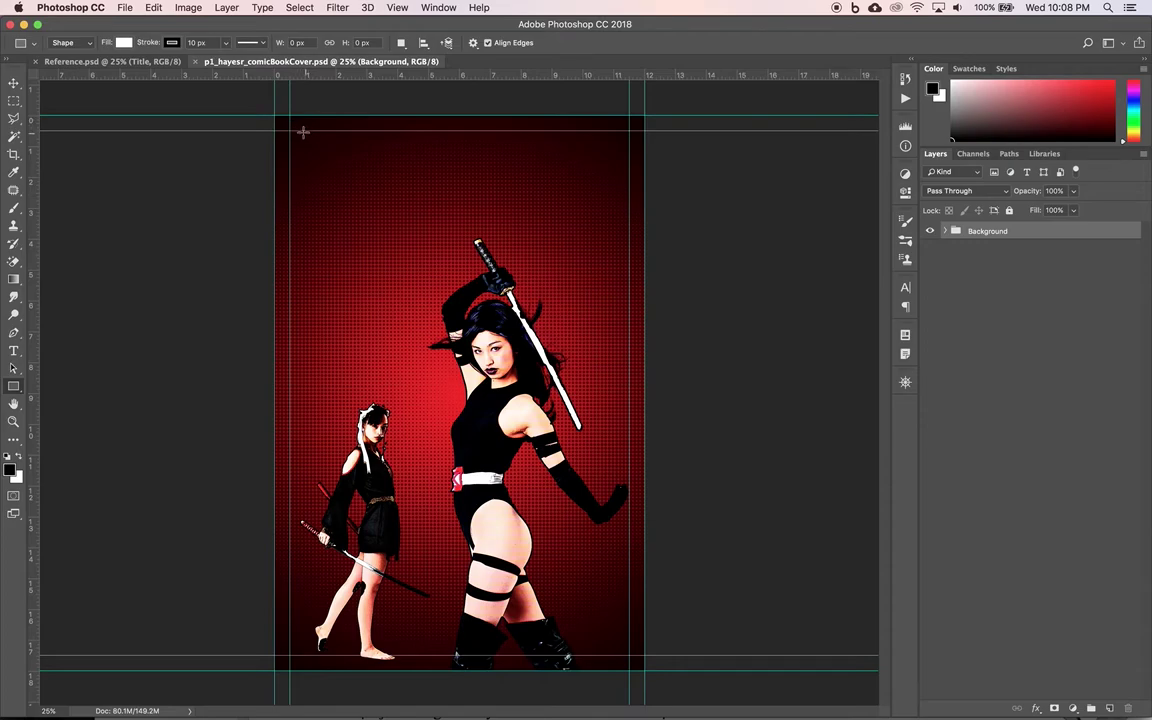
left_click_drag(263, 130, 664, 161)
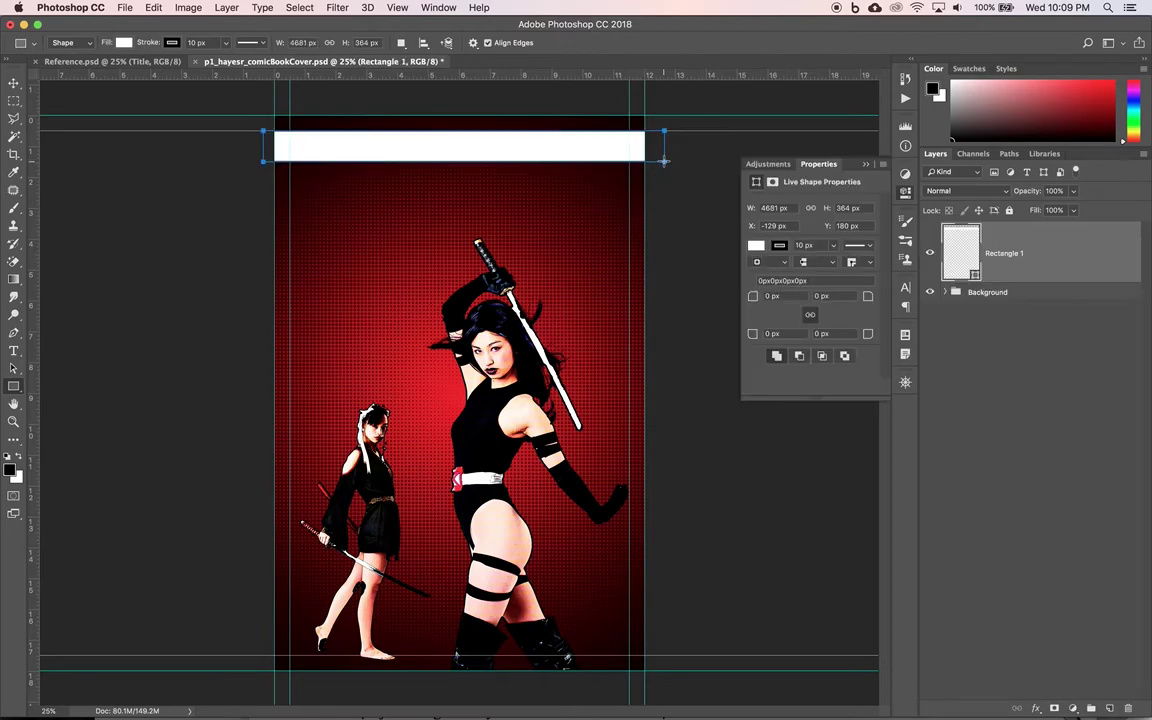
left_click(123, 64)
left_click(256, 63)
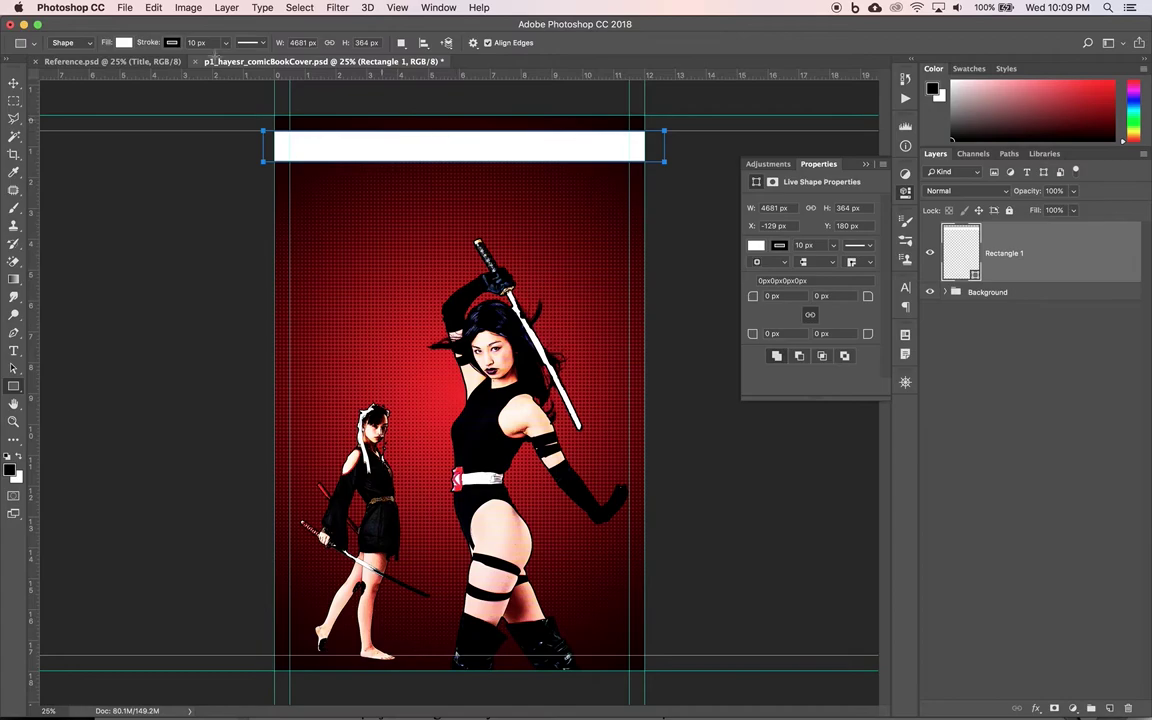
left_click(105, 61)
left_click(256, 61)
Step: Fill the banner rectangle red and set its stroke to no colour
left_click(756, 248)
left_click(759, 334)
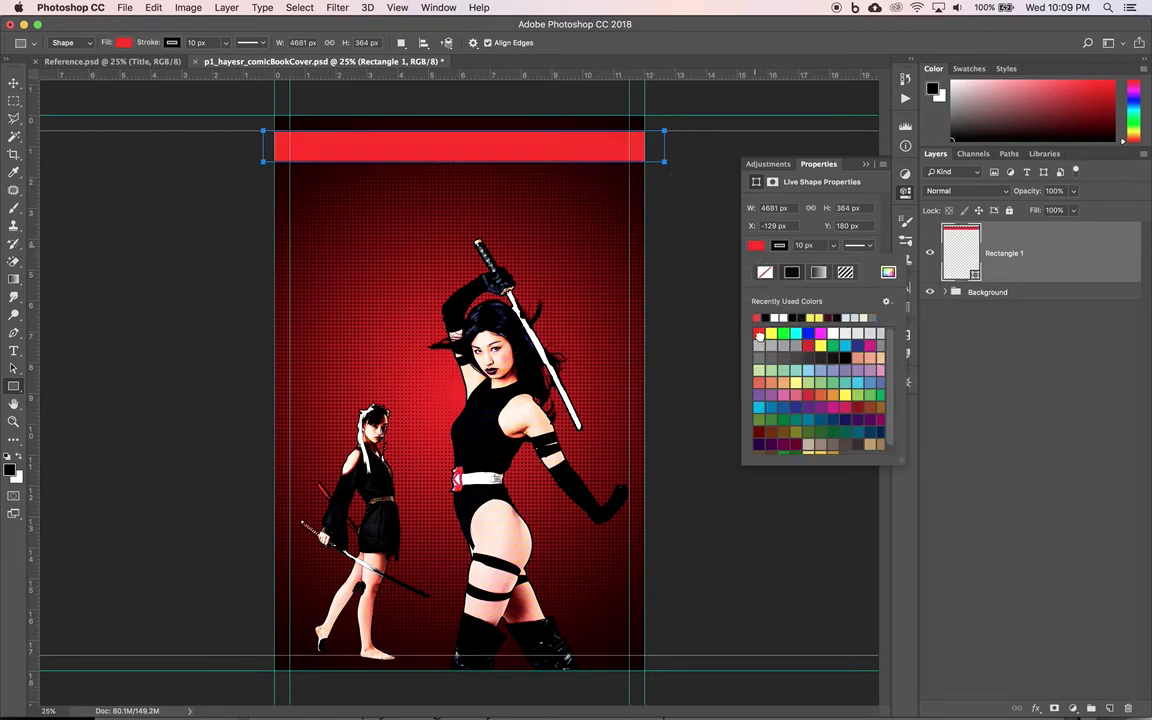
left_click(779, 248)
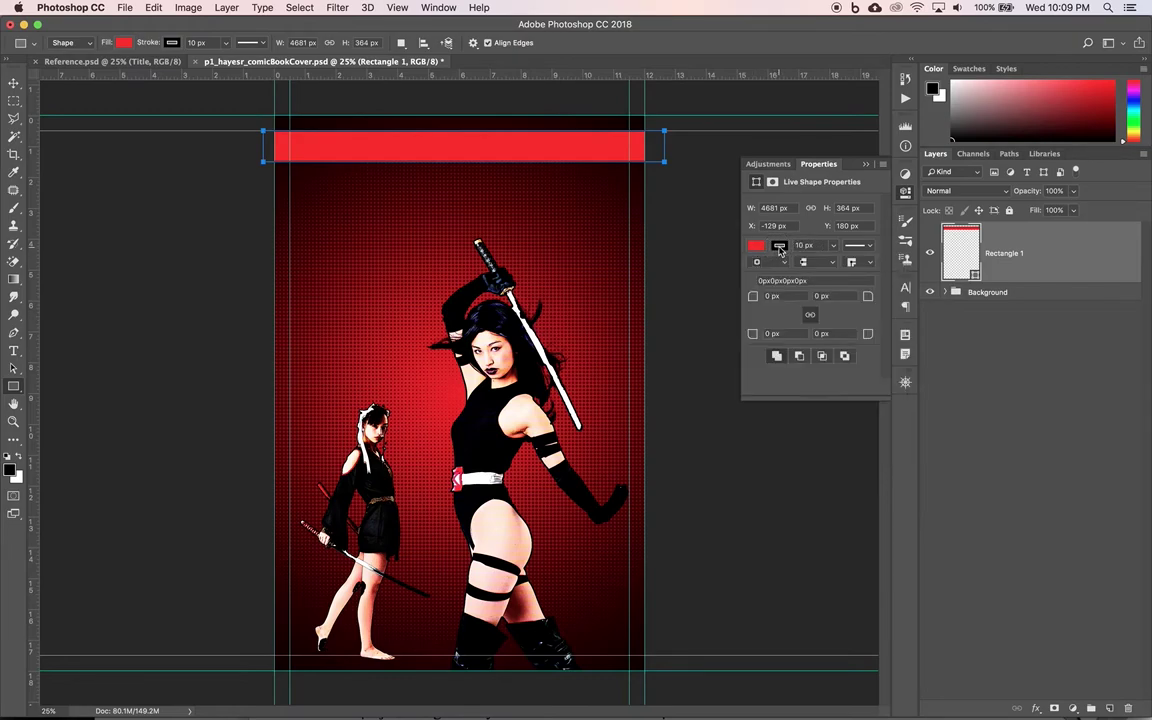
left_click(779, 248)
left_click(765, 273)
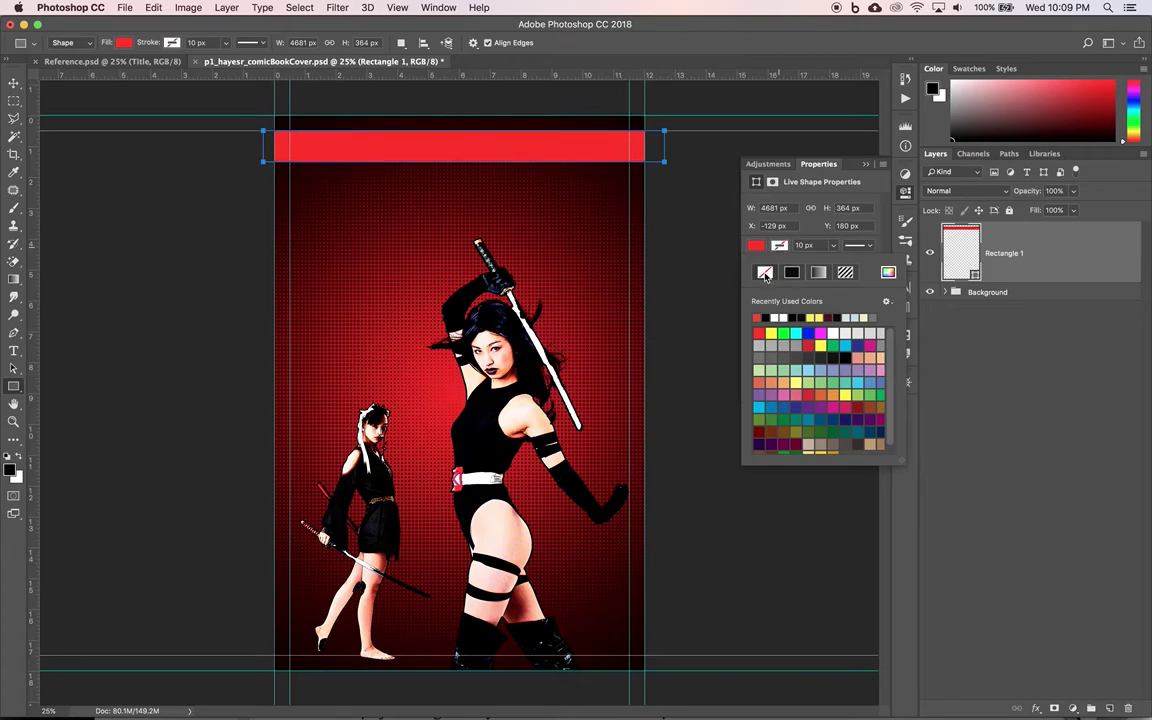
left_click(1052, 277)
Step: Add a Stroke effect to Rectangle 1 with Size 24 px and Position Center
double_click(1052, 277)
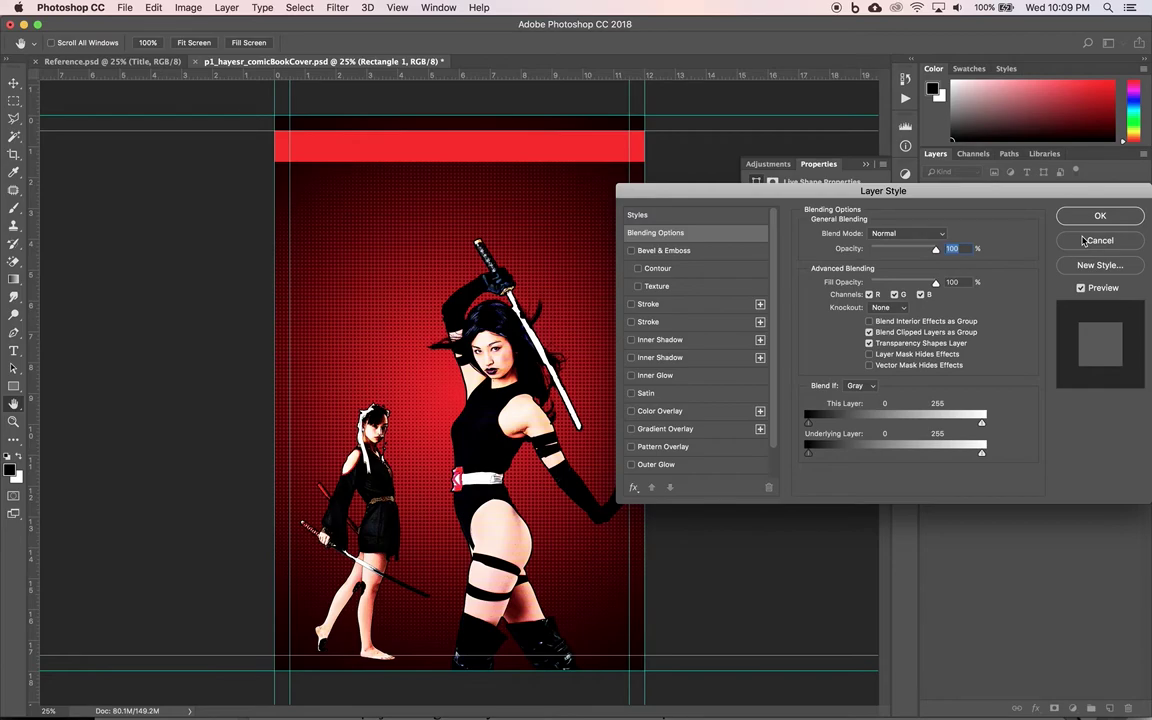
left_click(648, 321)
left_click_drag(746, 197, 660, 321)
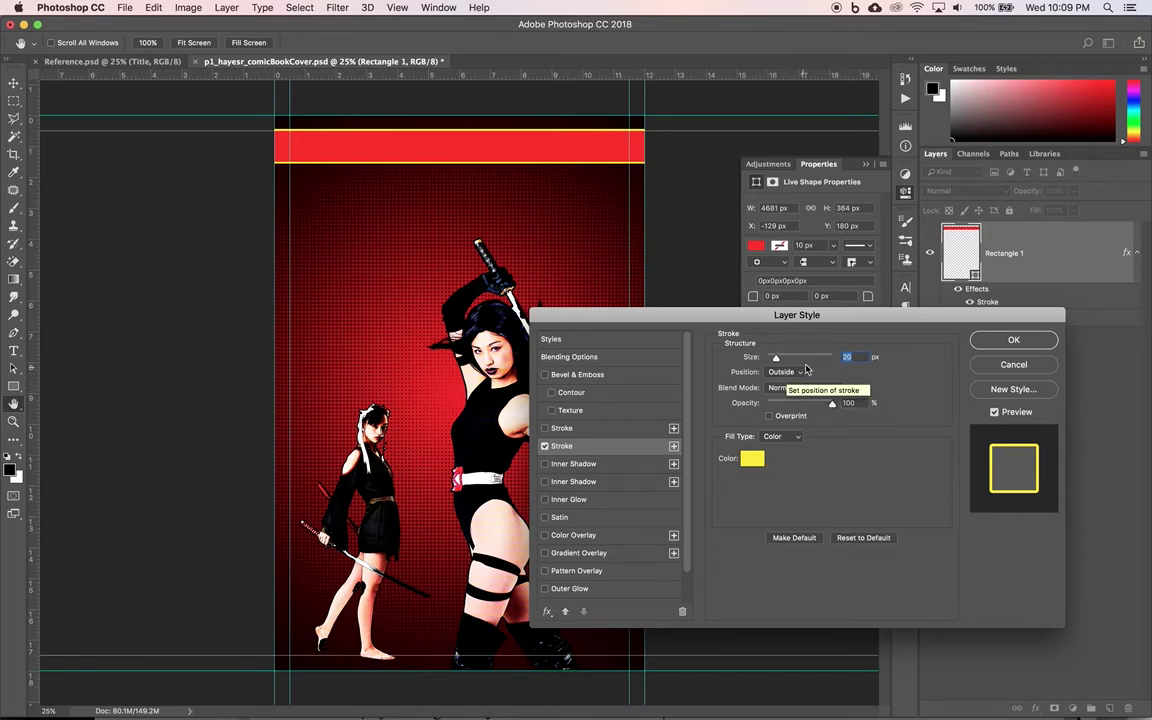
type("24")
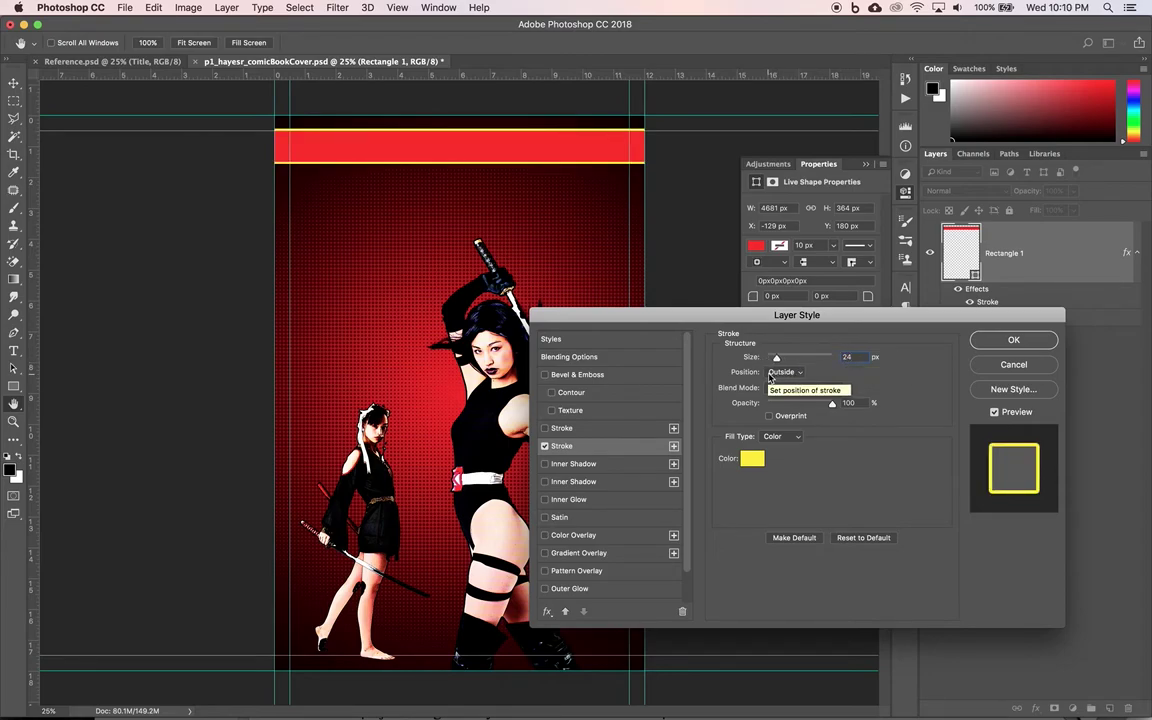
left_click(796, 373)
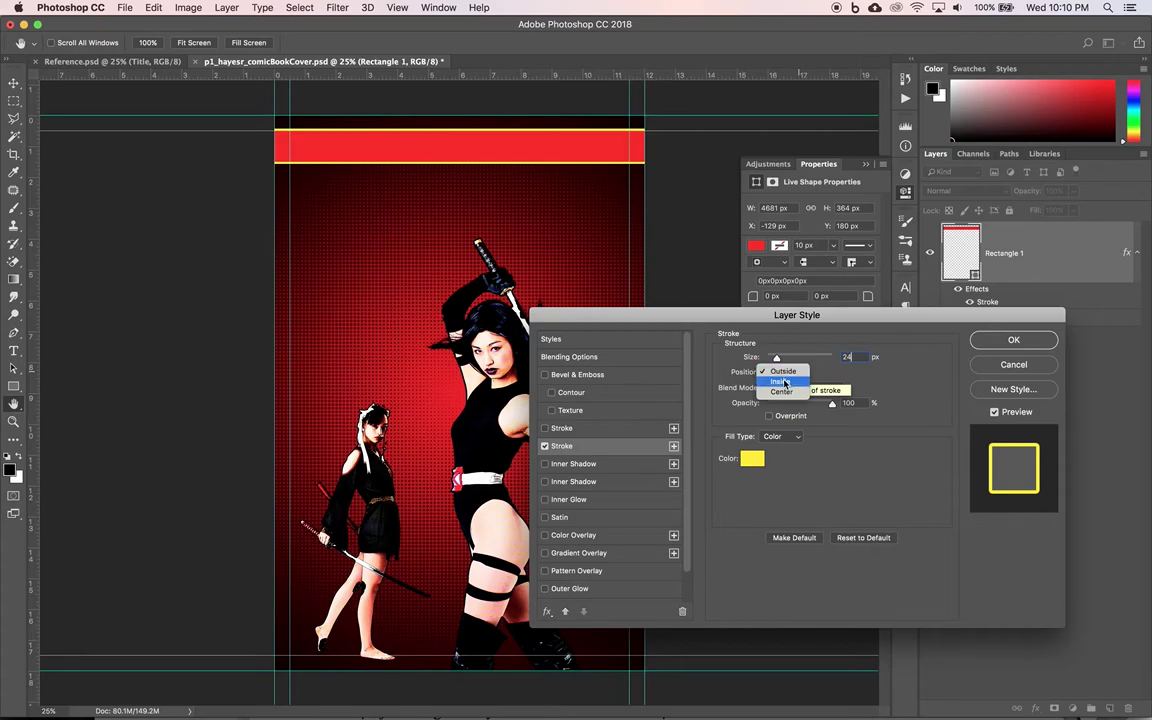
left_click(781, 382)
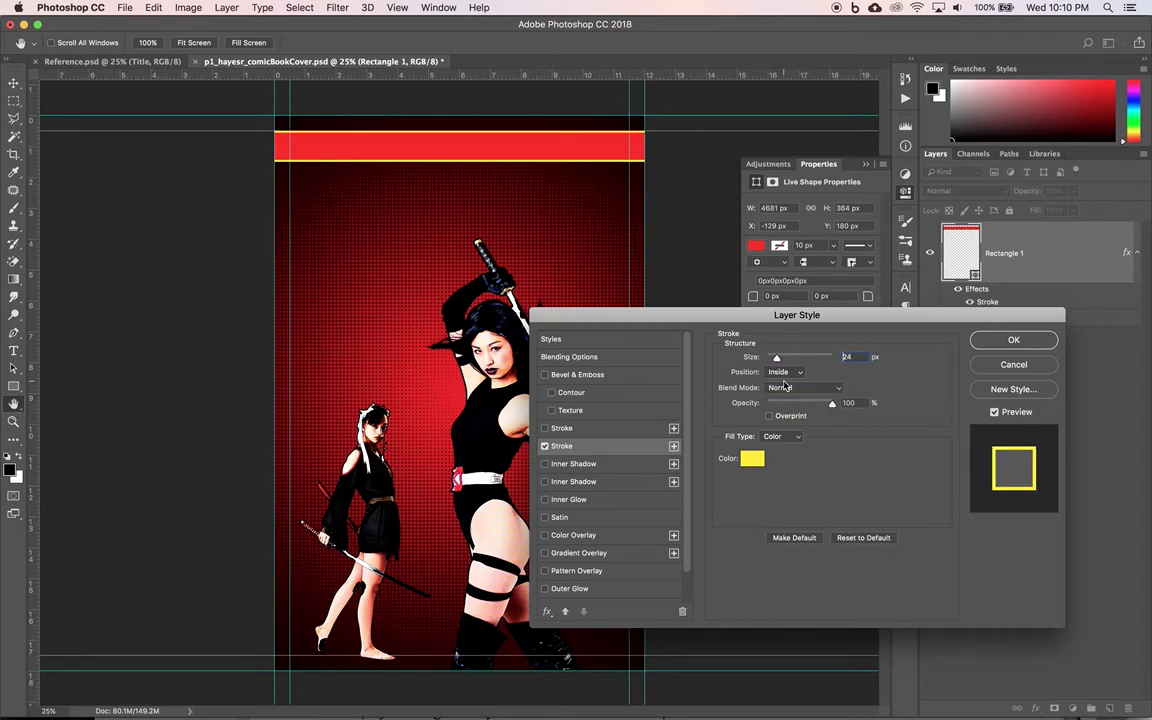
left_click(787, 372)
left_click(782, 382)
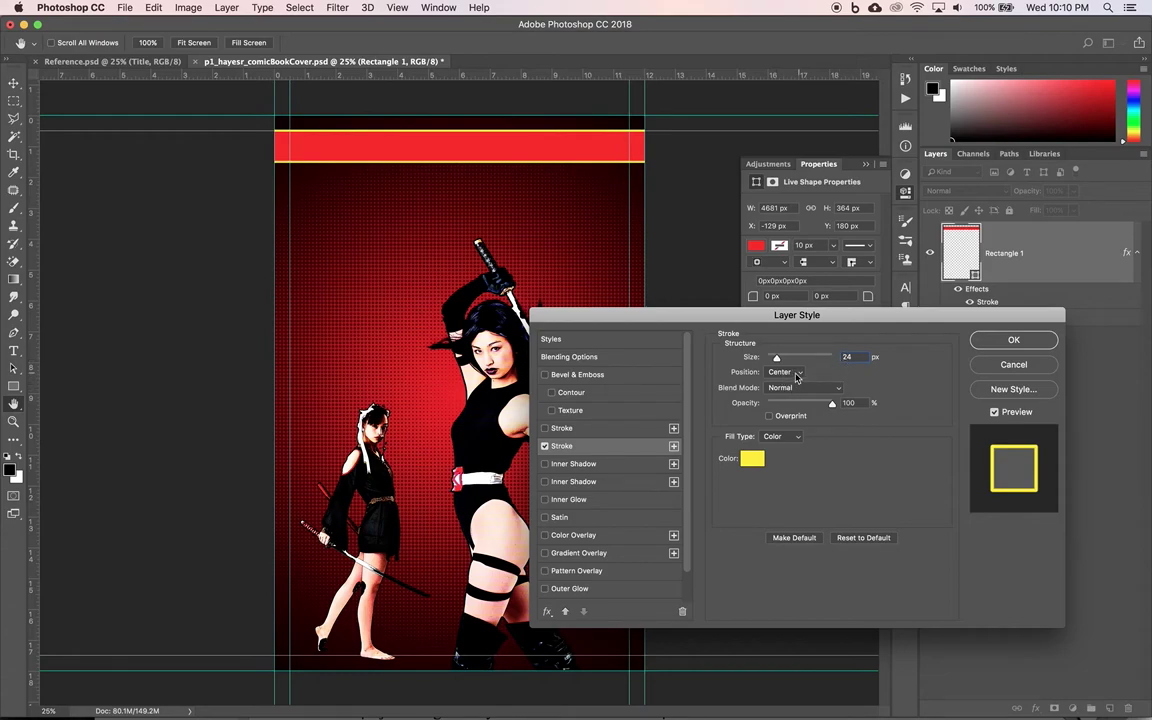
Step: Set the stroke colour to yellow ffea00 and apply the layer style
left_click(753, 460)
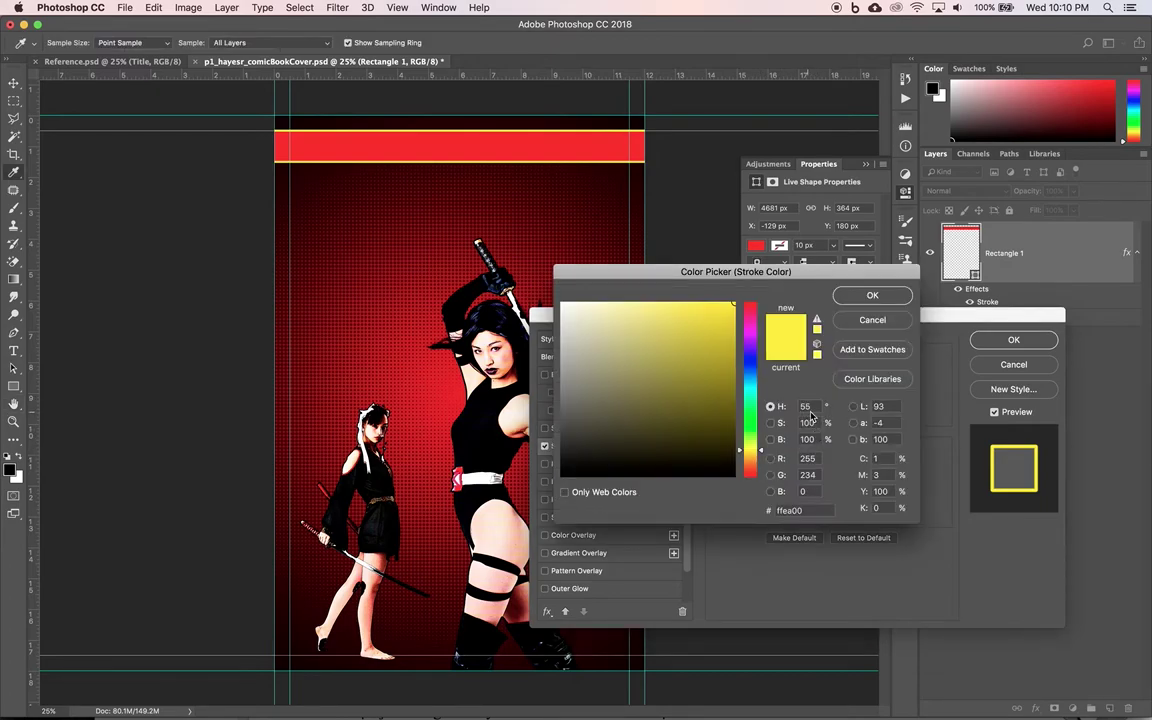
double_click(805, 406)
double_click(807, 423)
key("Tab")
left_click(872, 296)
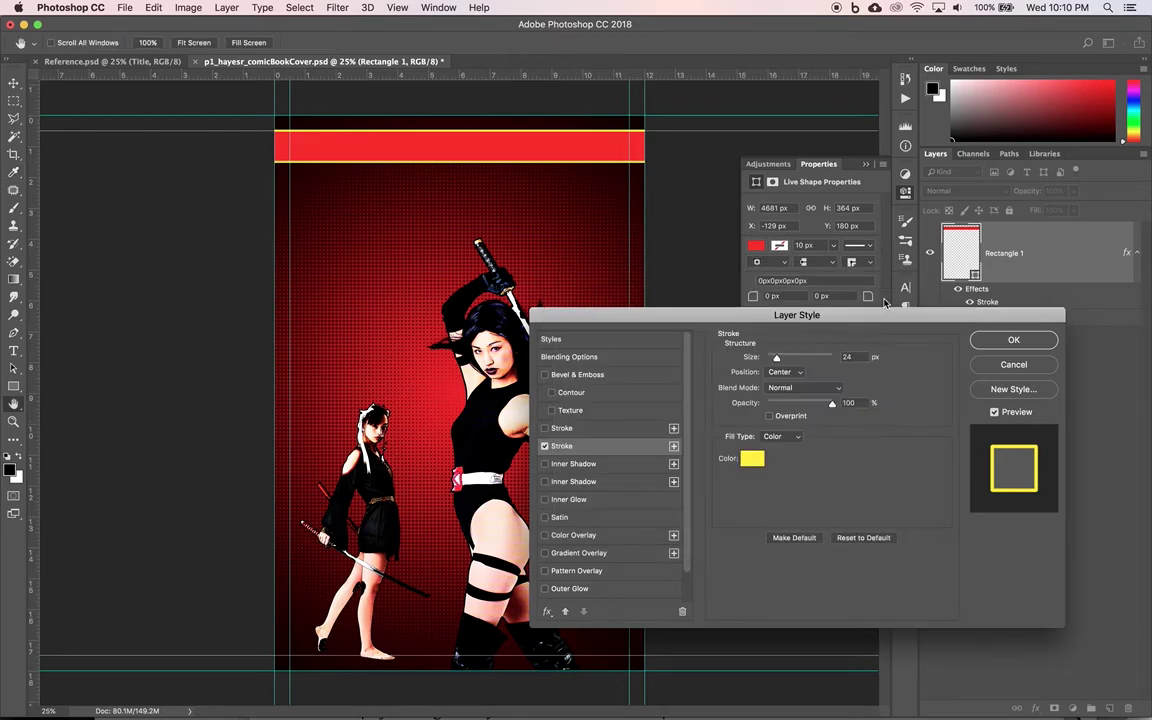
left_click(1010, 341)
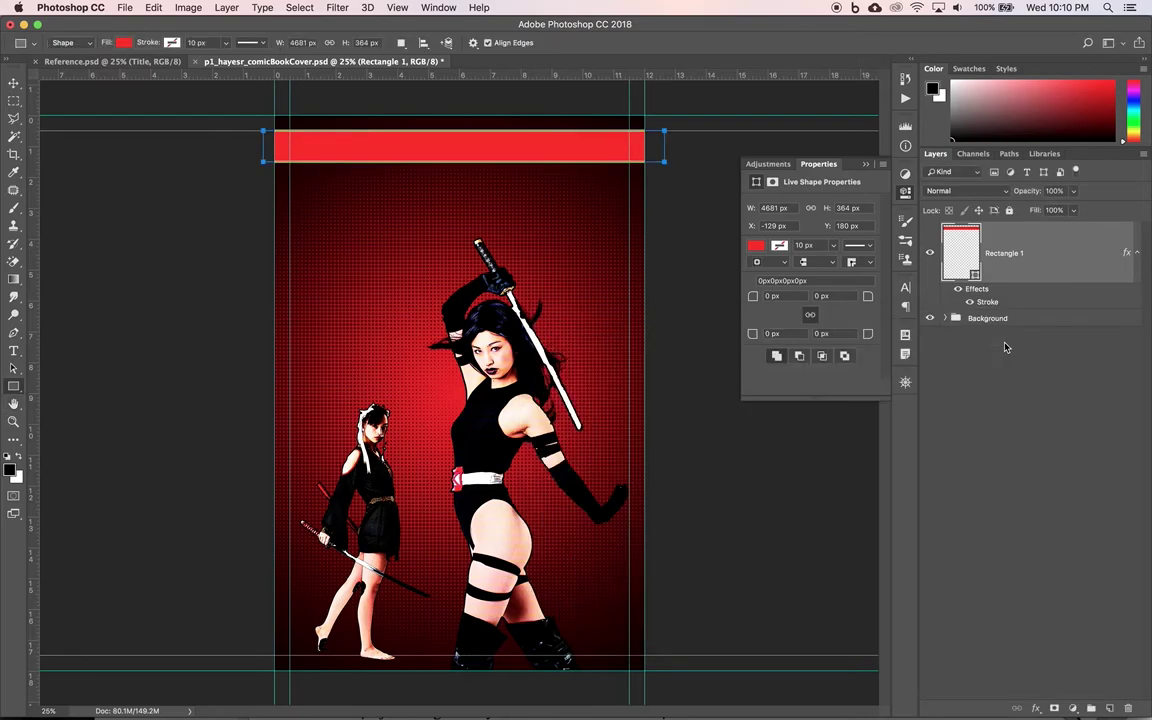
Step: Compare with the reference cover and start a new text layer on the working cover
left_click(13, 83)
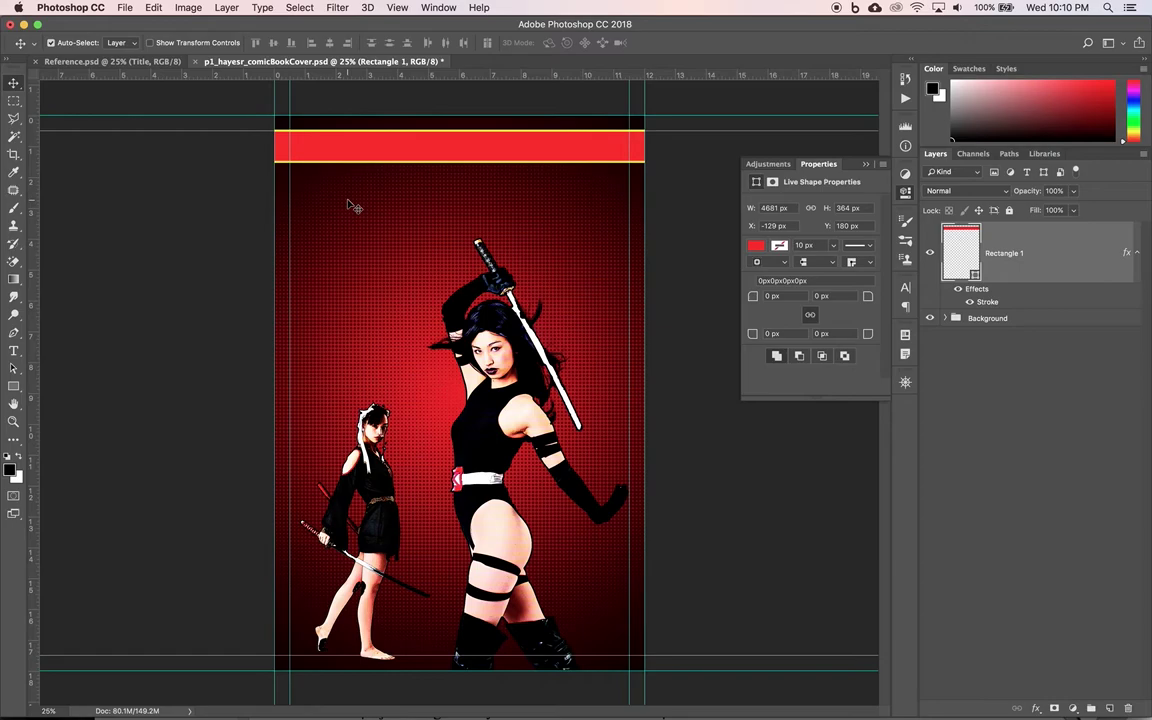
left_click(135, 61)
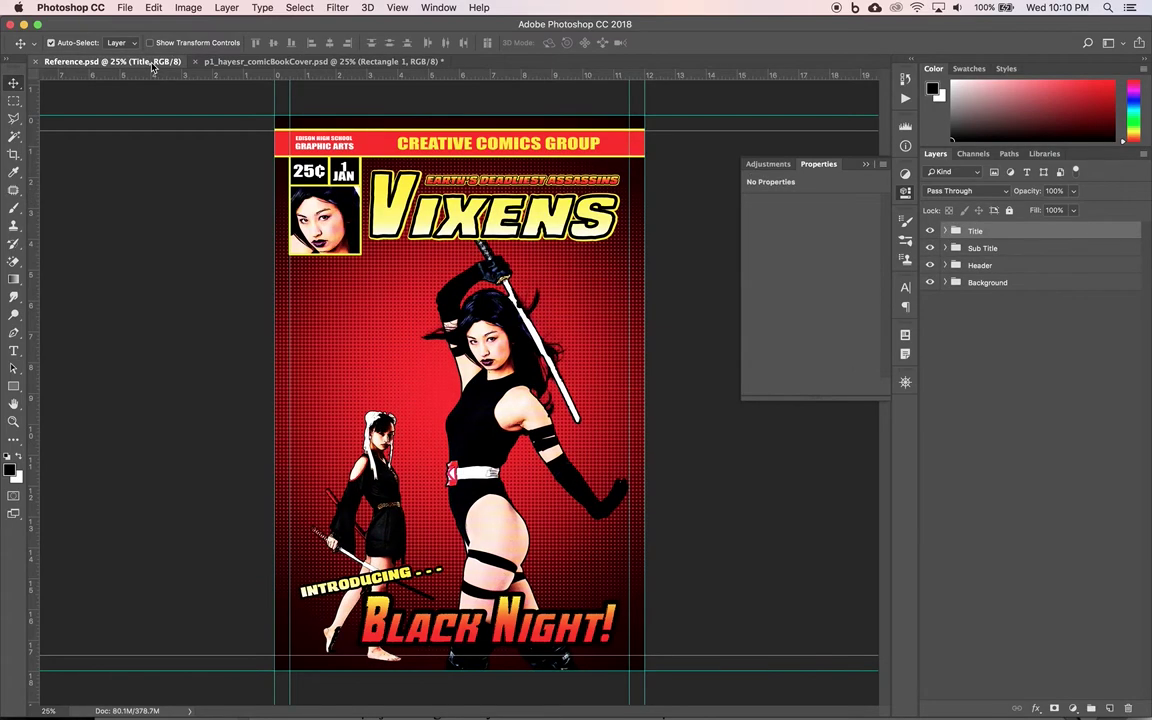
left_click(260, 62)
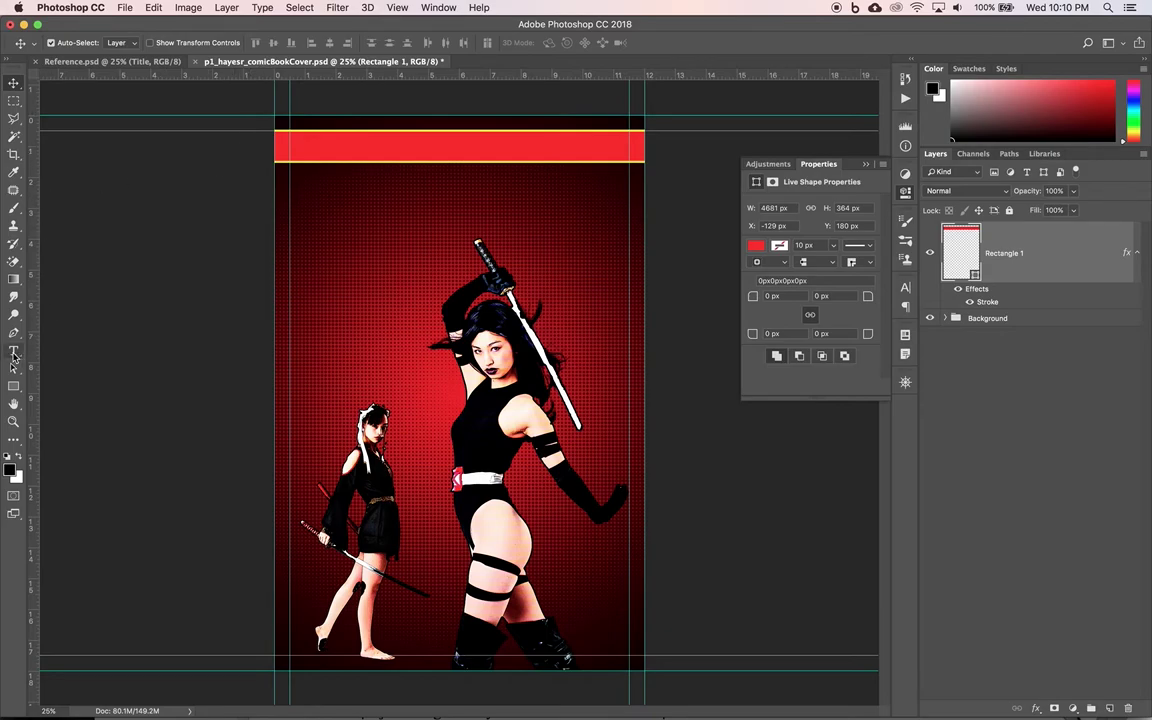
left_click(14, 352)
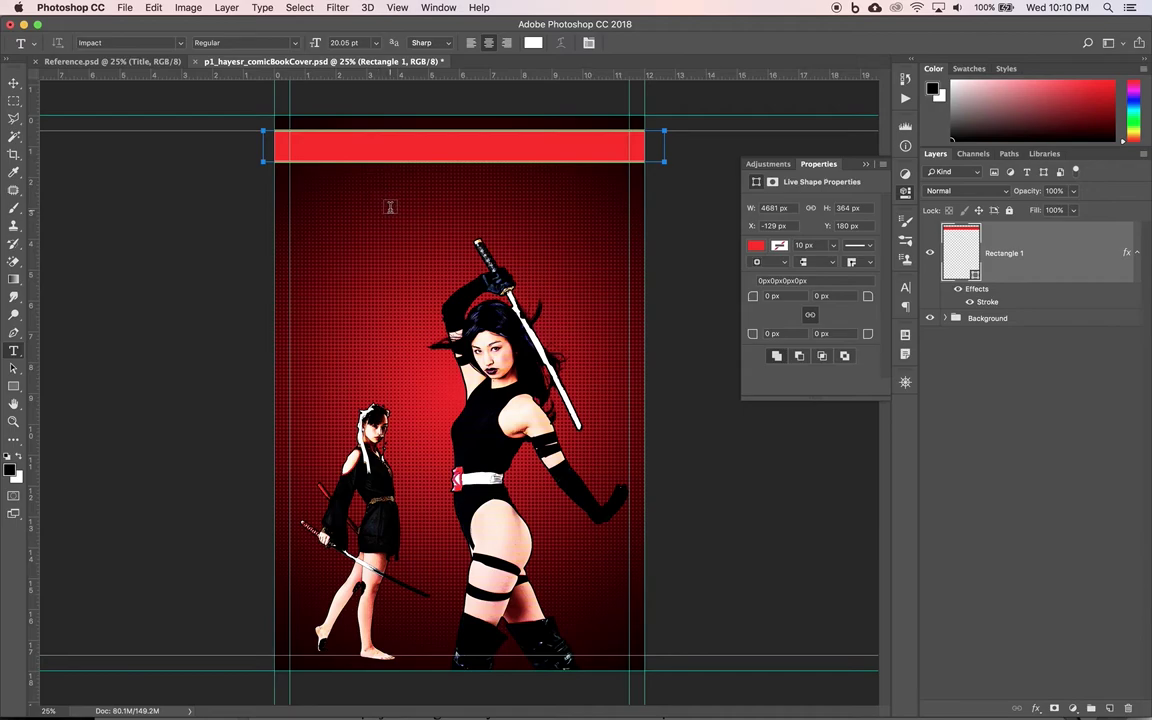
left_click(390, 207)
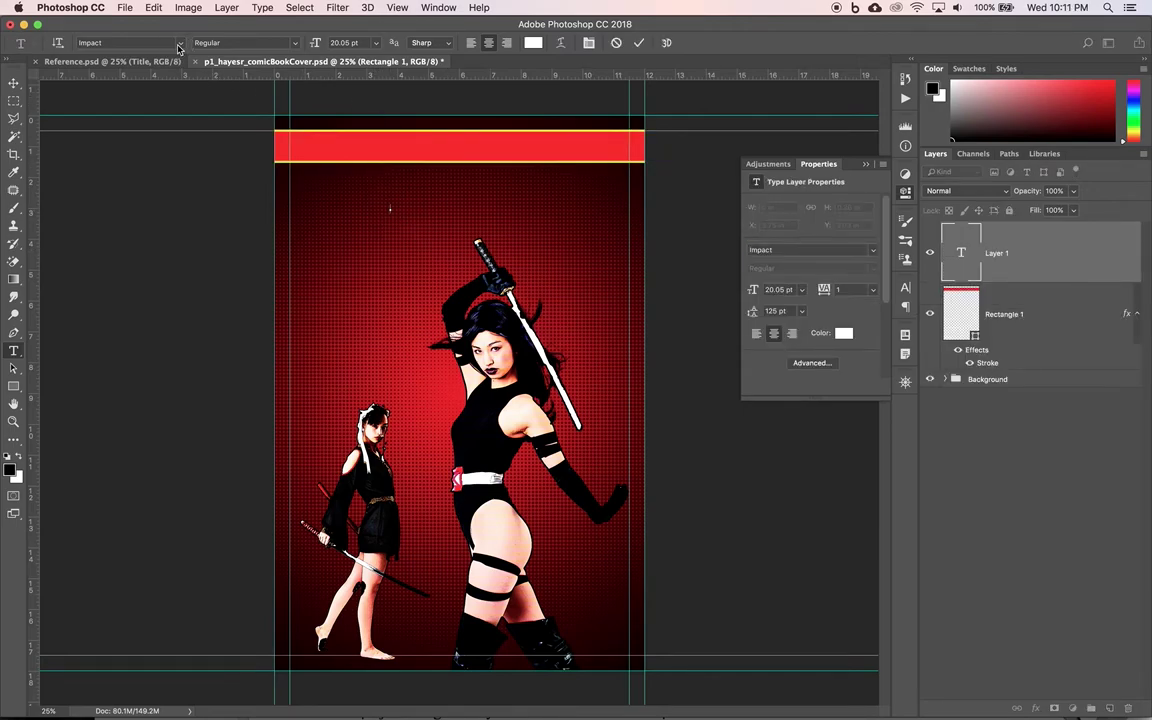
Step: Set the type to Impact 48 pt in yellow (H 55, S 100)
left_click(180, 47)
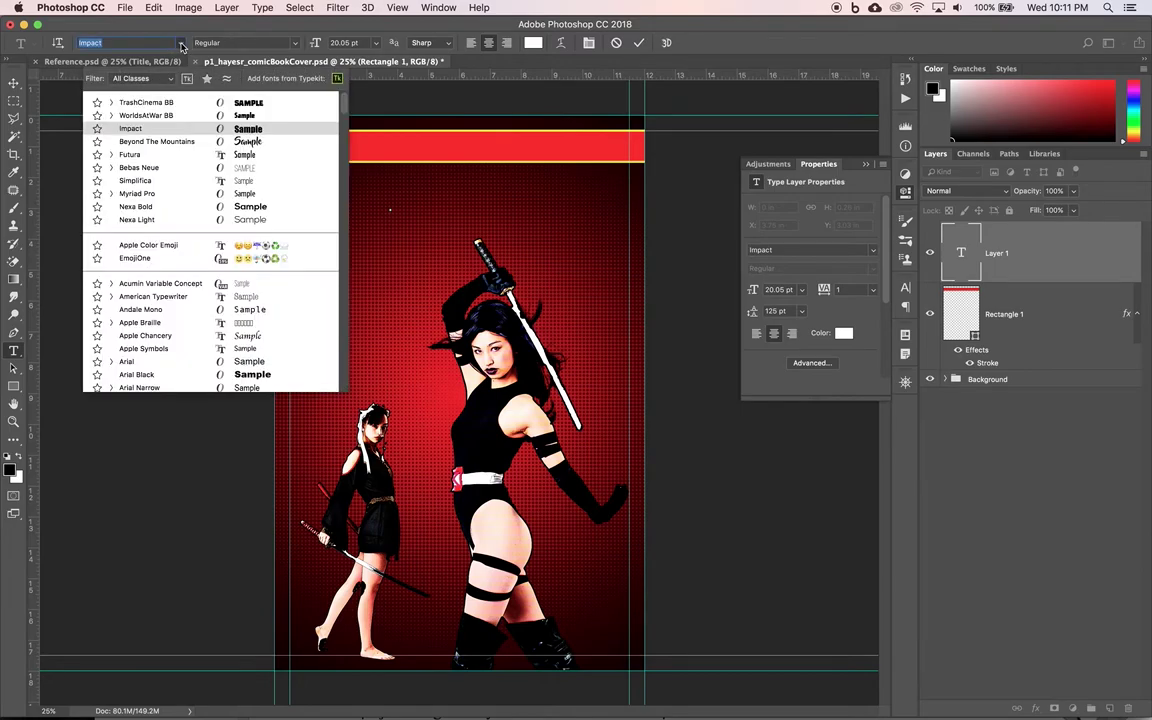
left_click(131, 128)
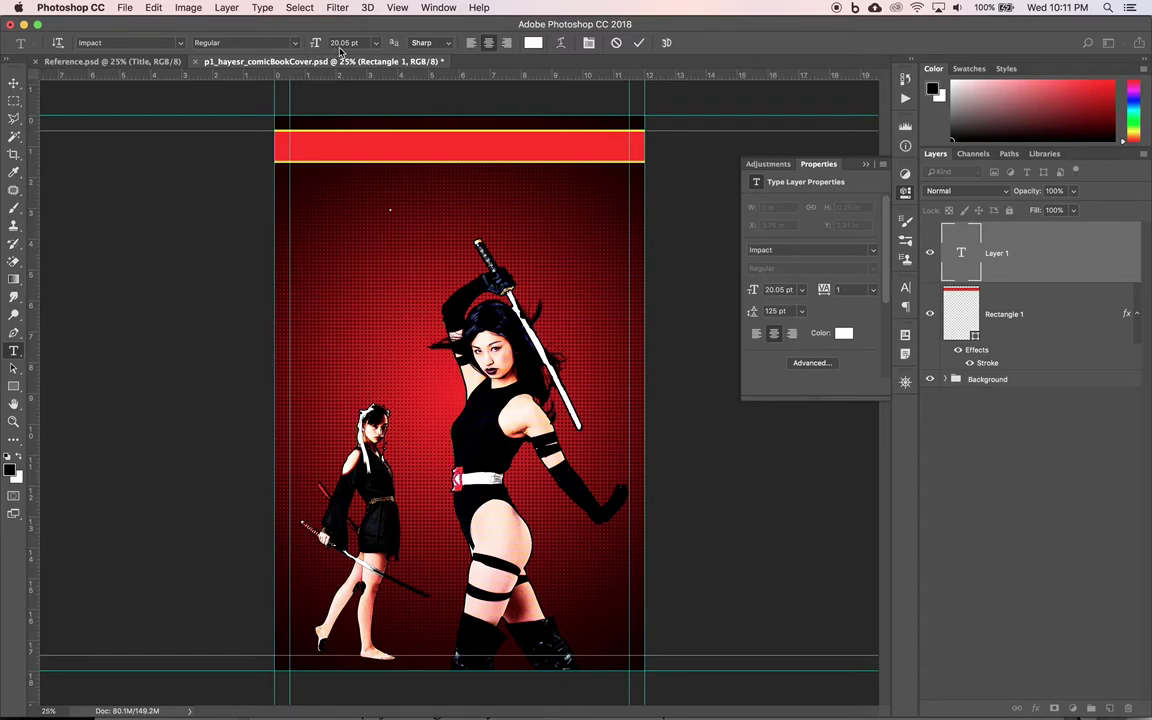
left_click(371, 47)
left_click(368, 113)
left_click(375, 47)
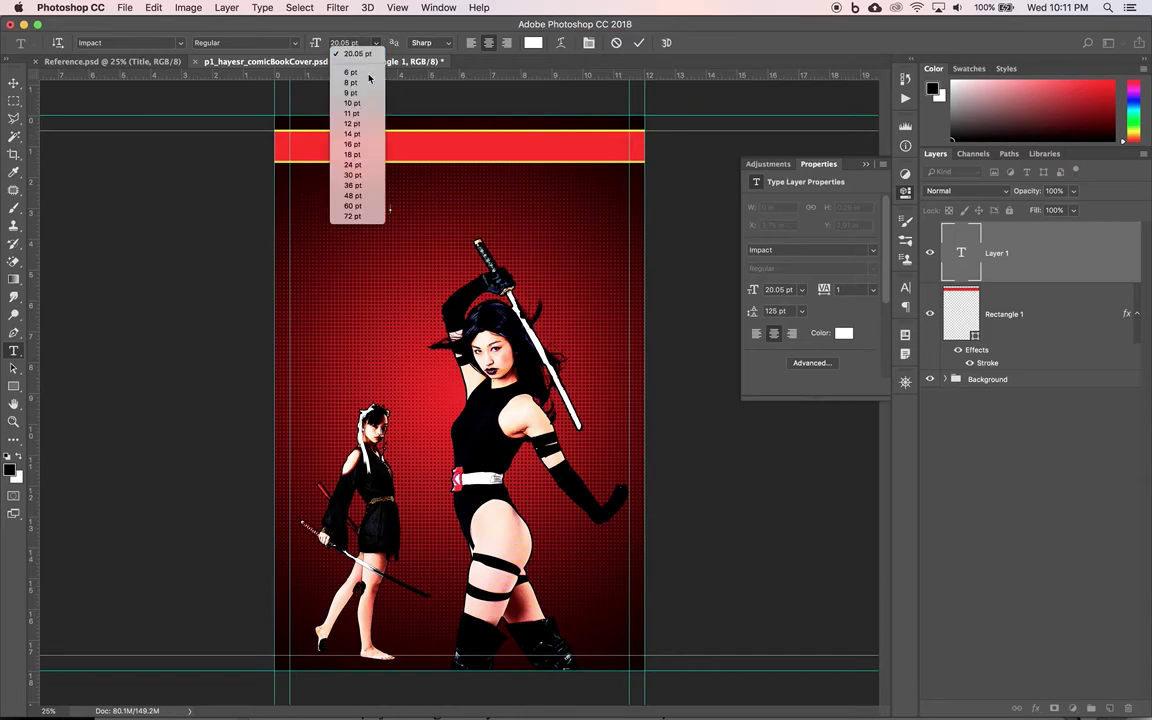
left_click(354, 195)
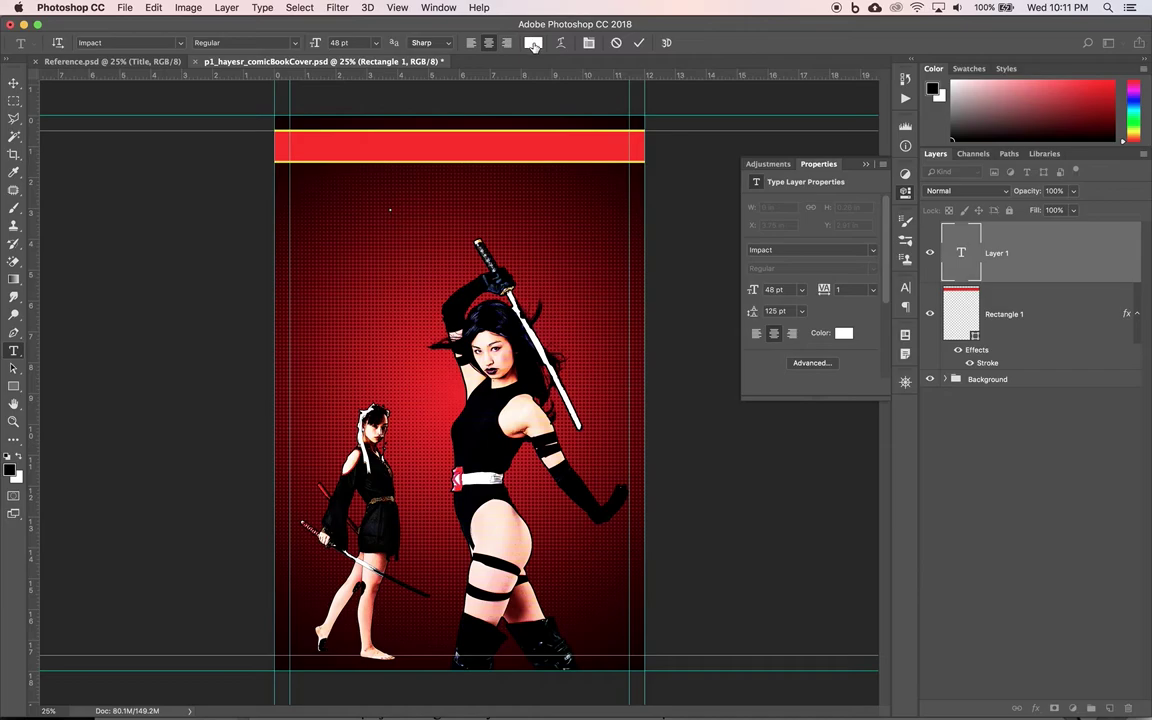
left_click(533, 43)
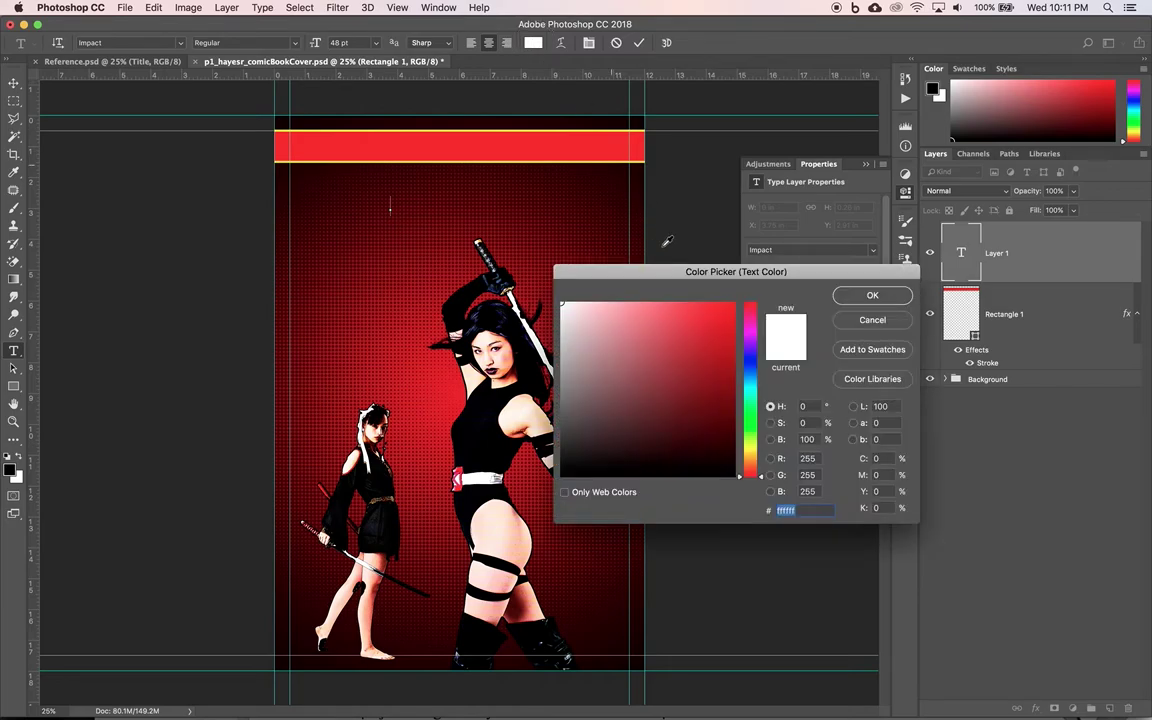
left_click(803, 407)
type("55")
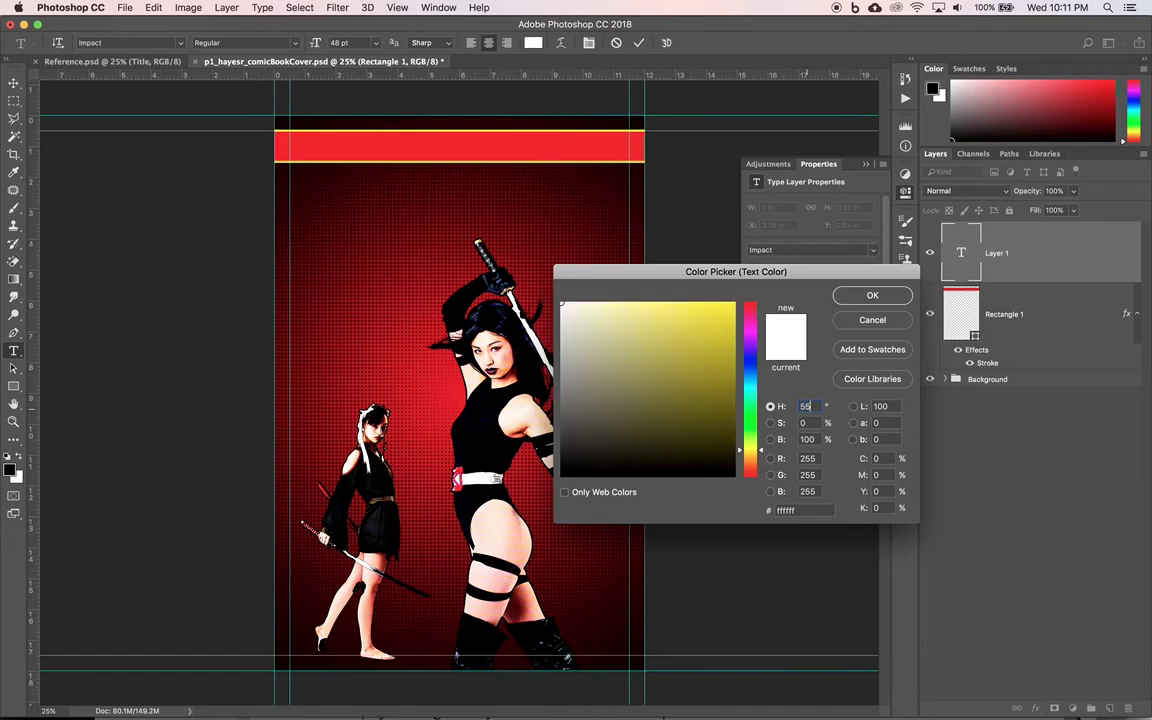
key("Tab")
type("100")
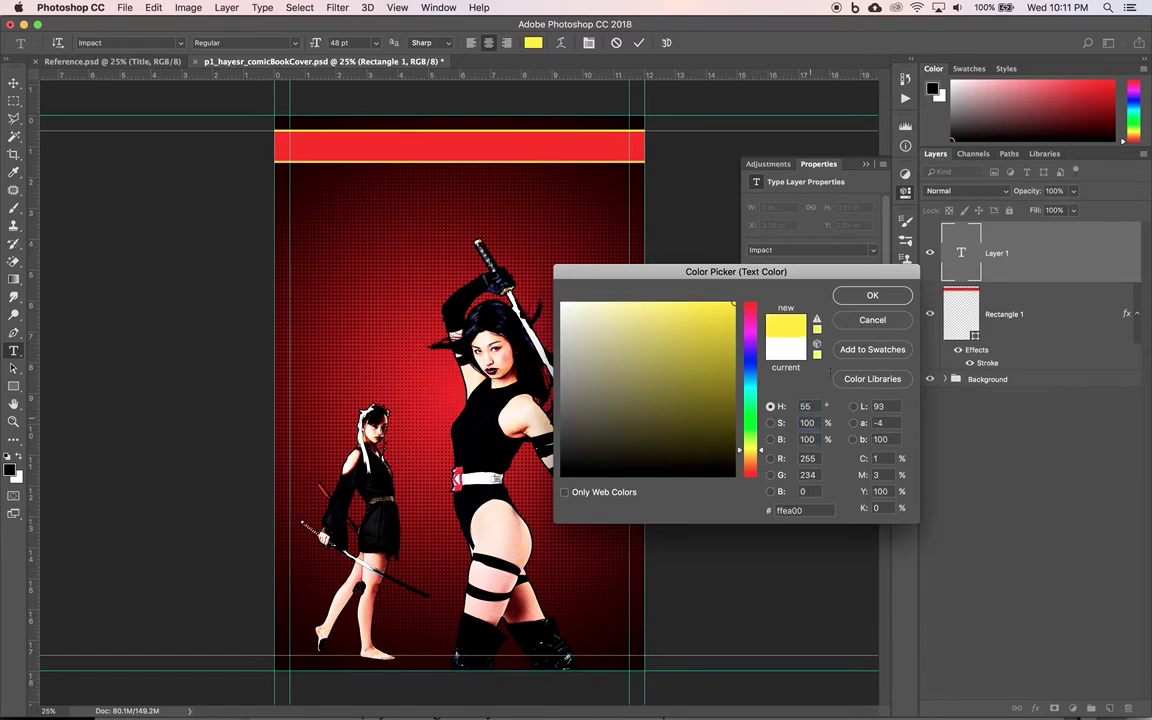
left_click(868, 295)
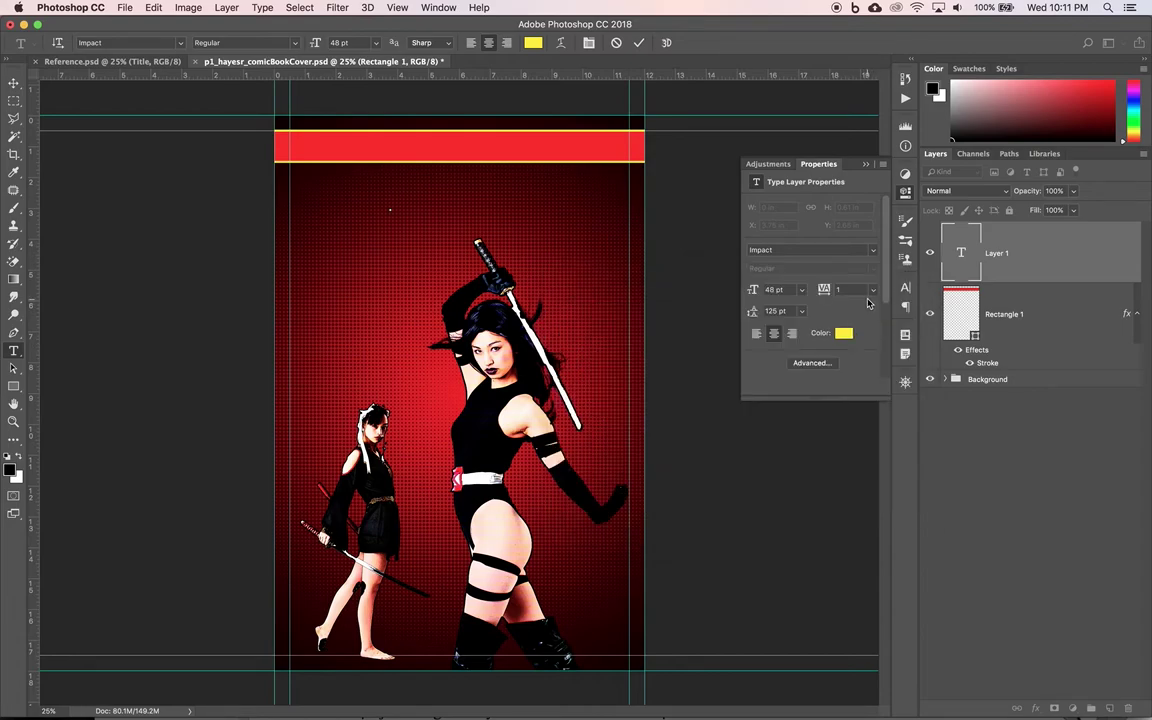
Step: Type 'CREATIVE COMICS GROUP' and centre it inside the red banner
type("CREATIVE COMICS GROUP")
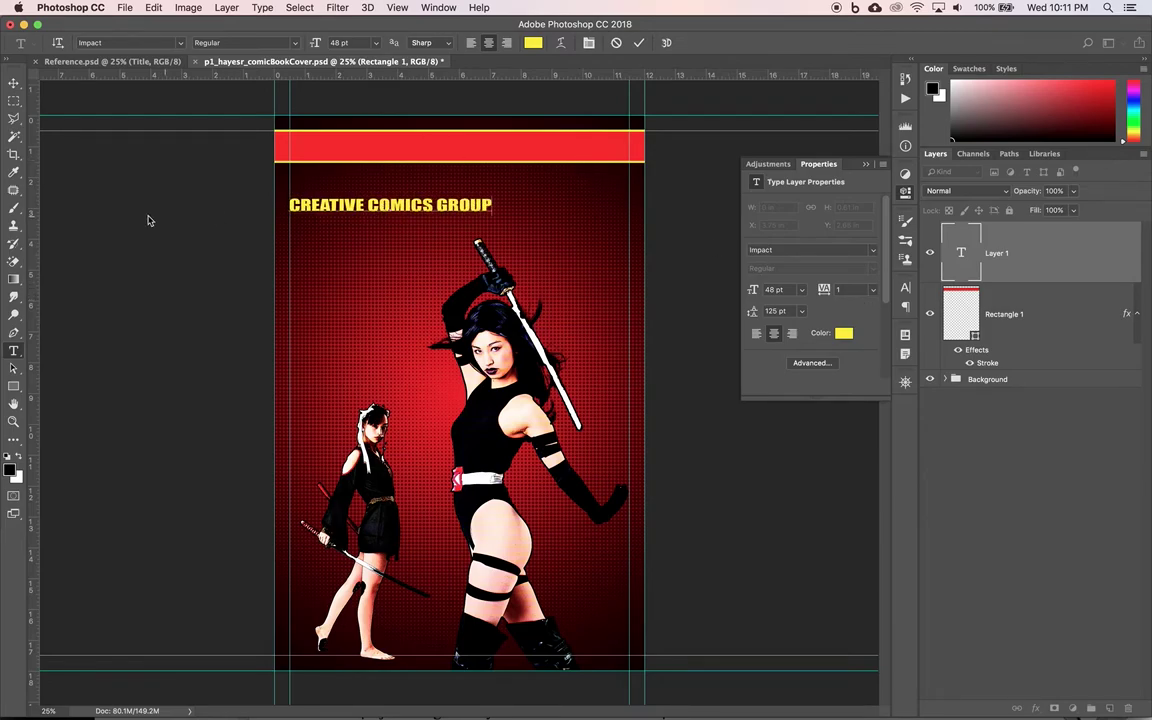
left_click(13, 82)
left_click(330, 203)
left_click_drag(333, 207, 430, 147)
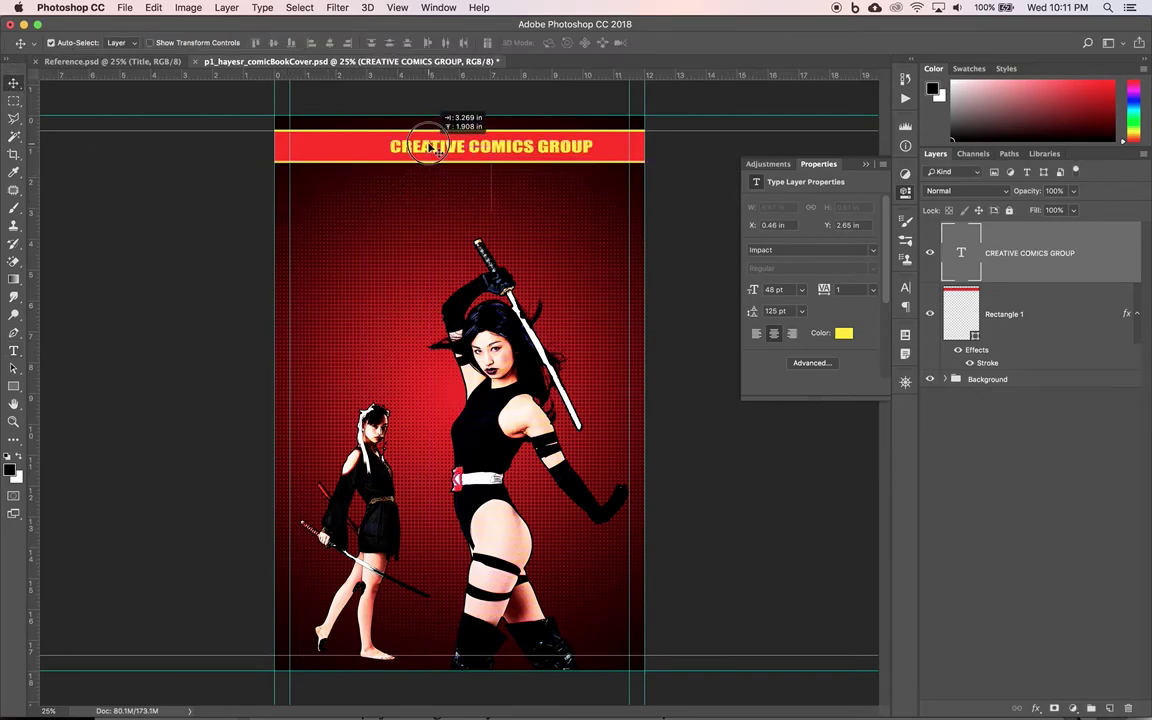
left_click_drag(429, 147, 421, 142)
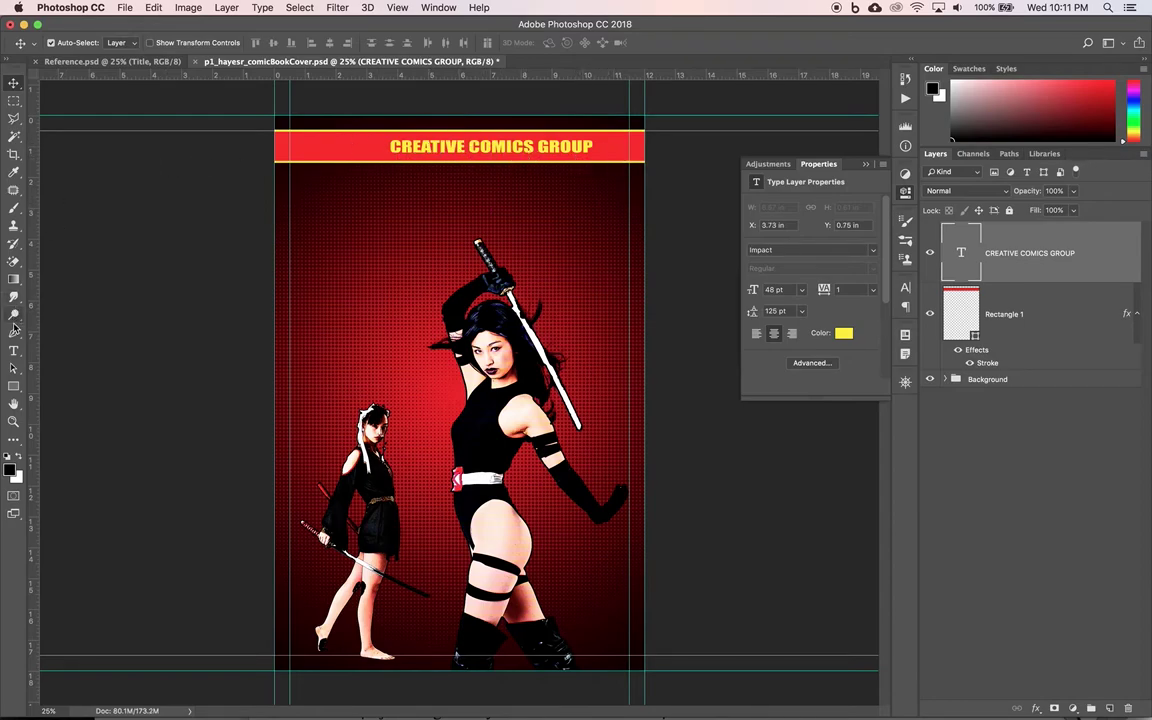
left_click(15, 350)
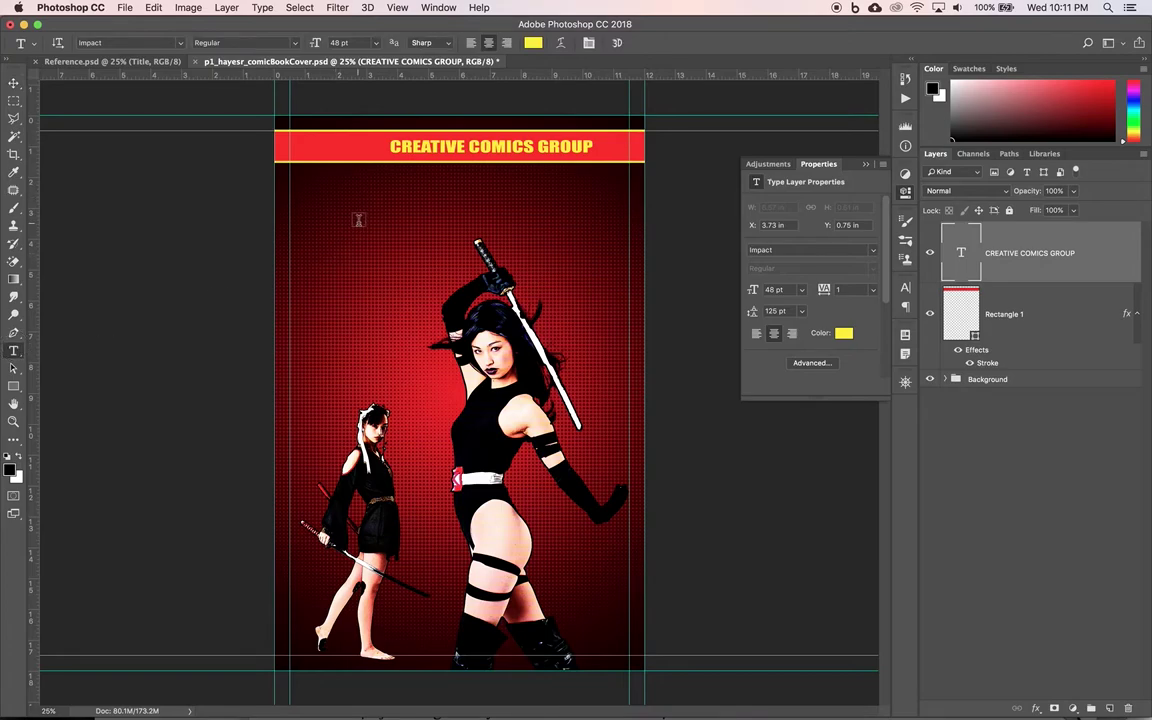
Step: Set the text colour to white and the size to 16 pt
left_click(358, 219)
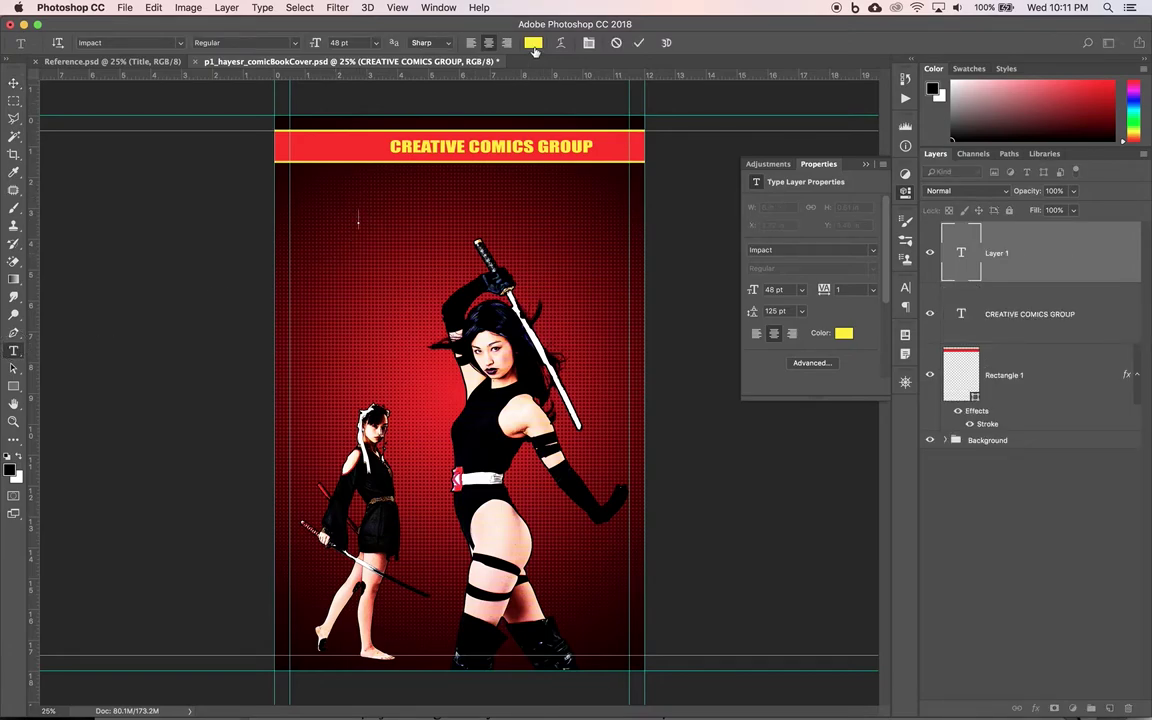
left_click(112, 61)
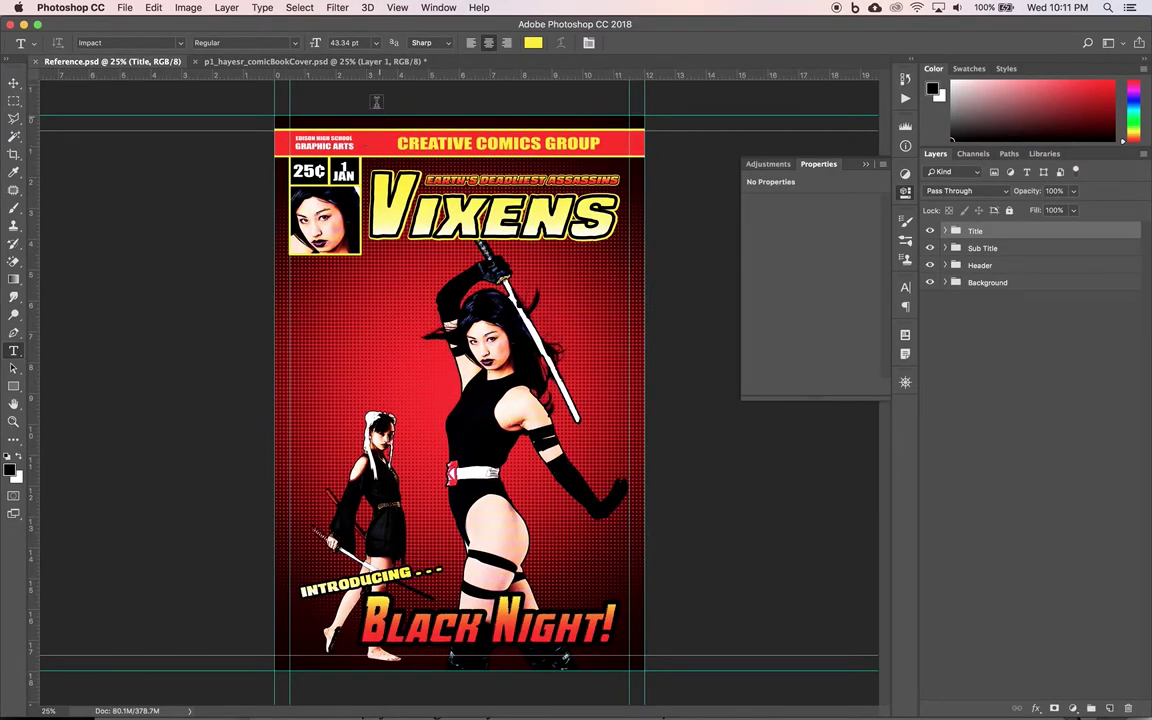
left_click(284, 60)
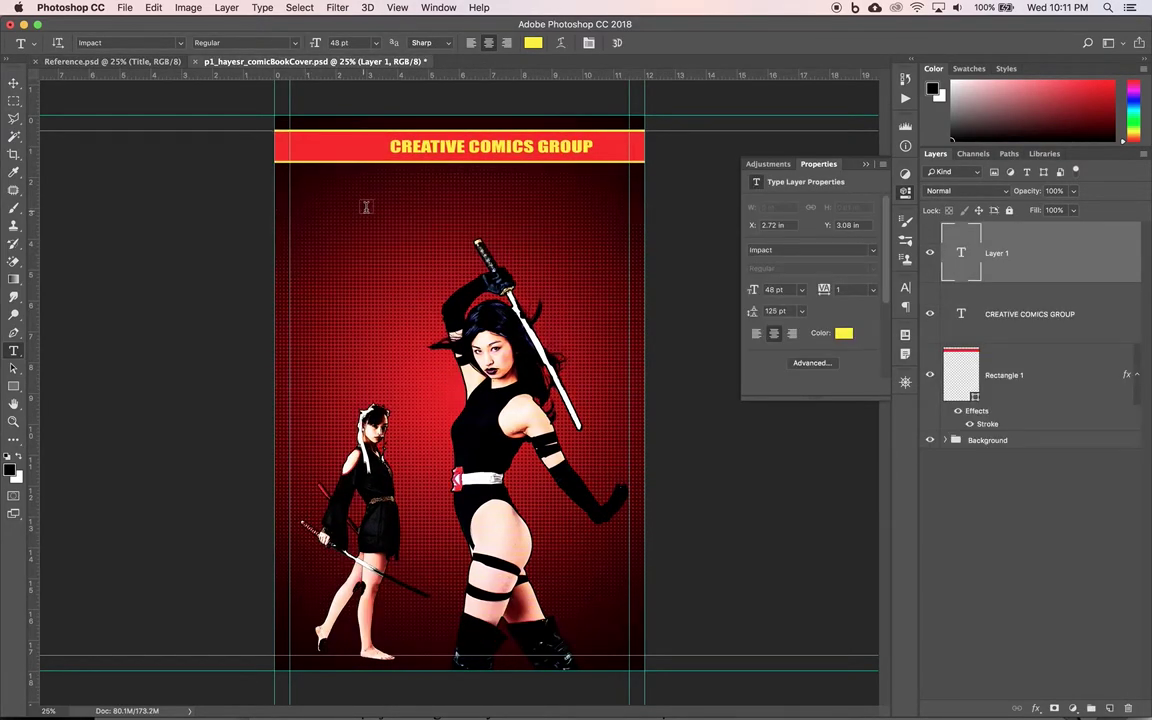
left_click(533, 42)
left_click_drag(563, 304, 495, 262)
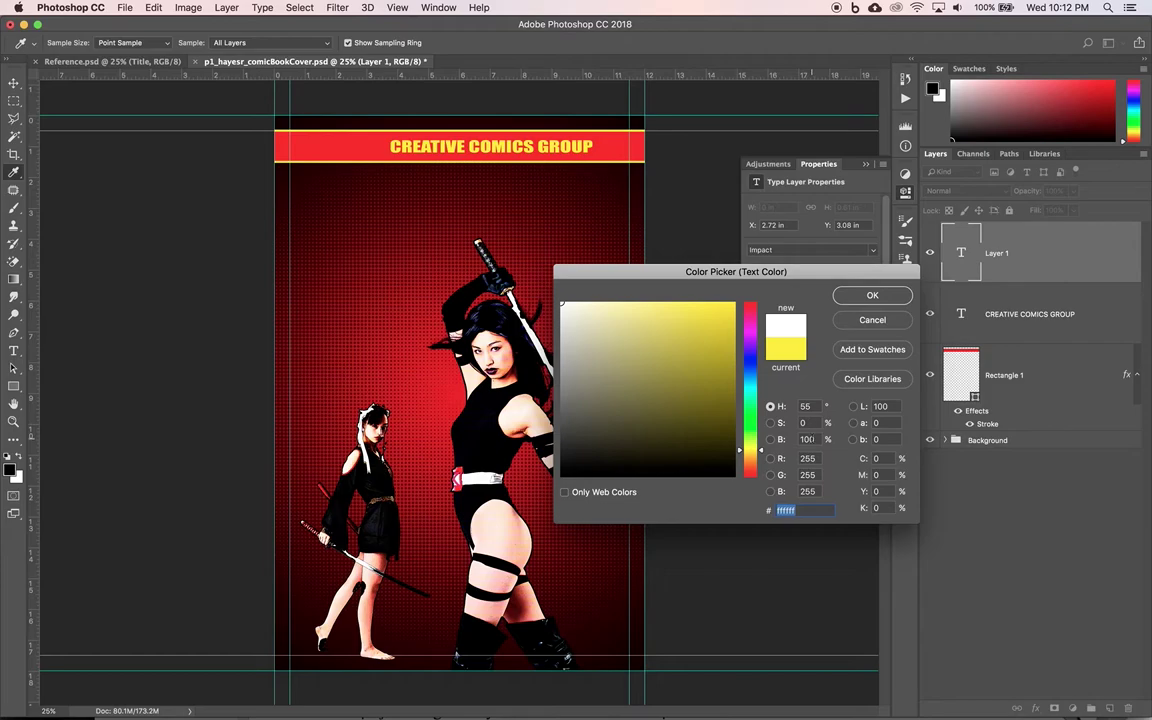
left_click(871, 298)
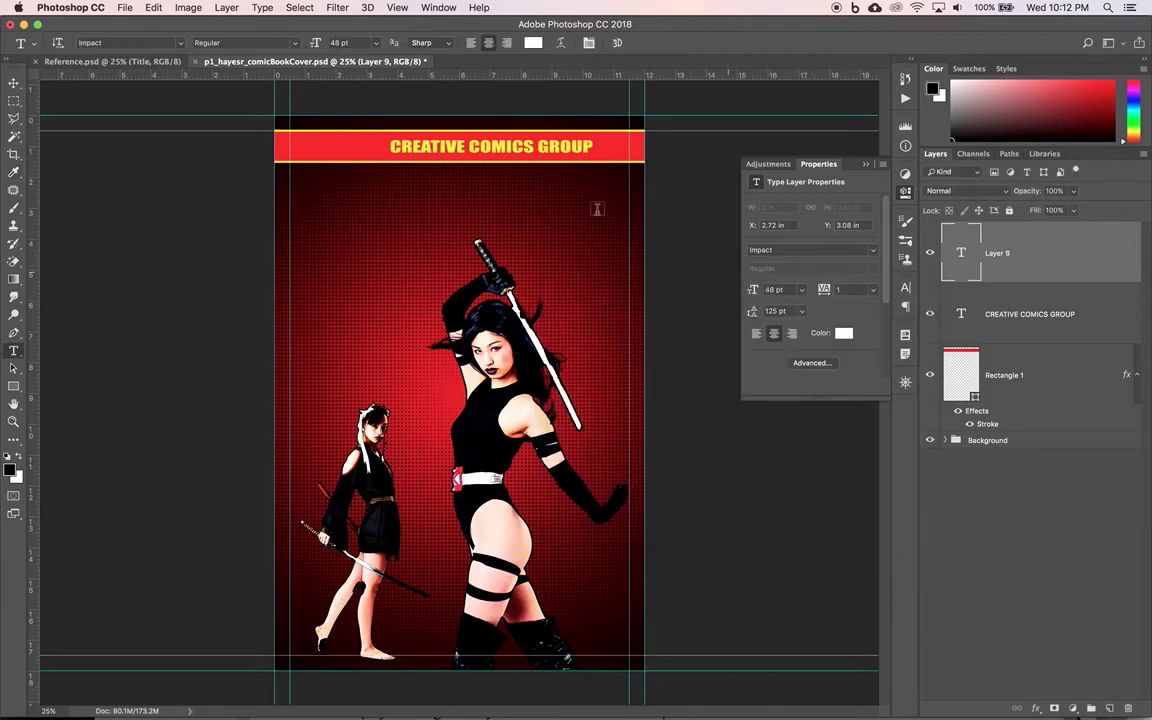
left_click(376, 47)
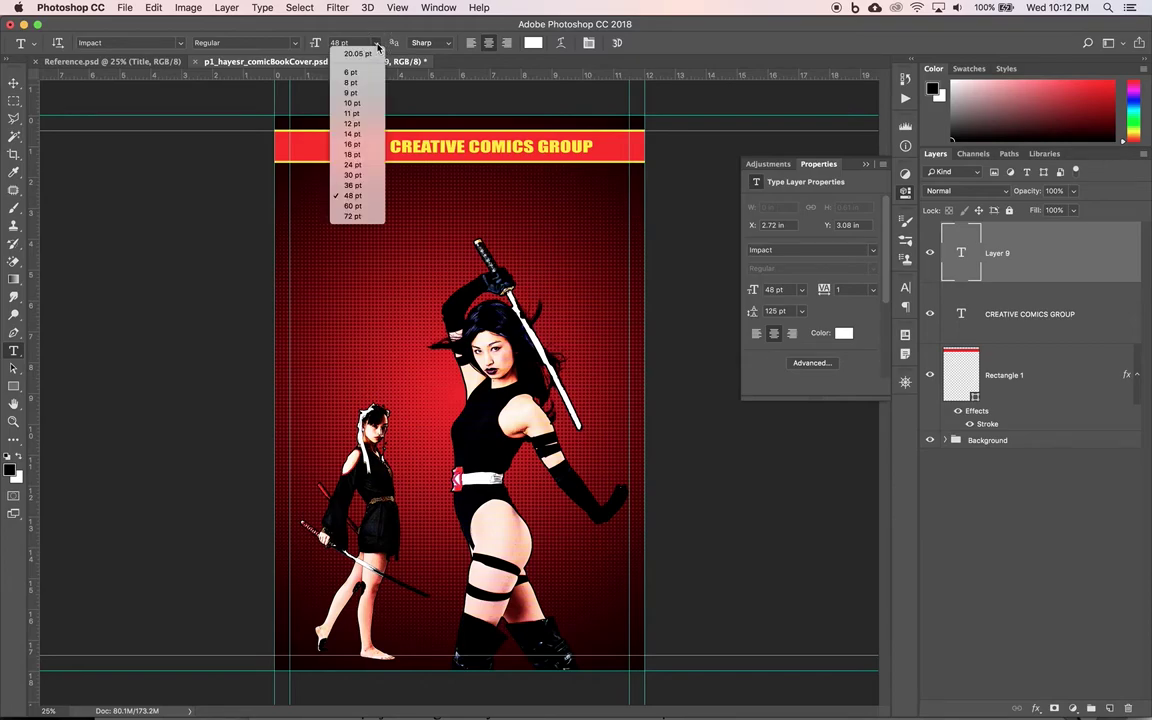
left_click(360, 144)
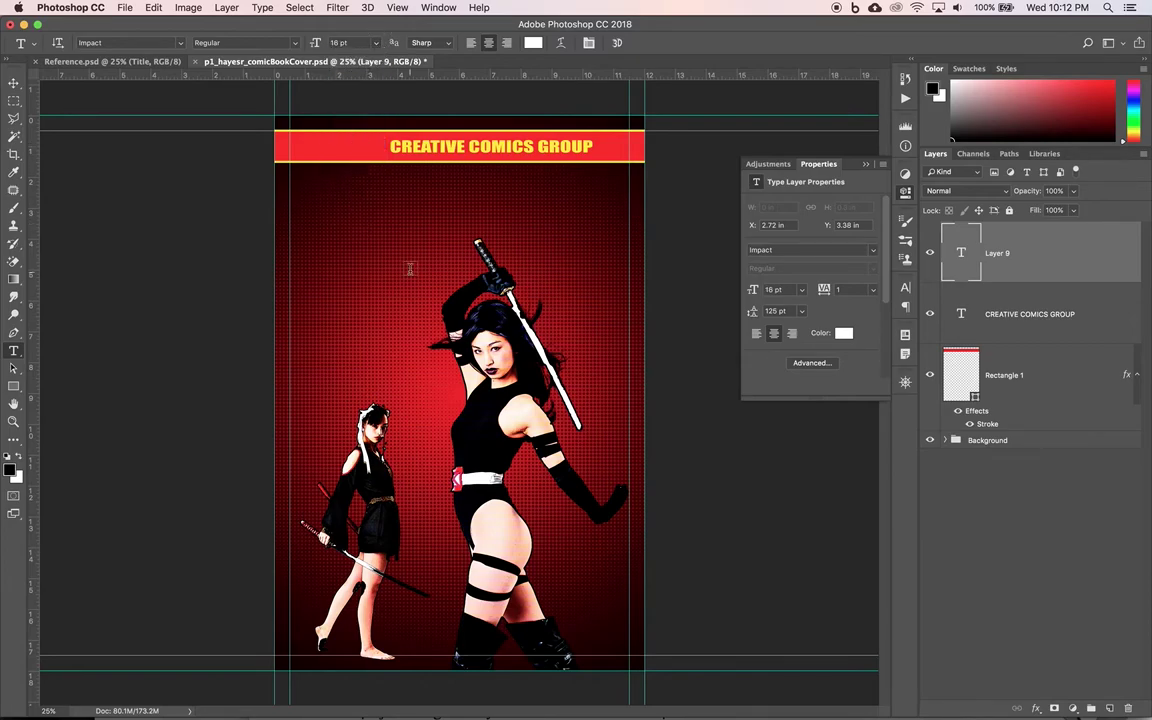
key("i")
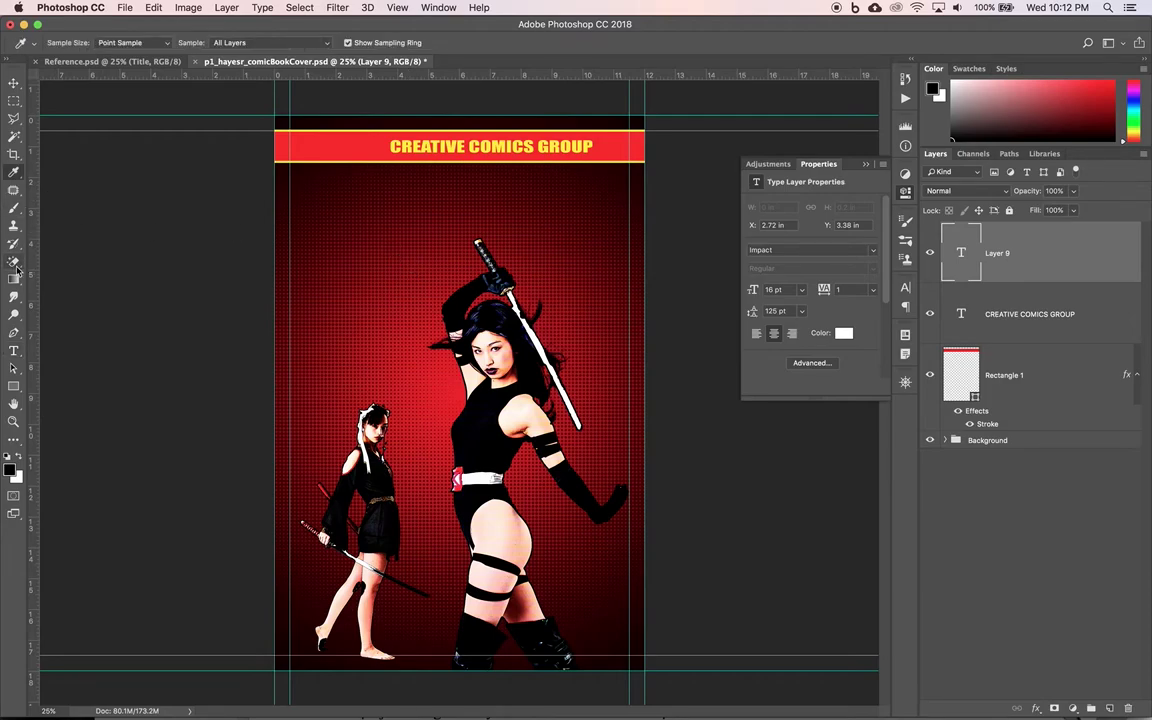
Step: Type EDISON HIGH SCHOOL, then GRAPHIC ARTS at 24 pt, and select both lines
left_click(14, 350)
left_click(348, 200)
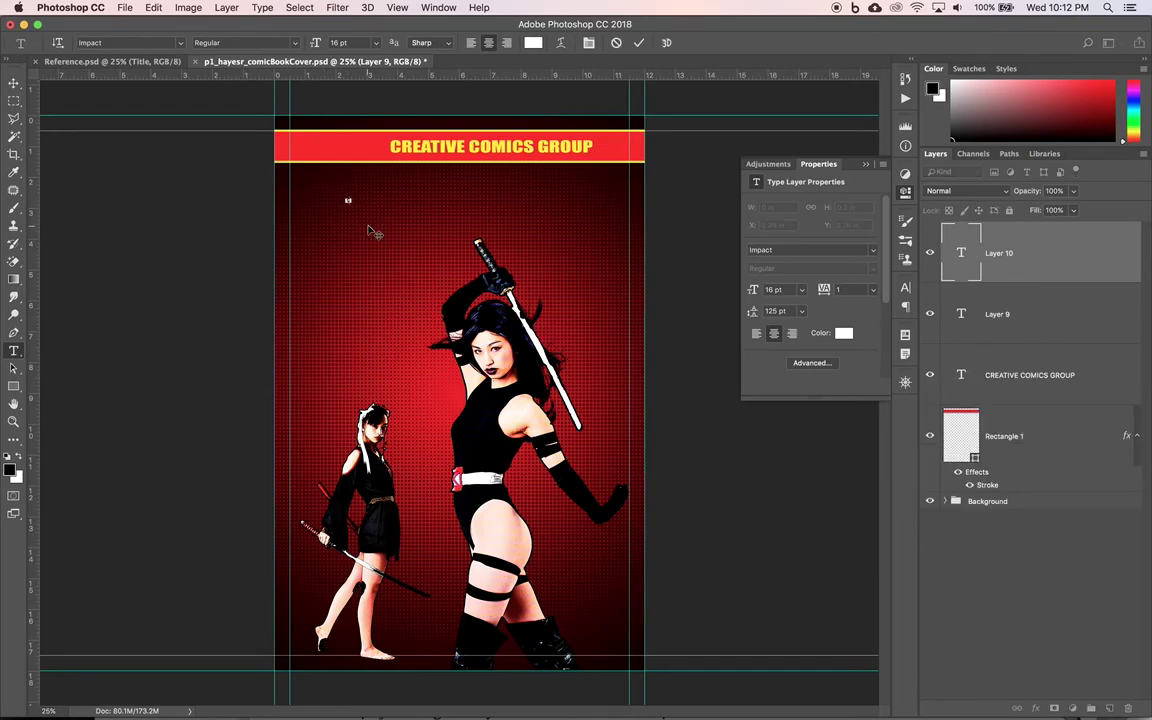
type("EDITION")
type("HIGH SCHOOL")
left_click(376, 43)
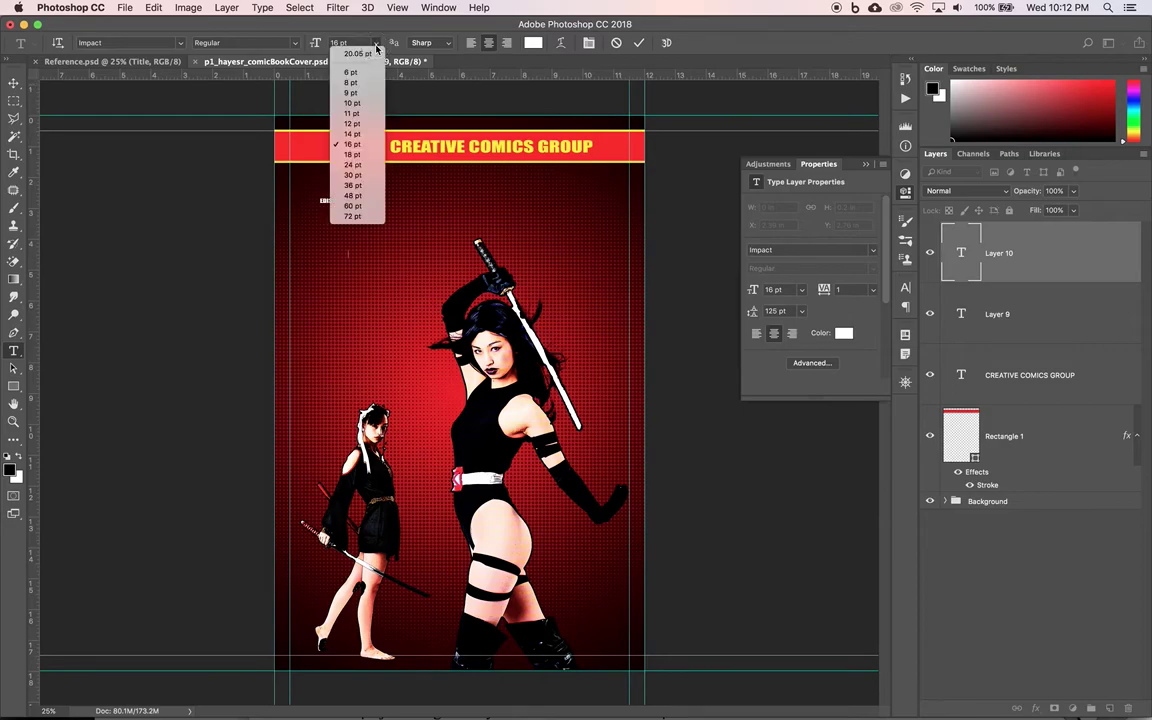
left_click(355, 164)
type("GRAPHIC ARTS")
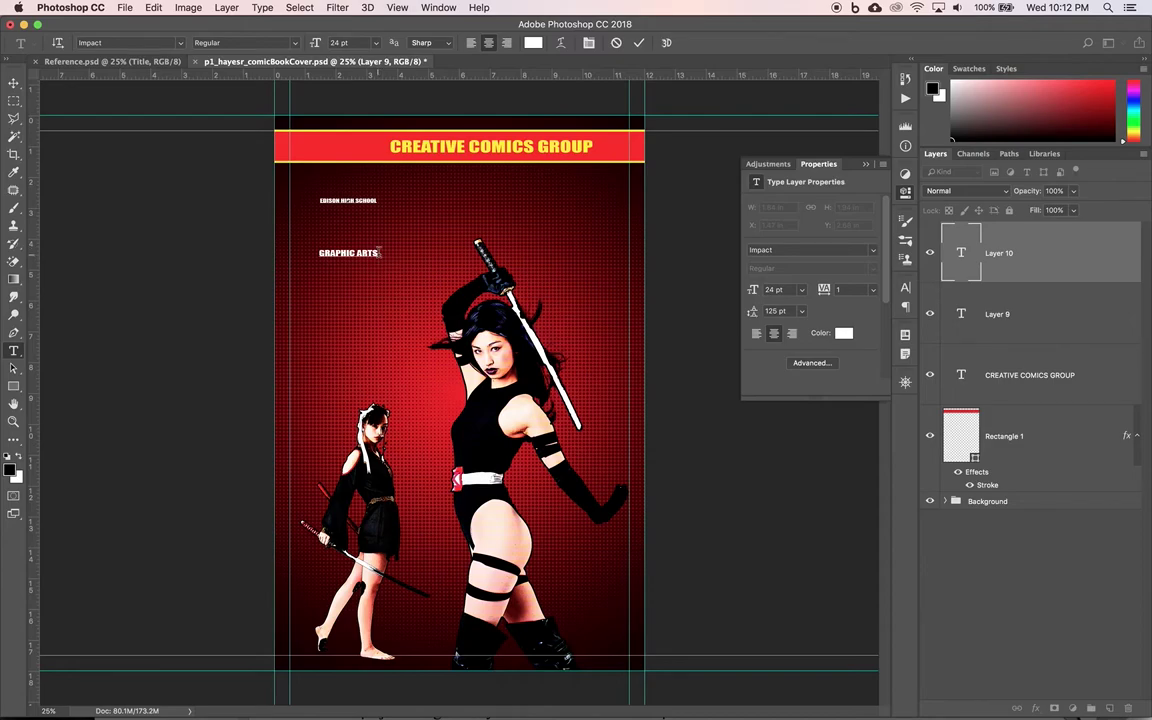
key("ctrl")
key("ctrl+a")
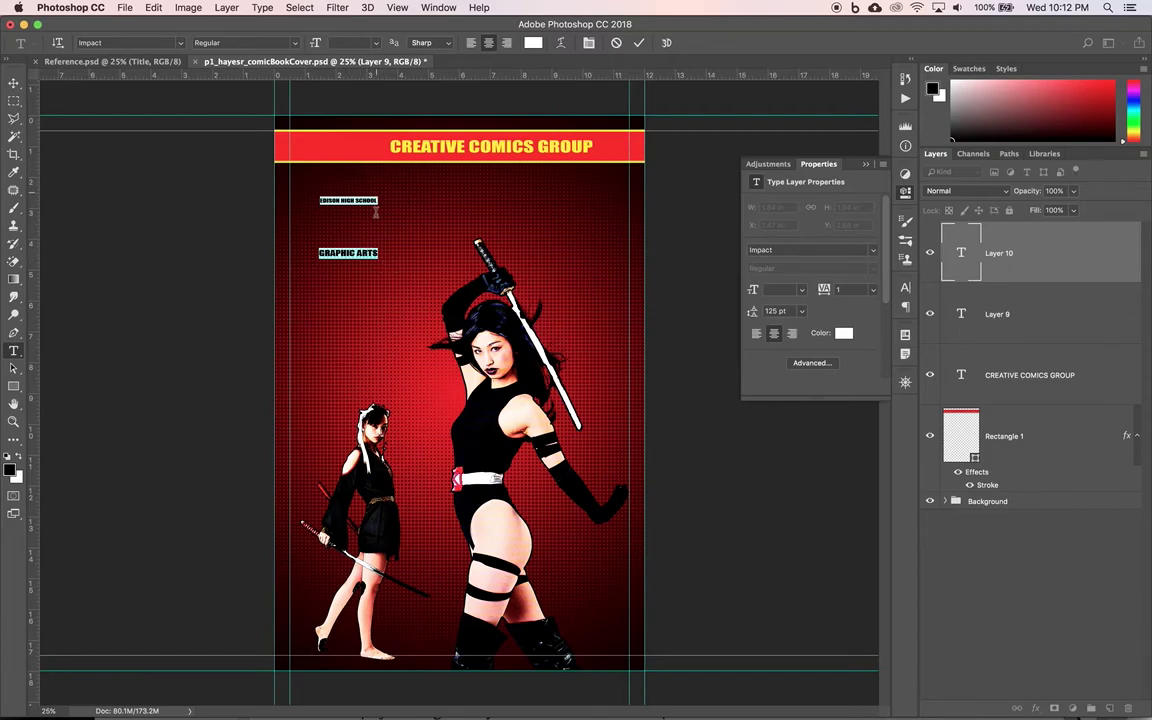
left_click(906, 289)
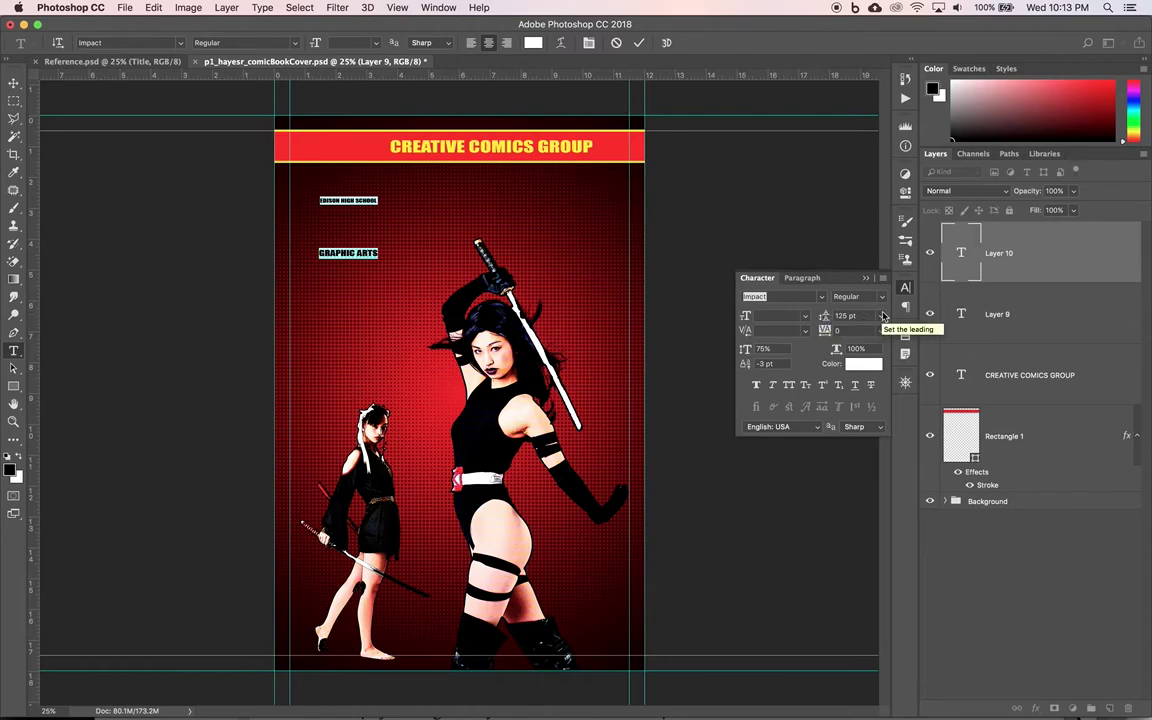
Step: Set the school text's leading to 18 pt and move it into the banner's left end
left_click(881, 318)
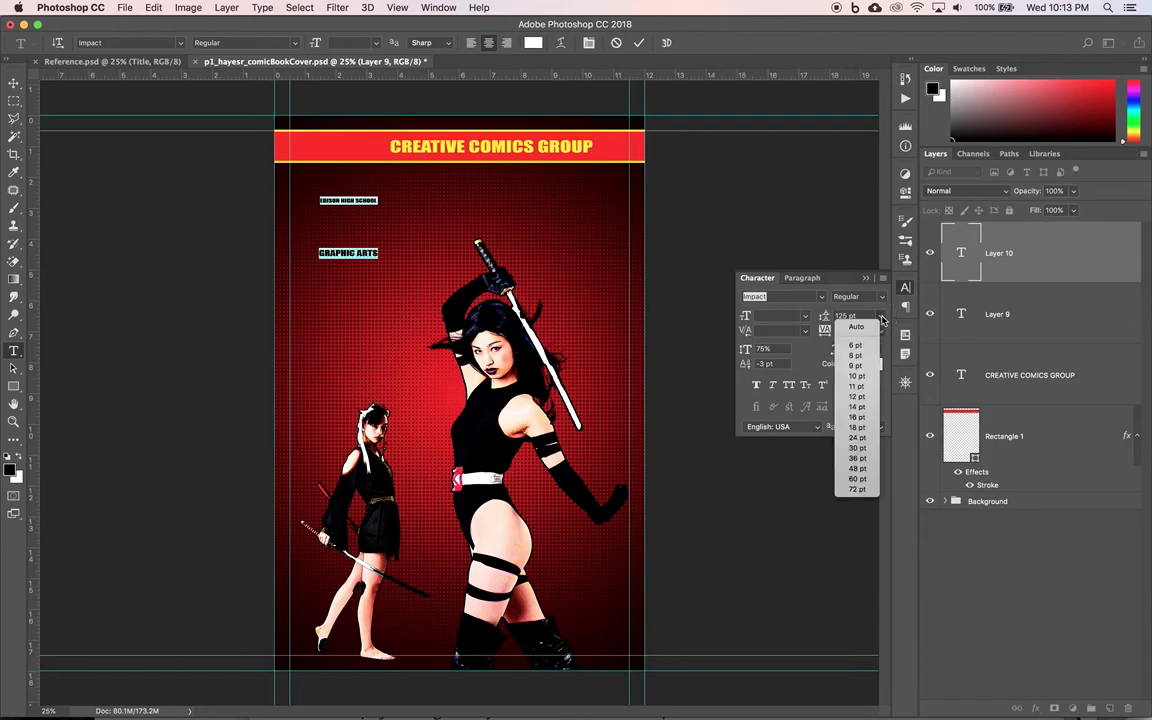
left_click(862, 428)
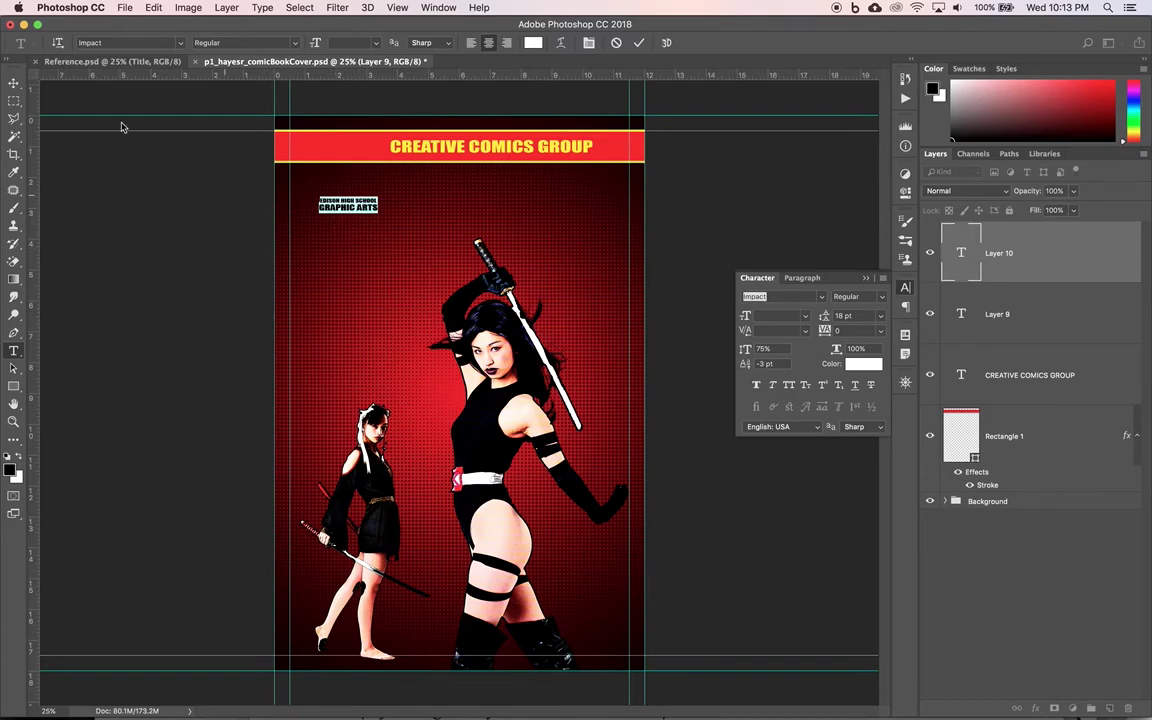
left_click(14, 86)
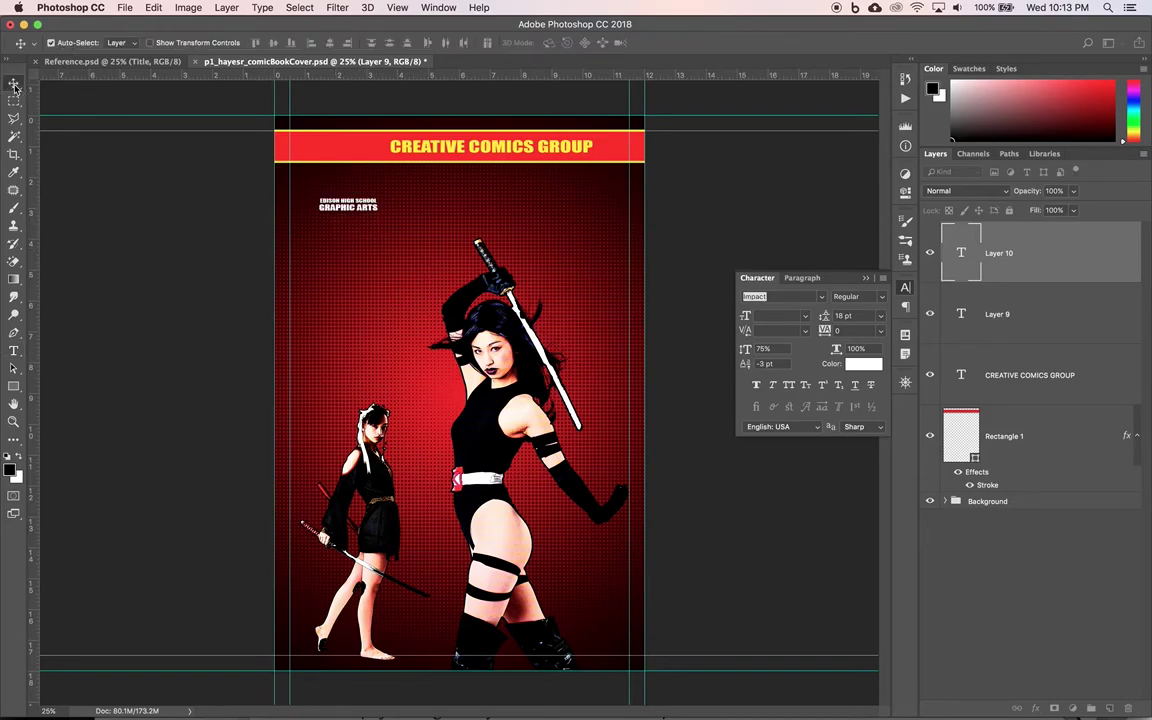
left_click(343, 211)
left_click_drag(345, 213, 330, 153)
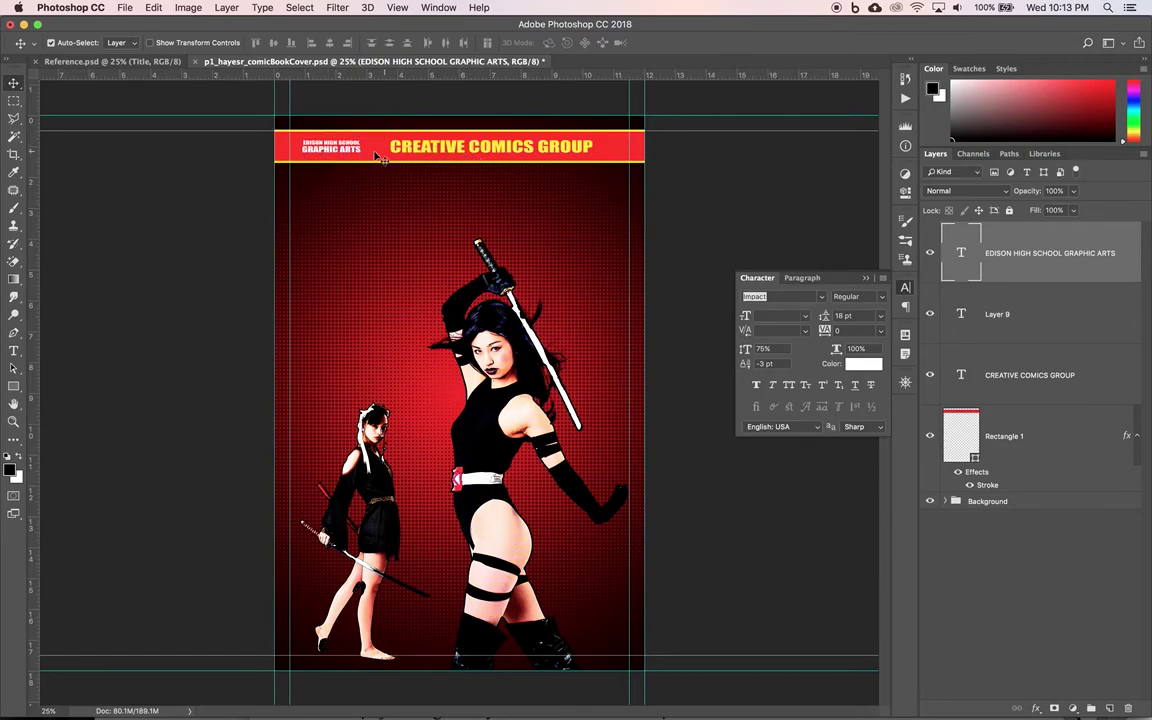
left_click(150, 62)
left_click(313, 62)
Step: Draw a box below the banner's left end and place its layer beneath the banner
left_click(13, 386)
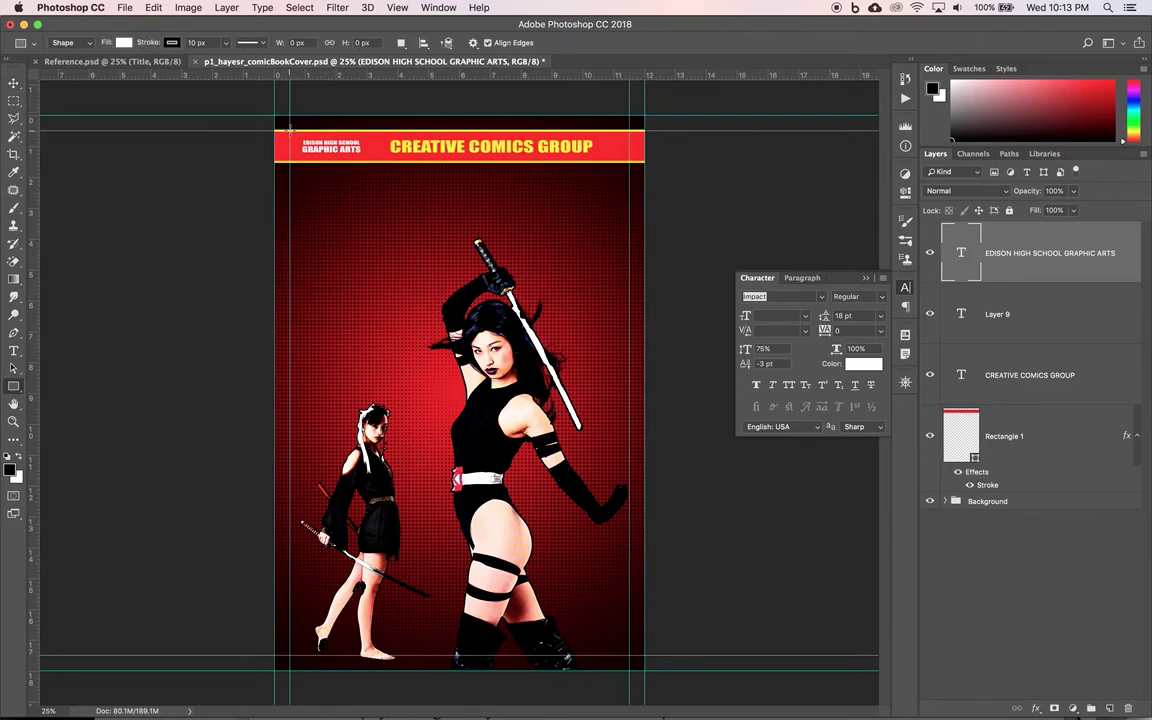
left_click_drag(289, 130, 361, 242)
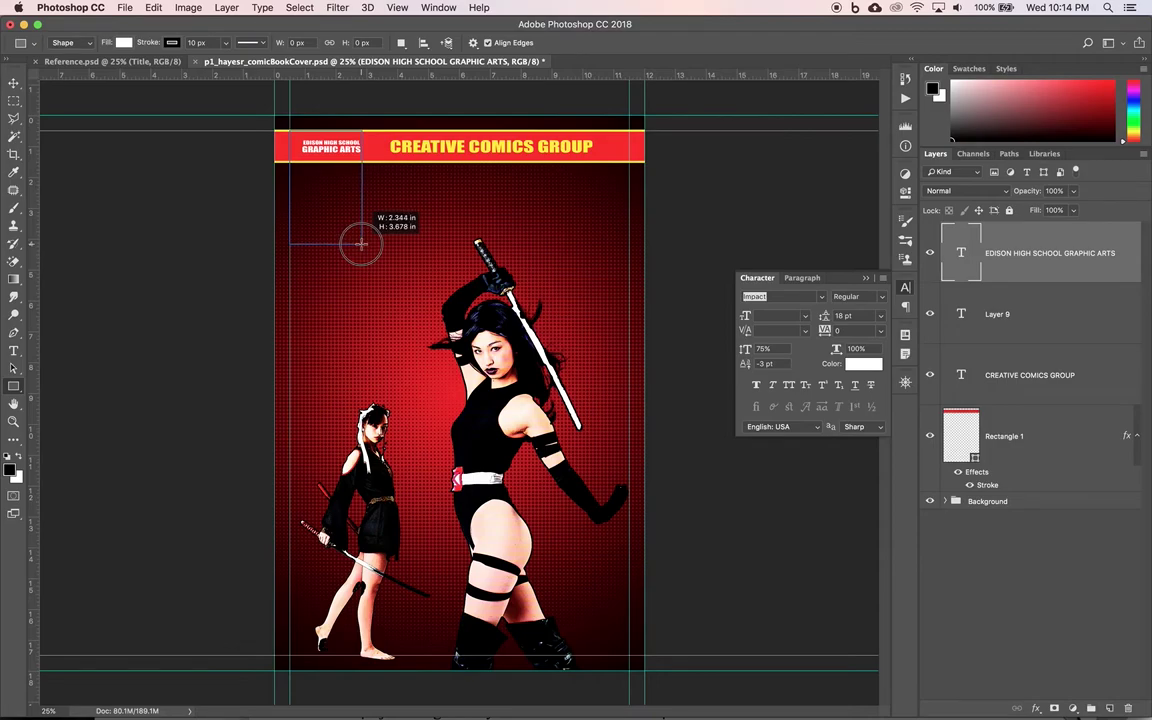
left_click_drag(361, 242, 362, 243)
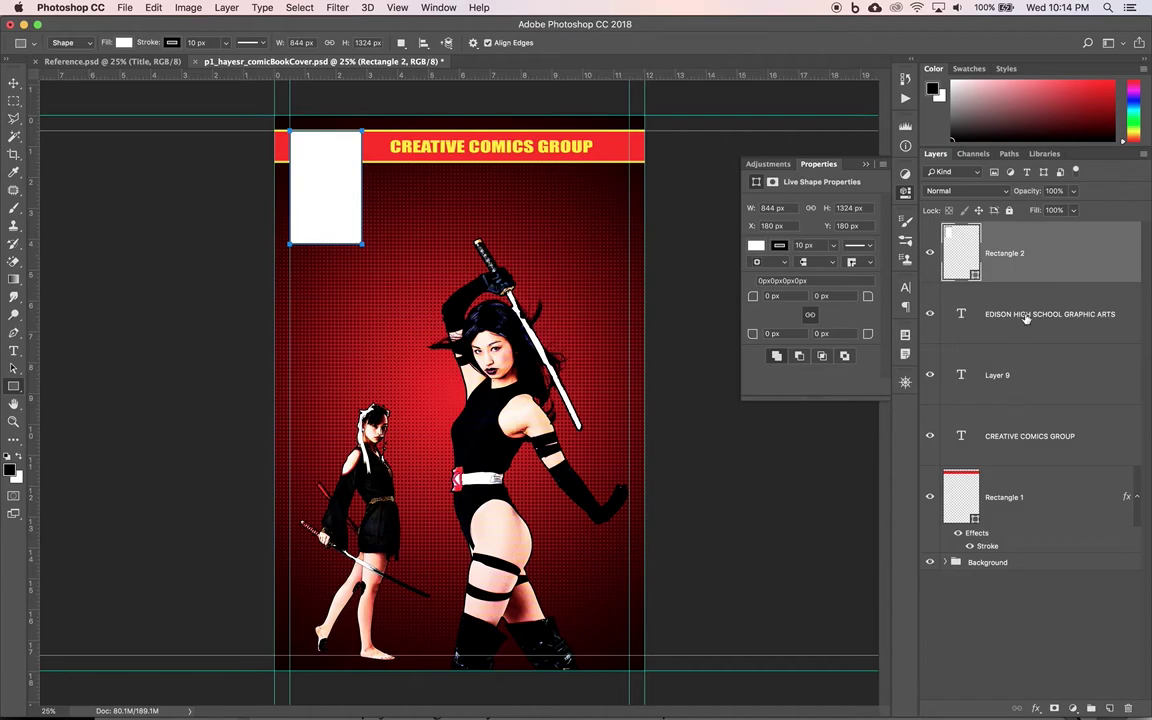
left_click_drag(1029, 273, 1023, 522)
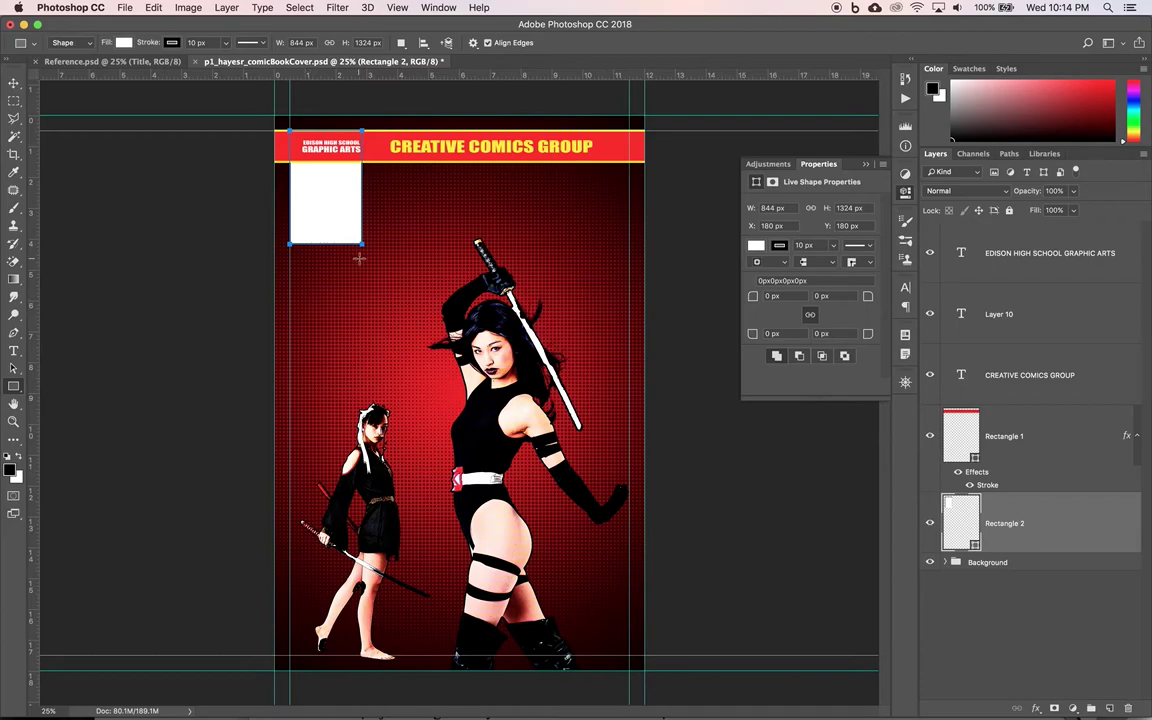
left_click(130, 62)
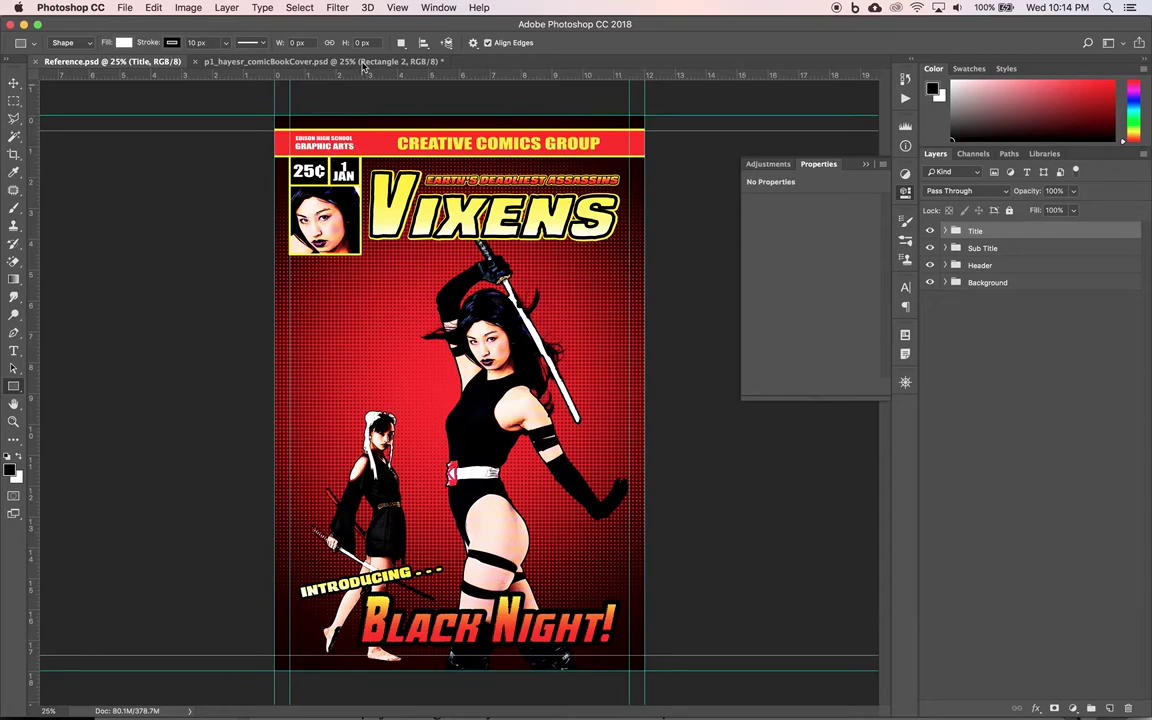
left_click(313, 62)
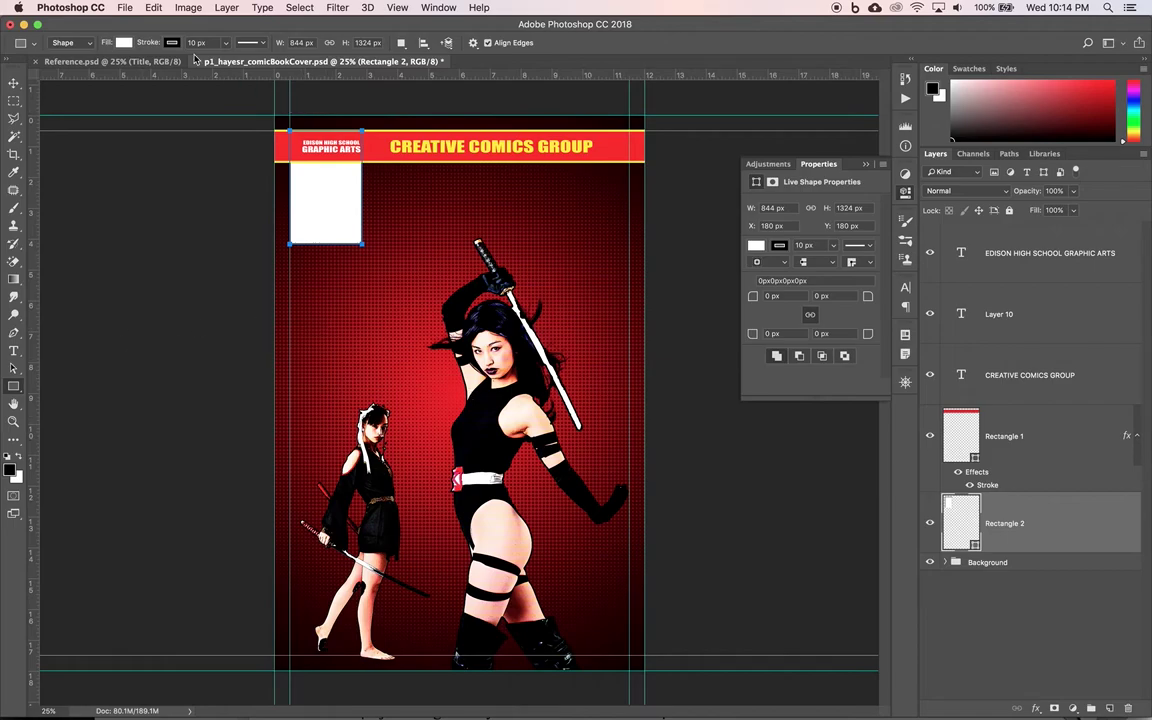
Step: Fill the box black and set its stroke to no colour
left_click(123, 43)
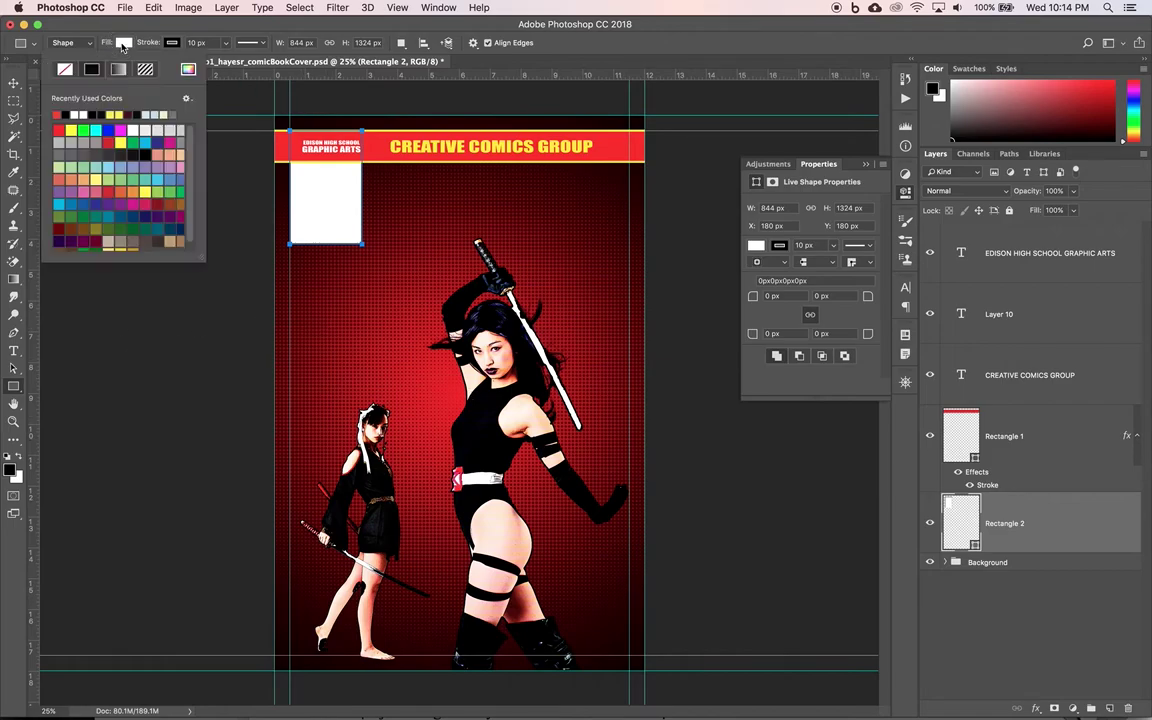
left_click(68, 114)
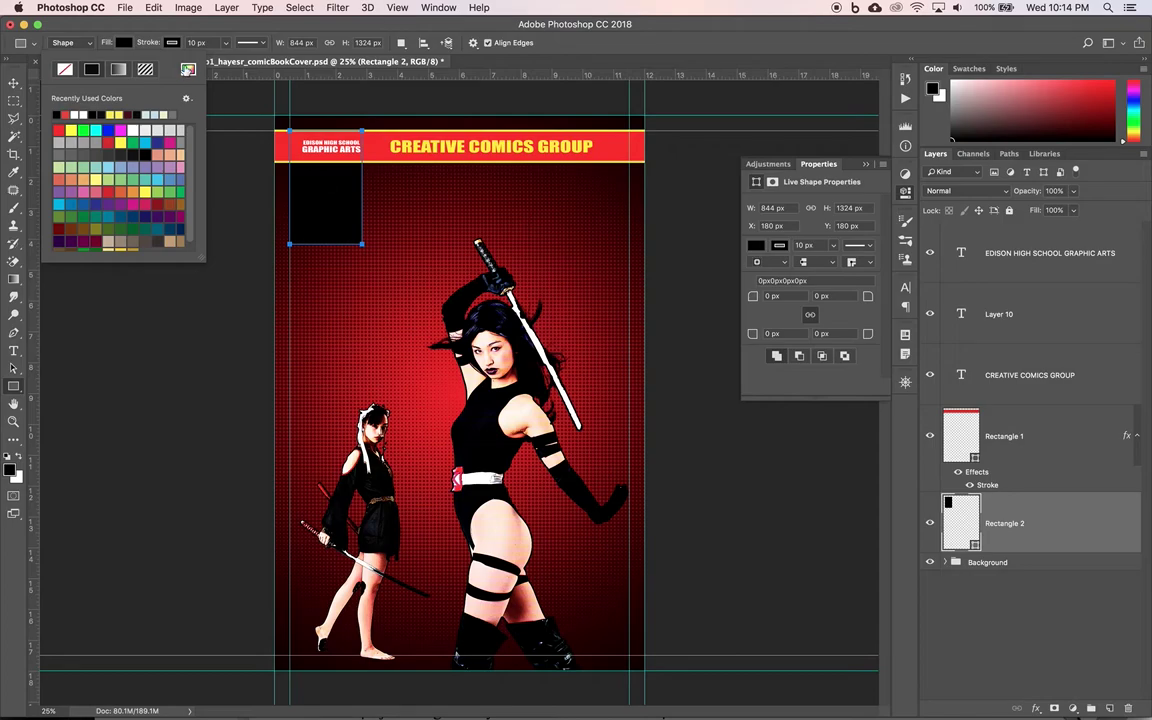
left_click(172, 43)
left_click(112, 68)
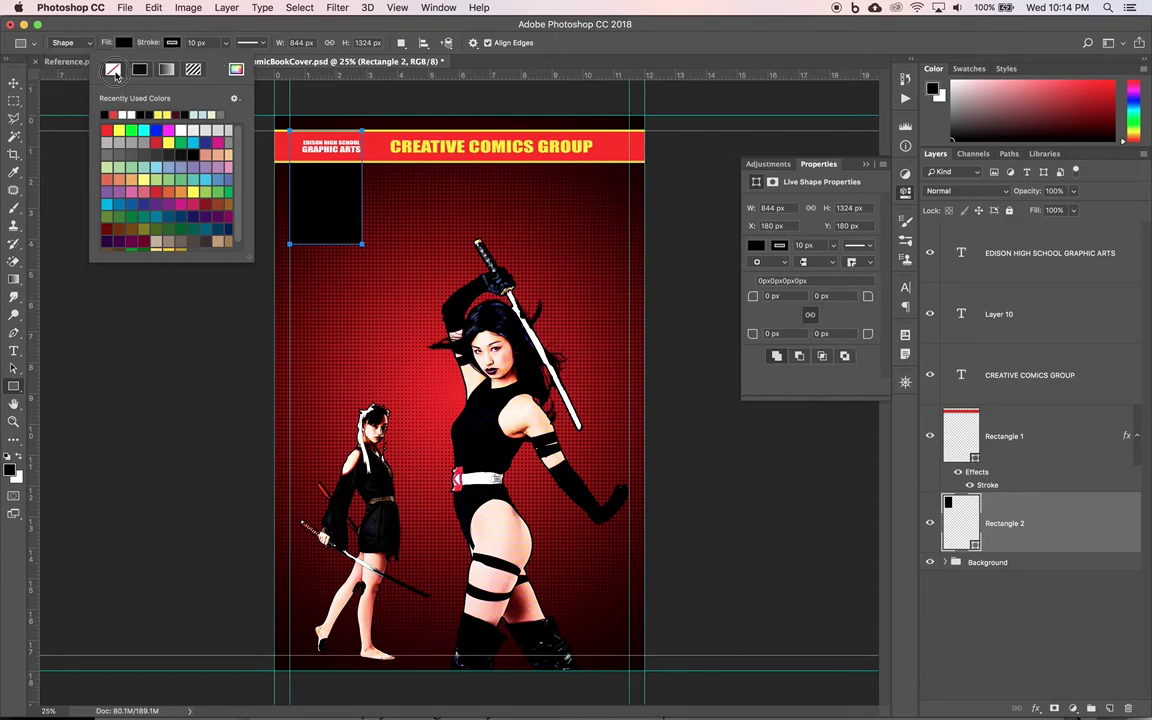
Step: Give Rectangle 2 a 24 px centre-positioned Stroke in yellow (H 55, S 100)
double_click(1052, 525)
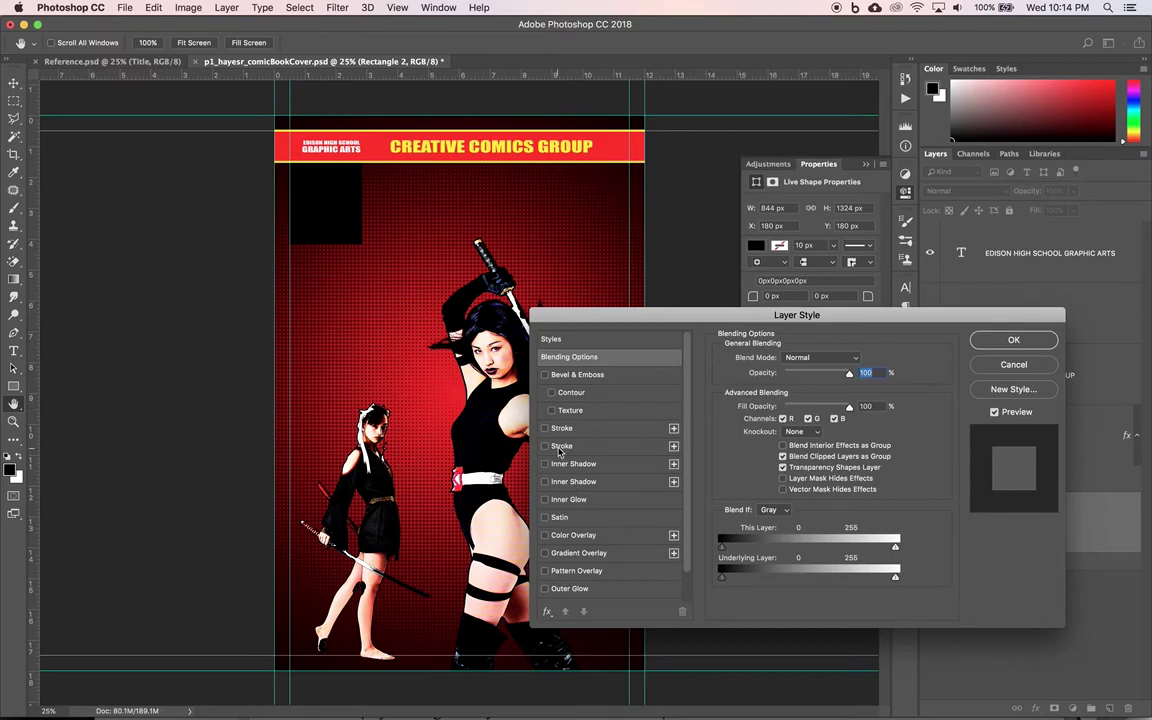
left_click(560, 448)
left_click(545, 446)
left_click(558, 429)
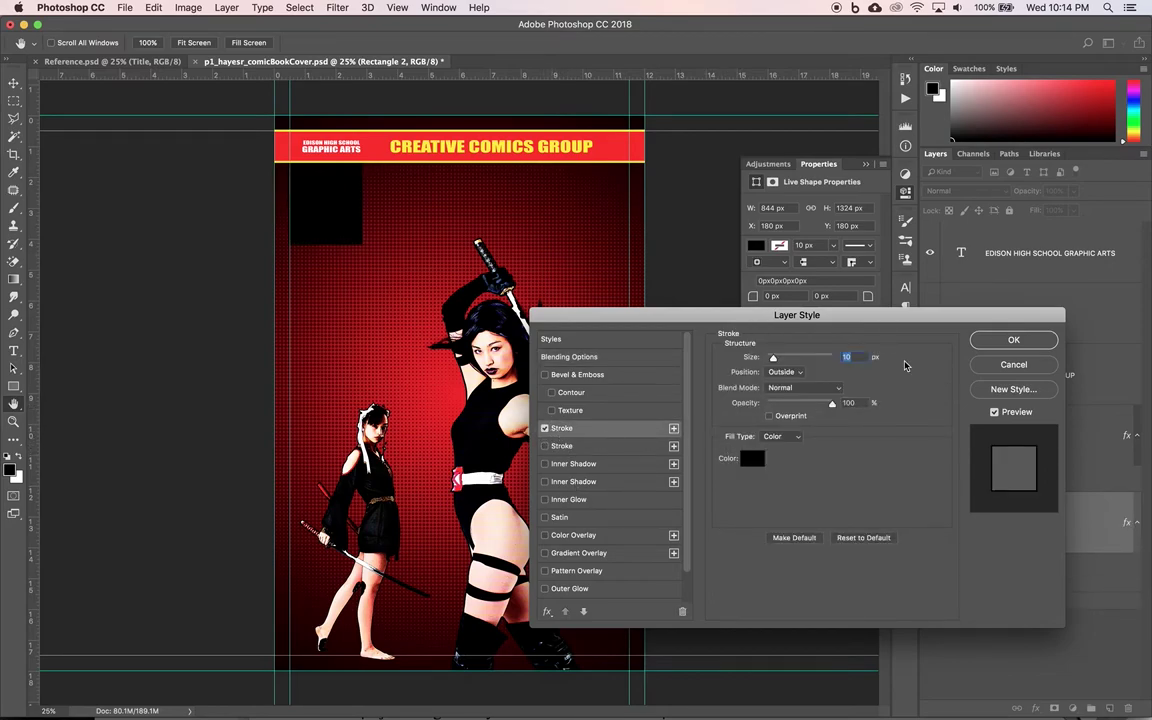
left_click(752, 458)
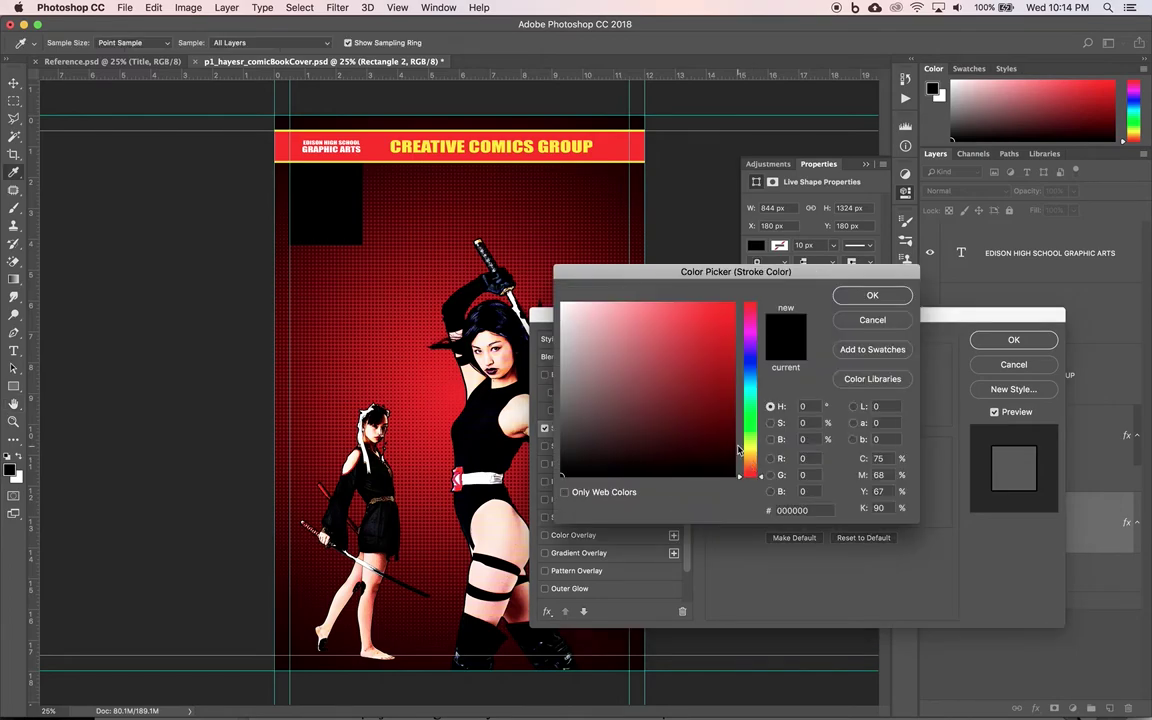
left_click(806, 407)
type("55")
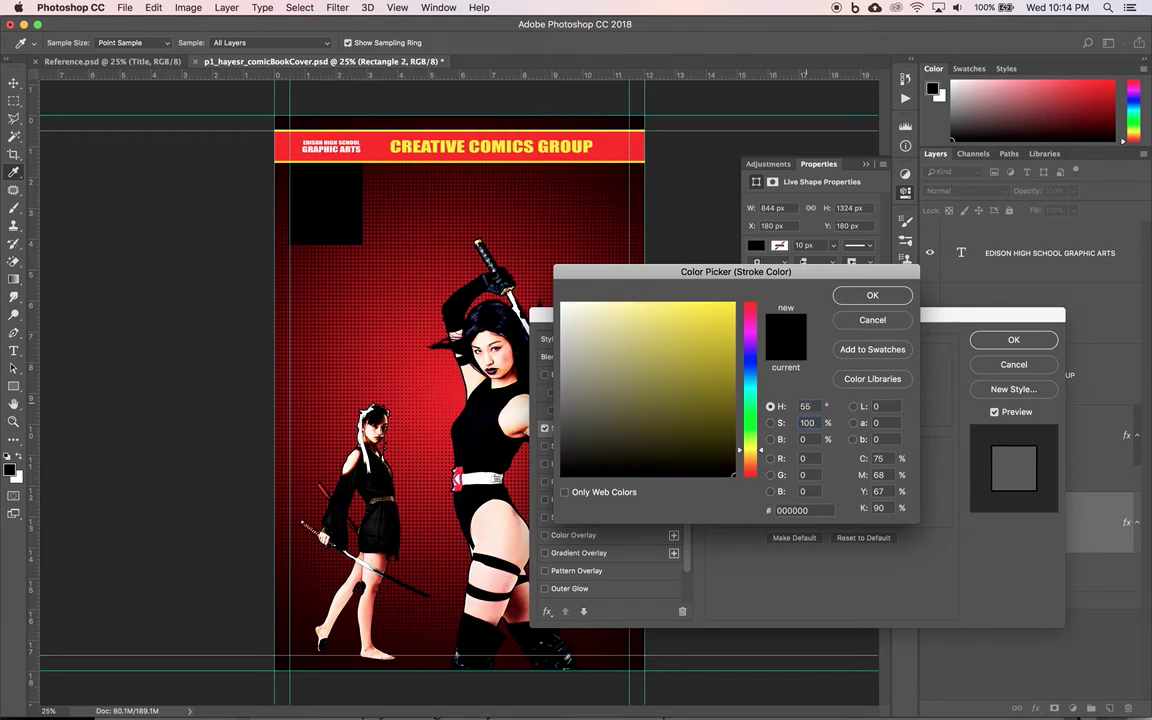
type("100")
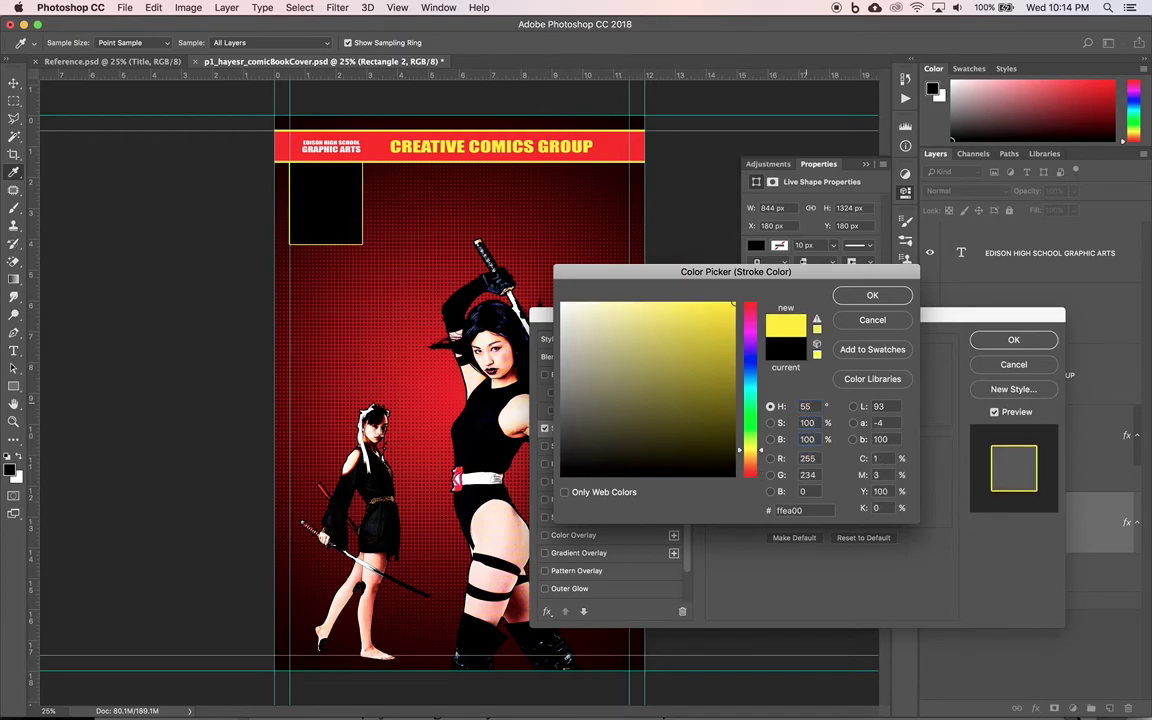
left_click(872, 296)
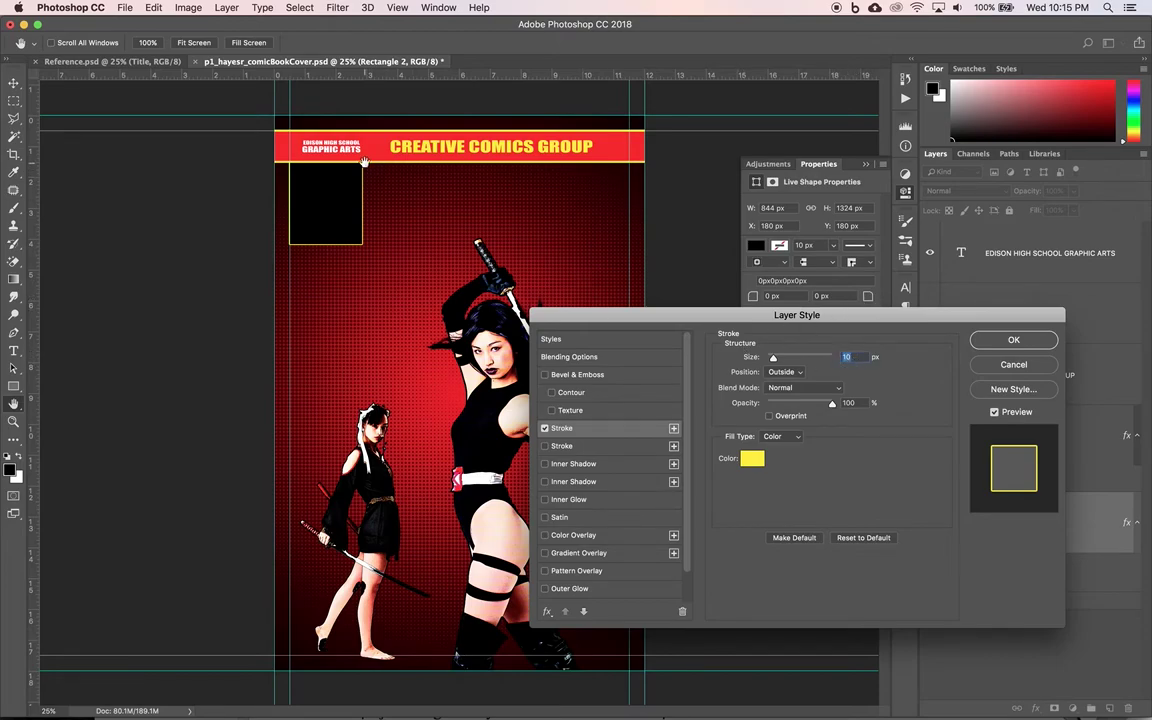
type("24")
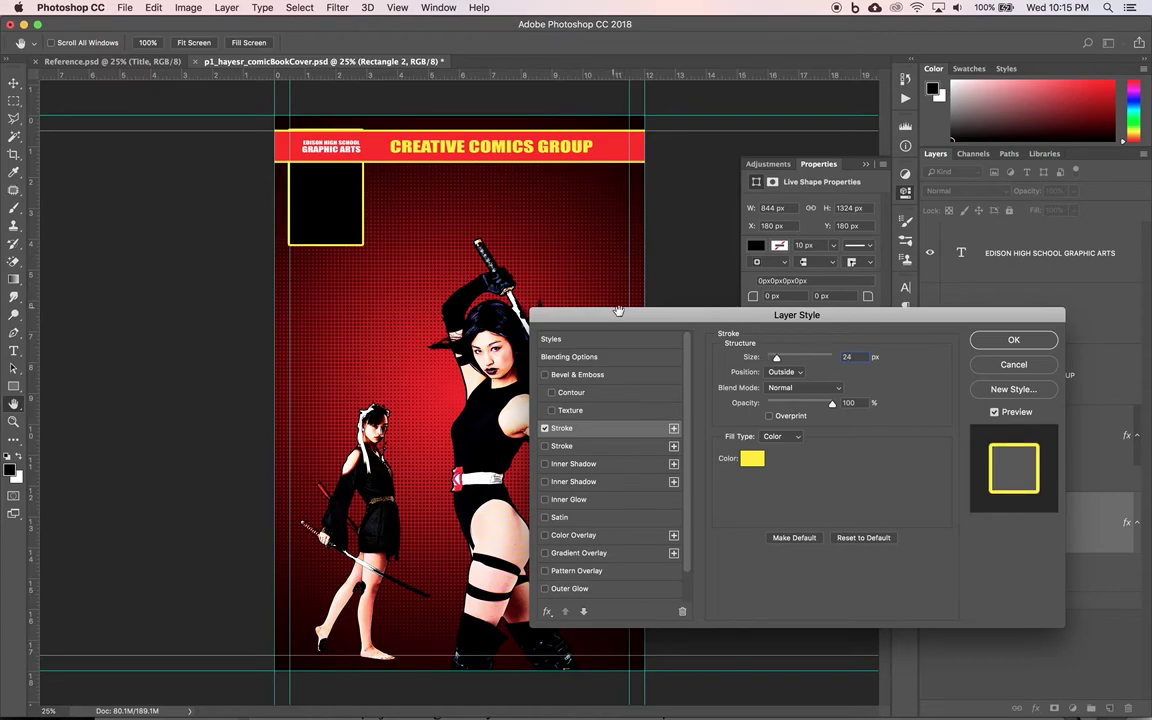
left_click(784, 372)
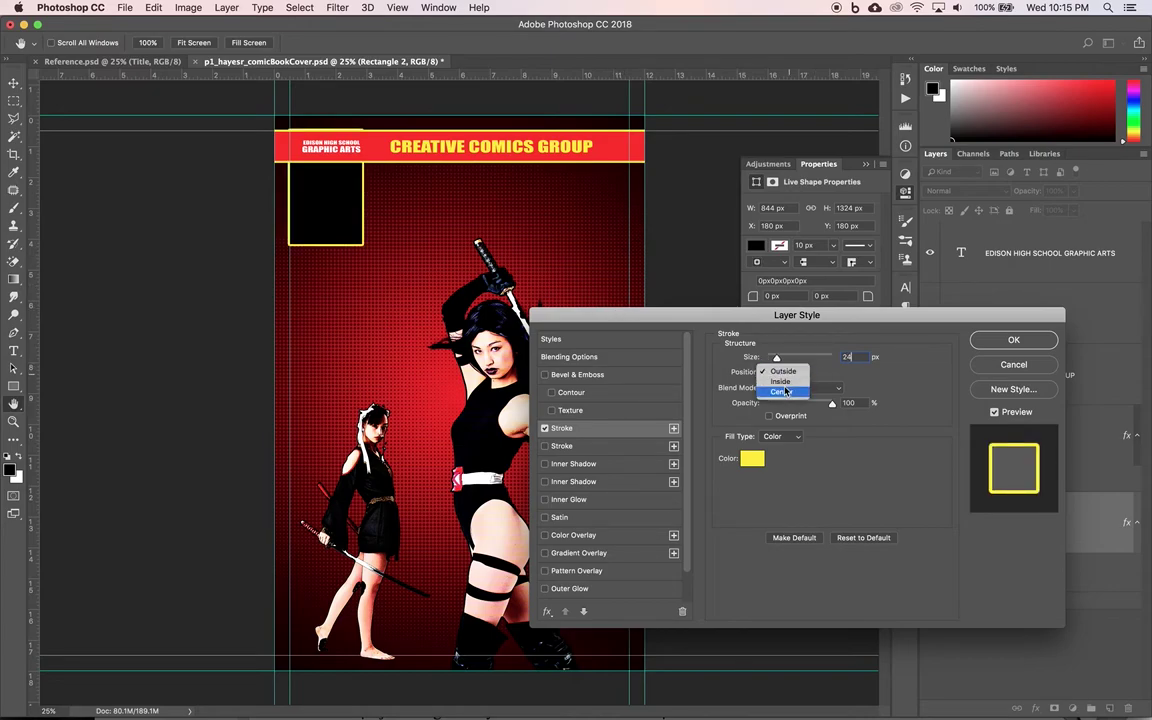
left_click(786, 392)
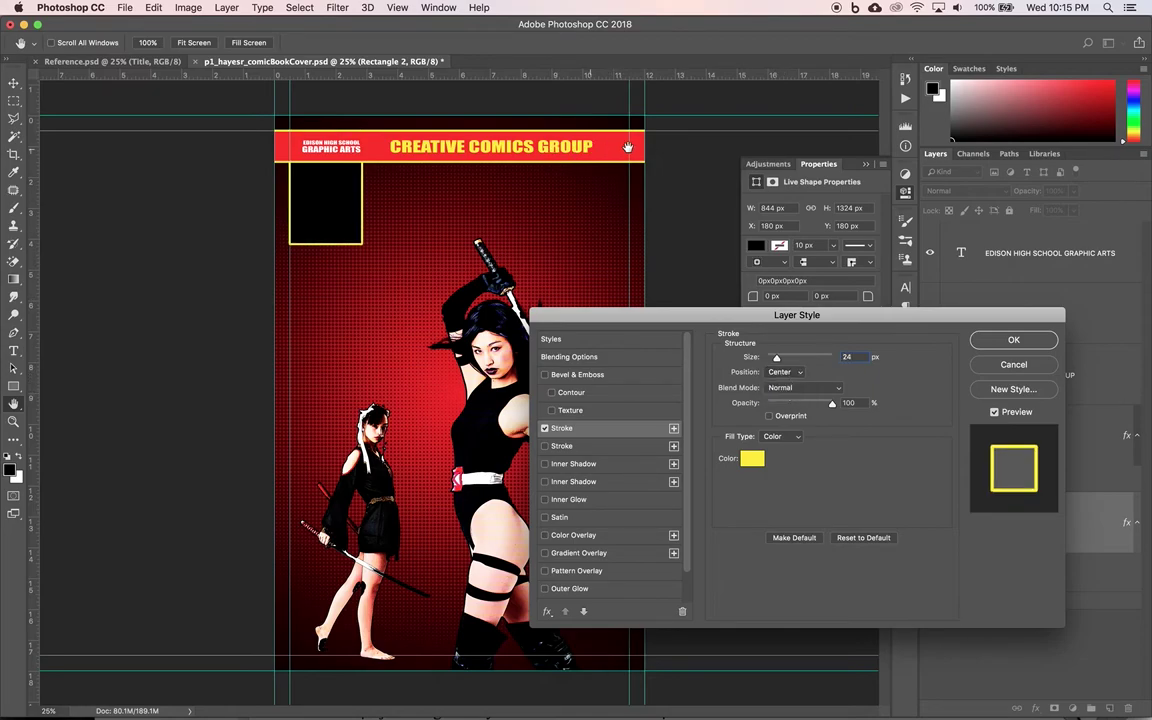
left_click(996, 344)
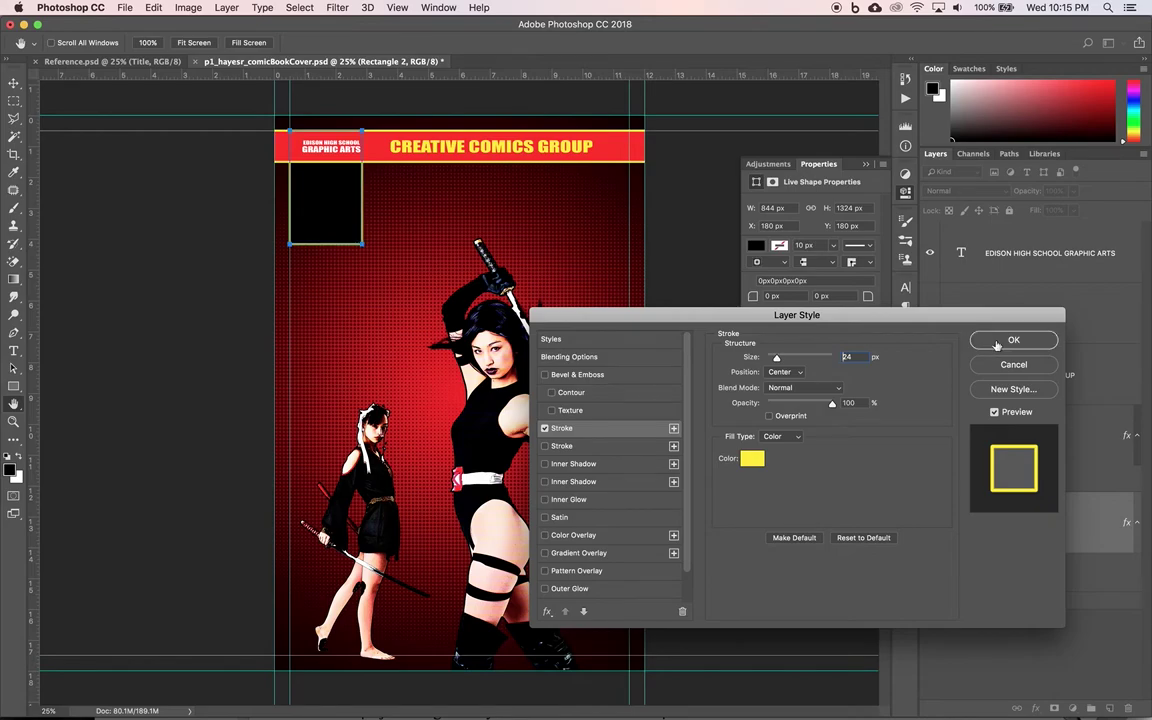
Step: Draw a slim rectangle just above the black box
left_click(96, 61)
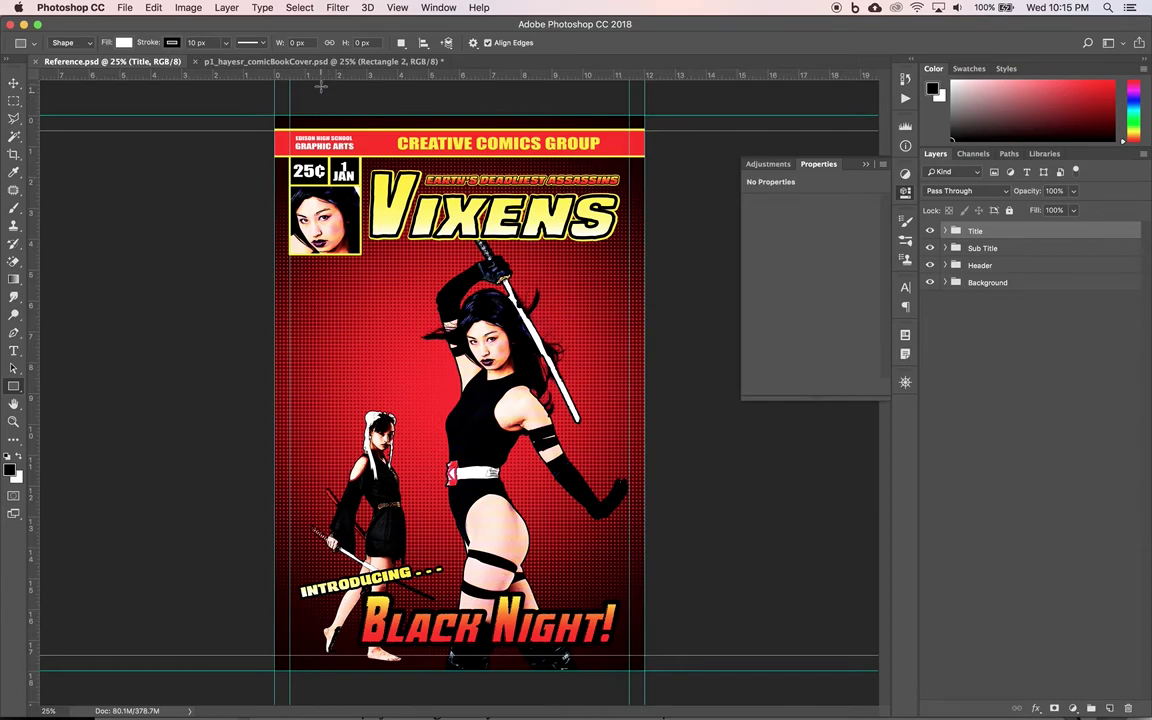
left_click(294, 61)
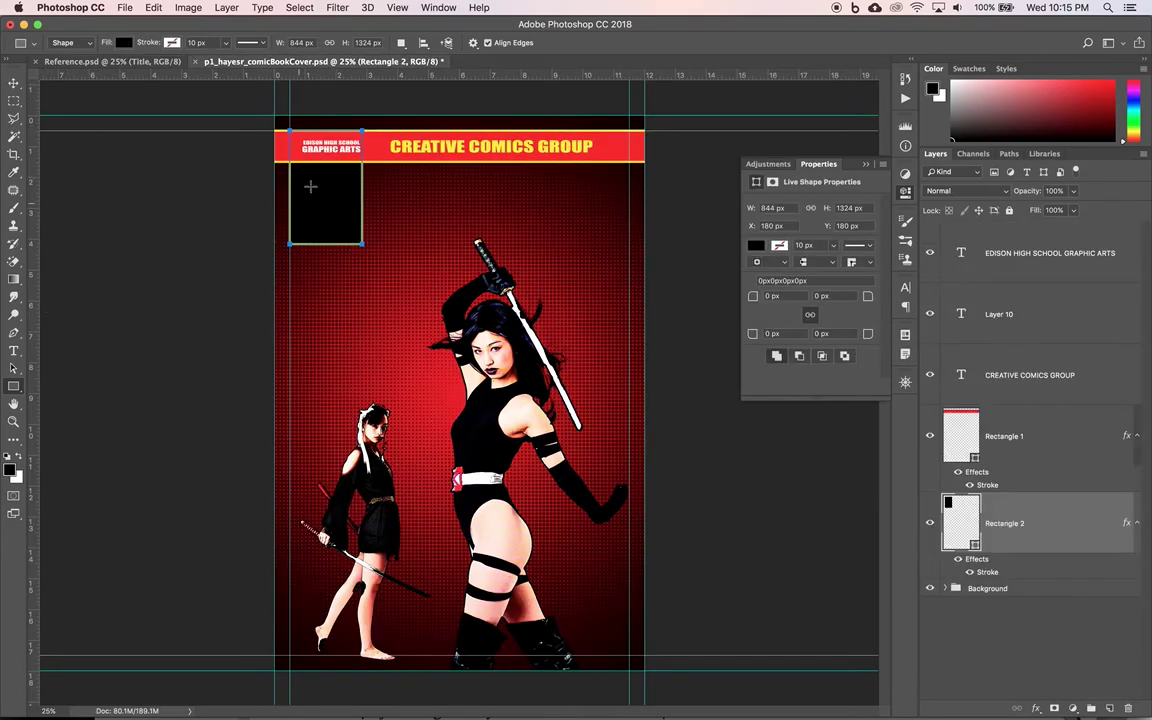
left_click_drag(289, 160, 362, 186)
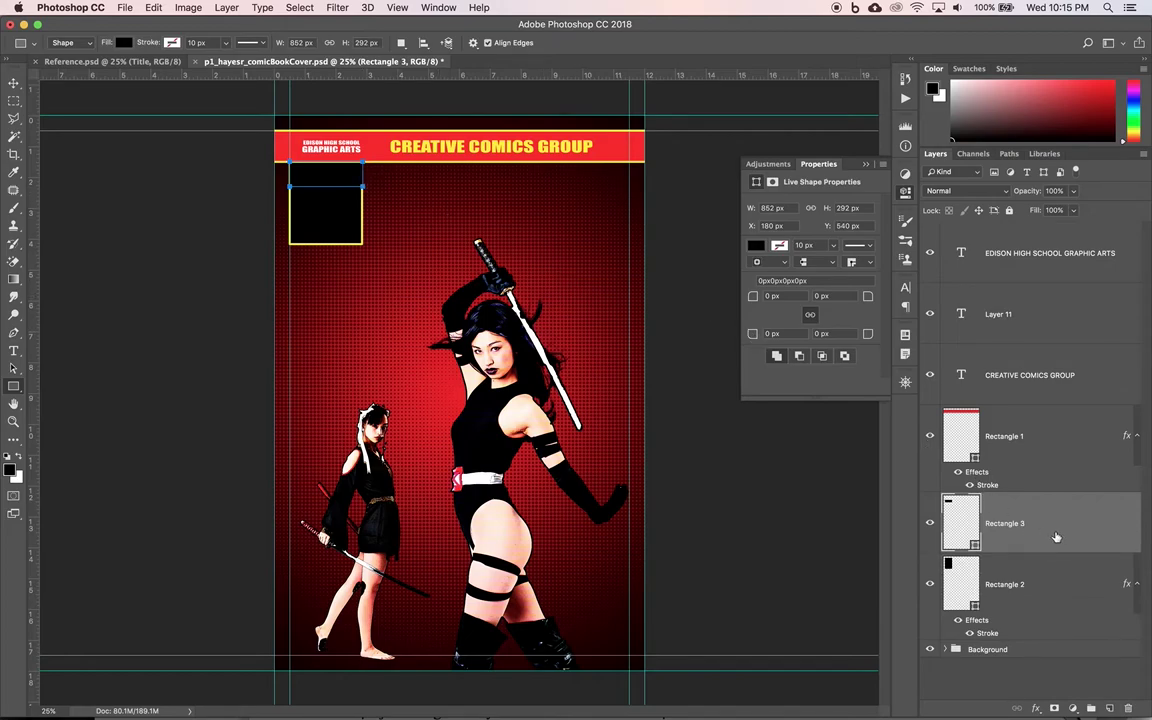
Step: Copy Rectangle 2's yellow stroke layer style and paste it onto Rectangle 3
right_click(1022, 626)
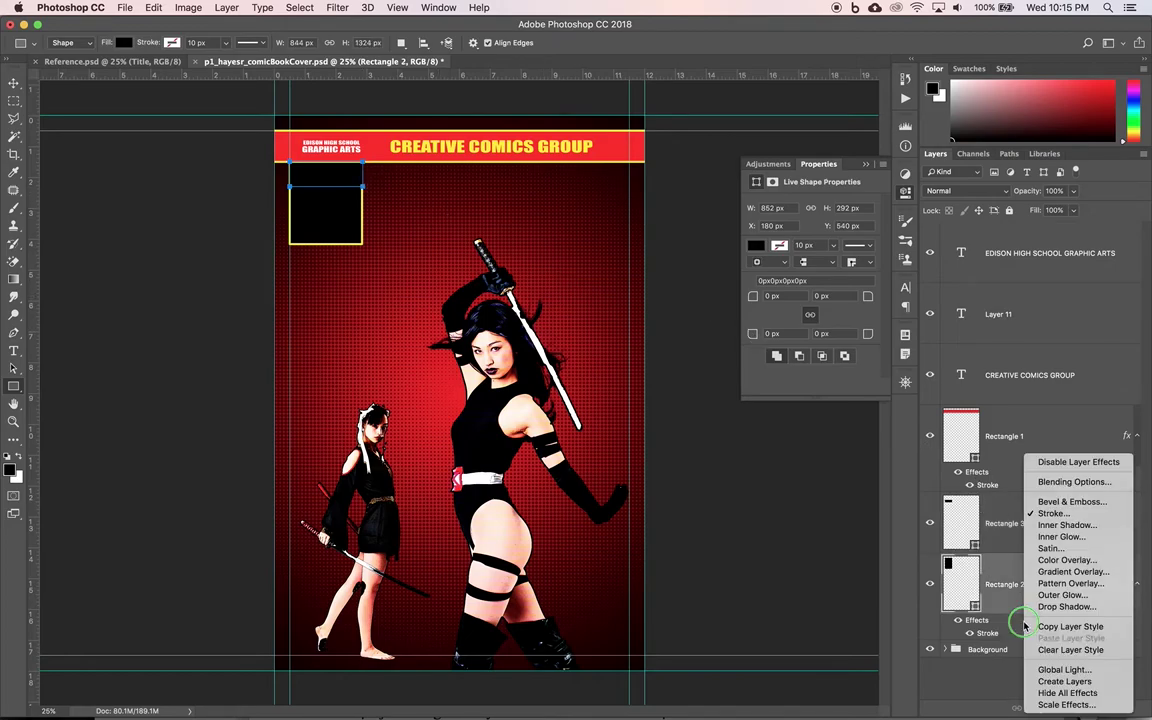
left_click(1075, 627)
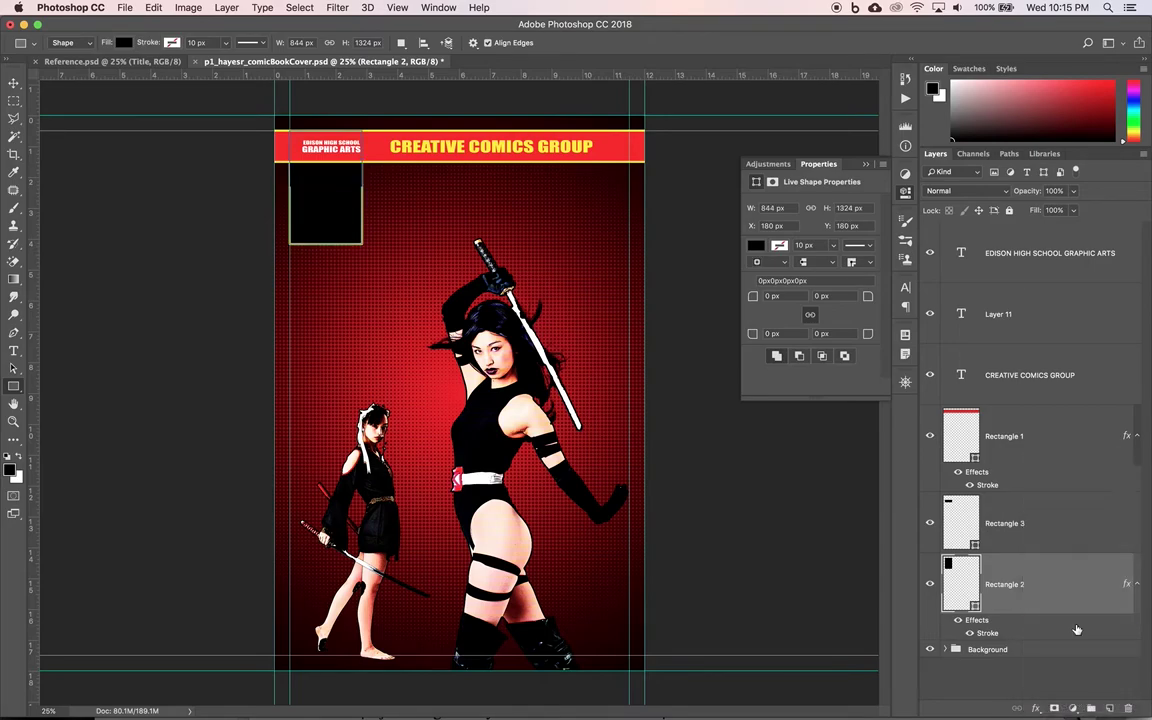
left_click(1041, 524)
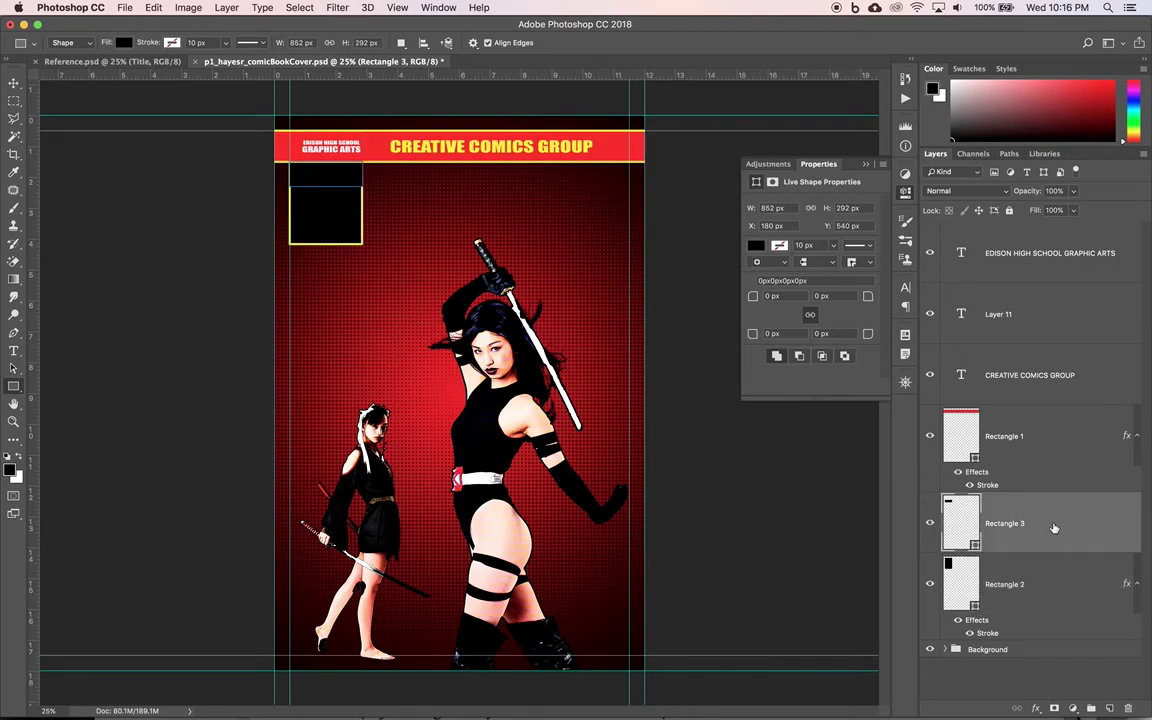
right_click(1054, 527)
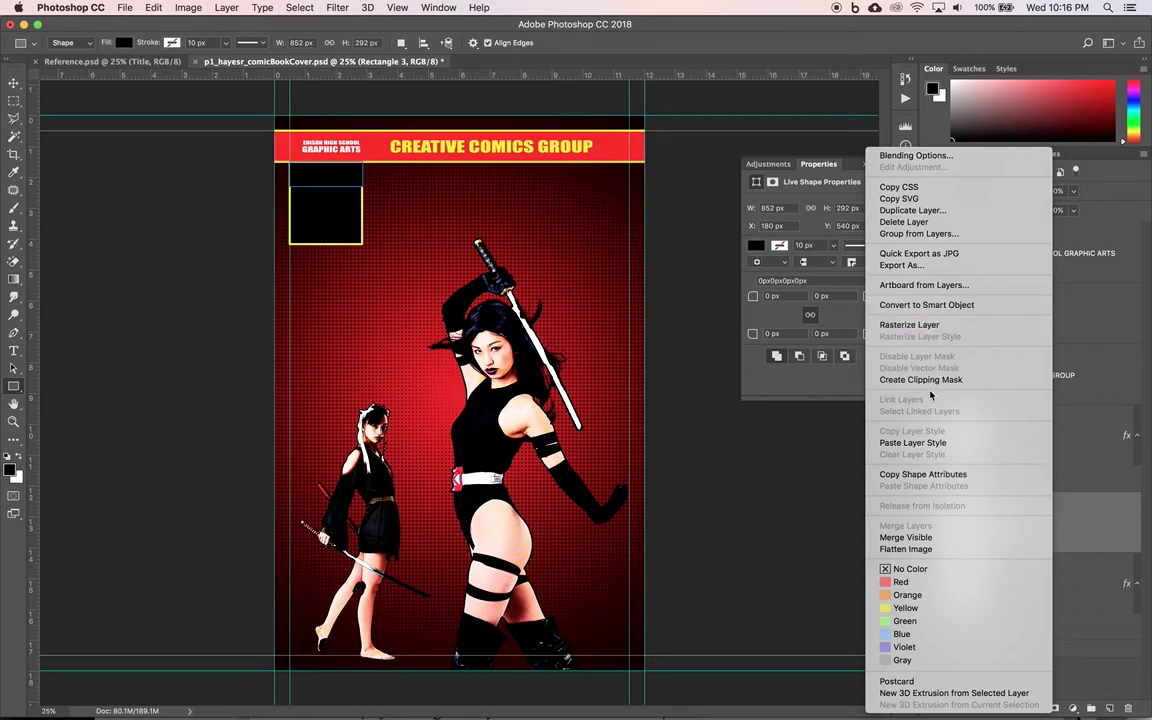
left_click(905, 442)
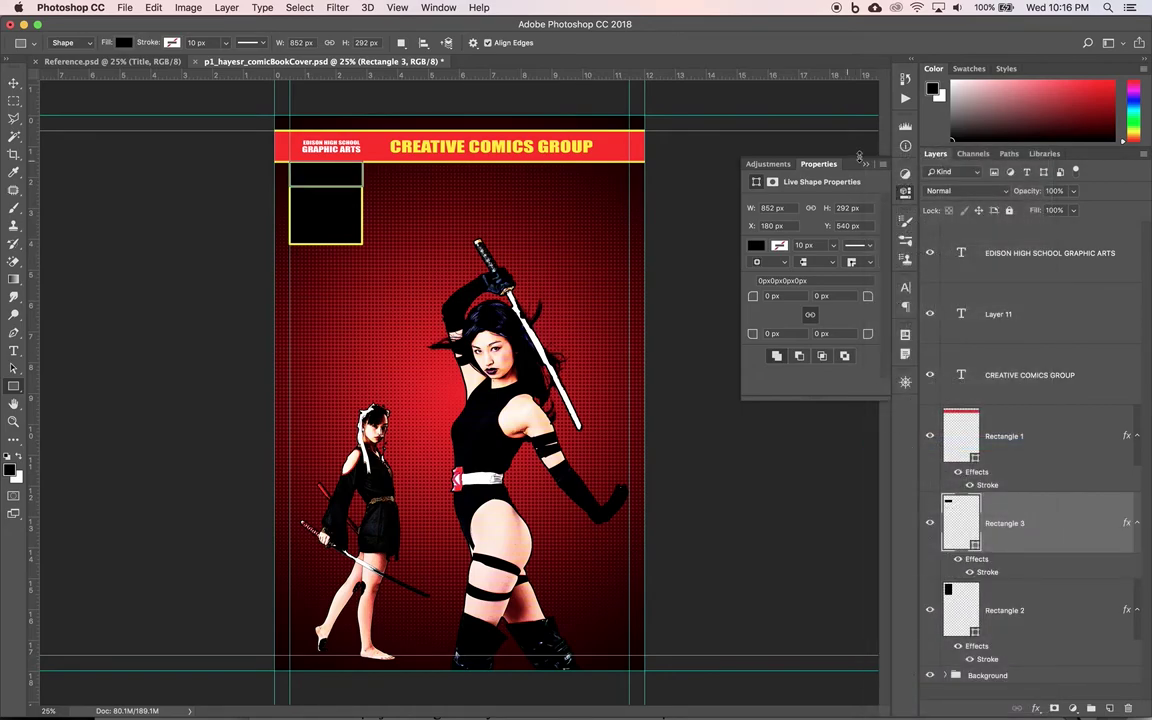
left_click(780, 152)
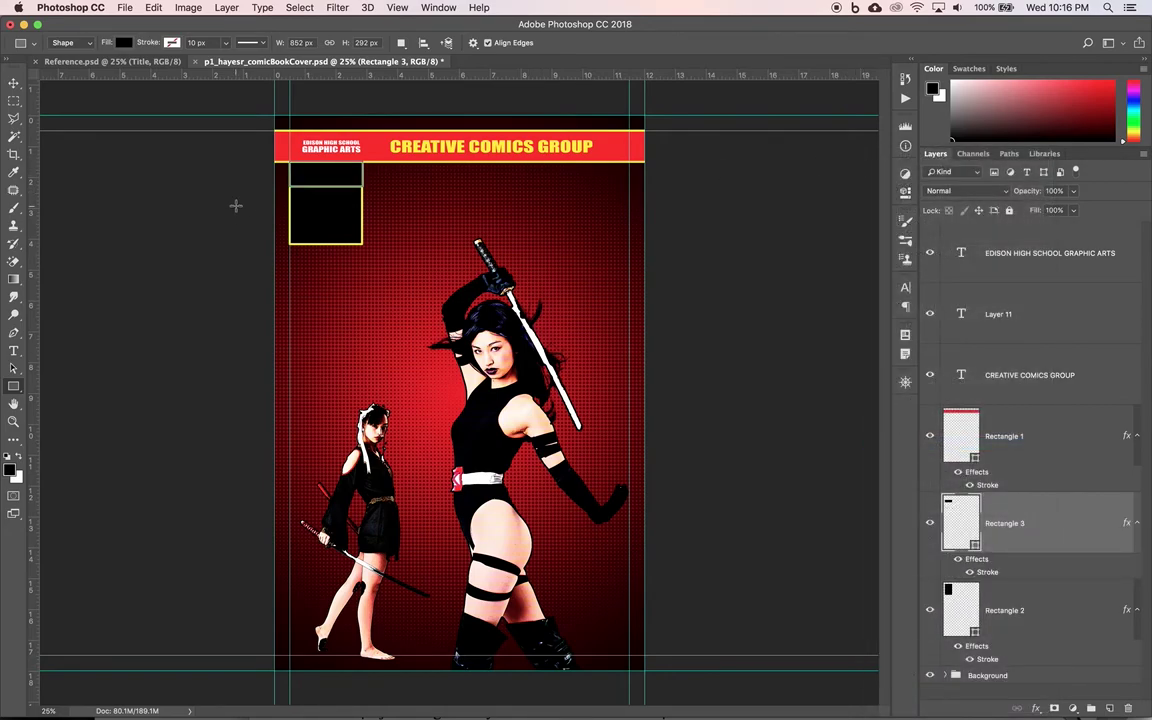
Step: Free Transform Rectangle 3 narrower so it sits on the larger box
left_click(13, 82)
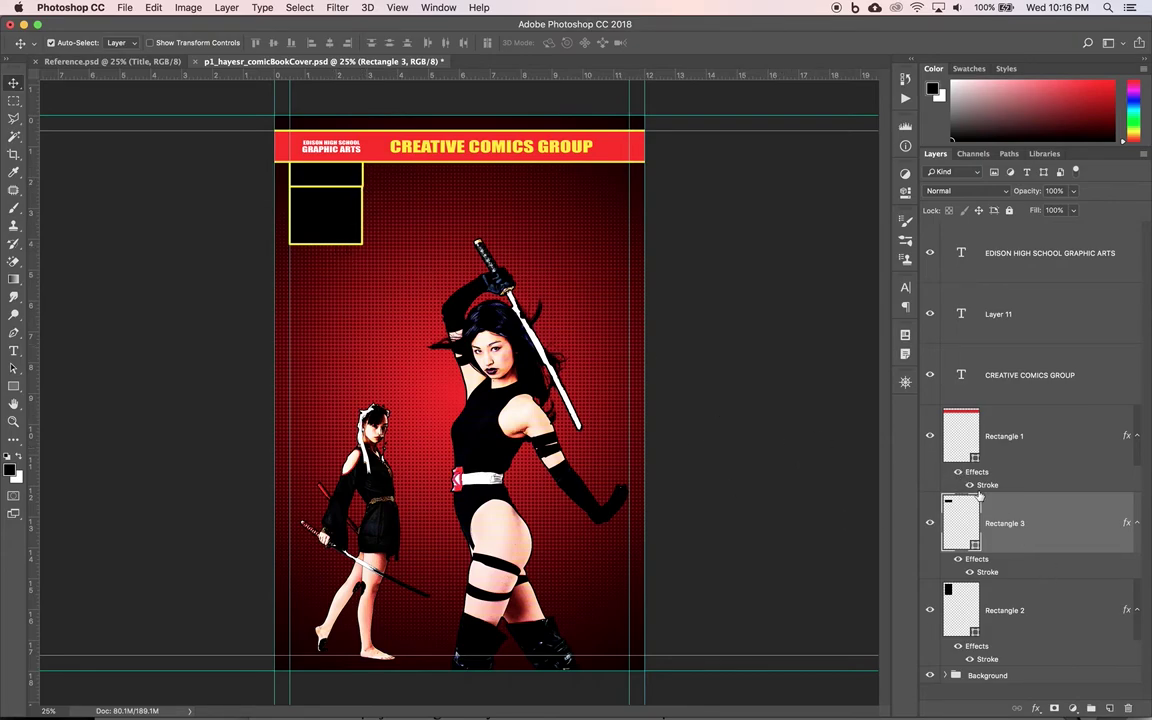
key("super+t")
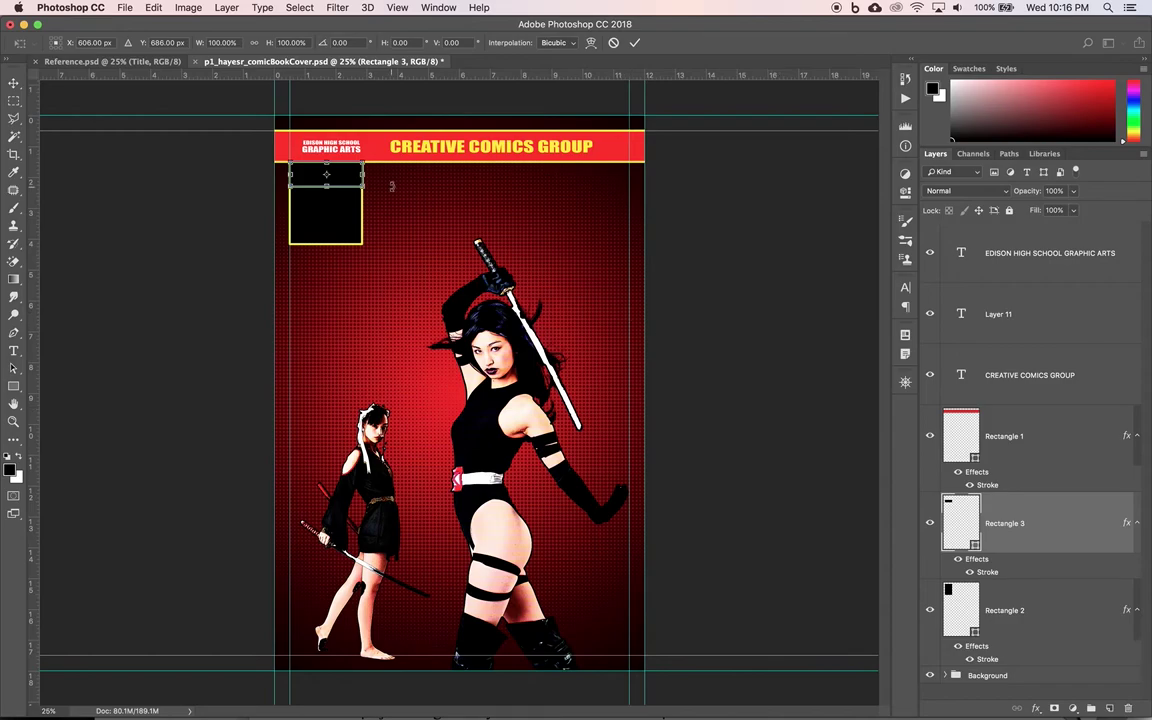
left_click_drag(363, 174, 363, 176)
key("Return")
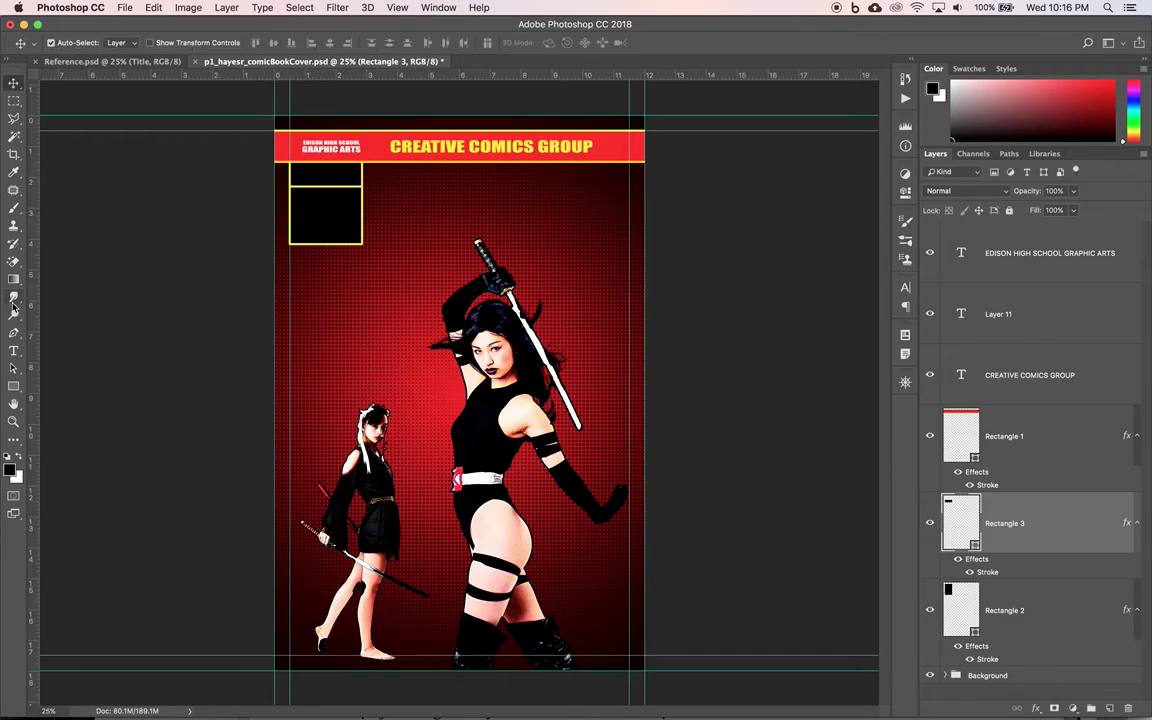
left_click(15, 352)
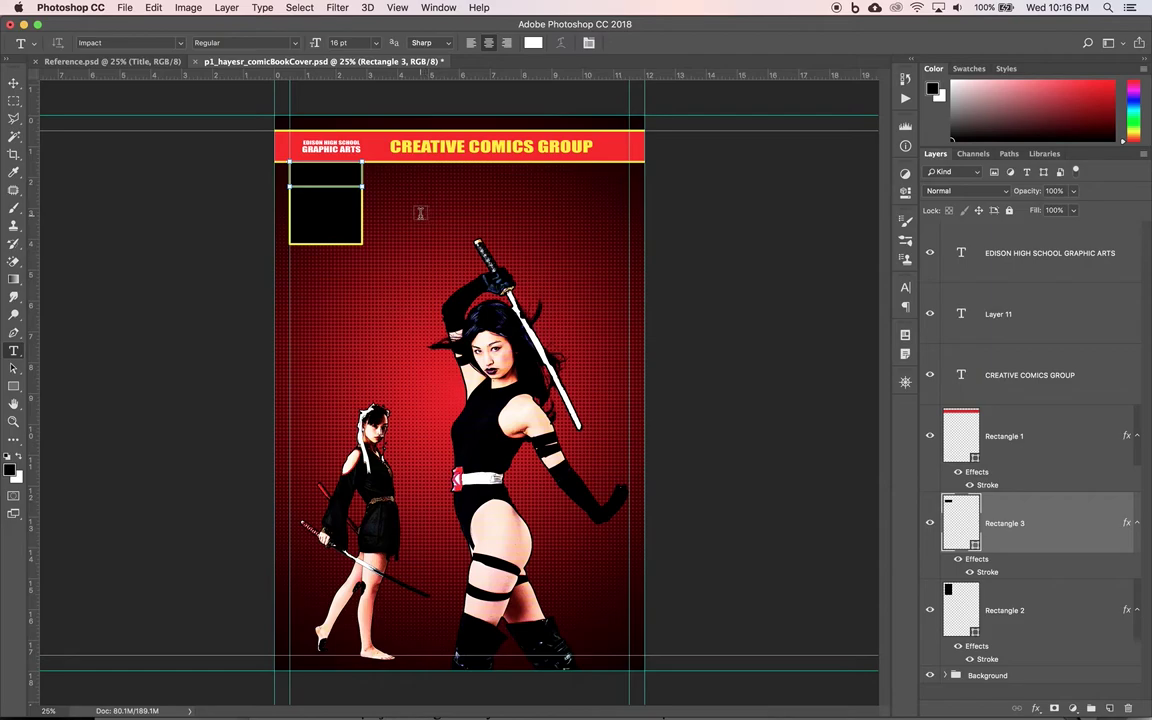
Step: Type '25¢' at 48 pt and move it into the slim top-left box
left_click(405, 224)
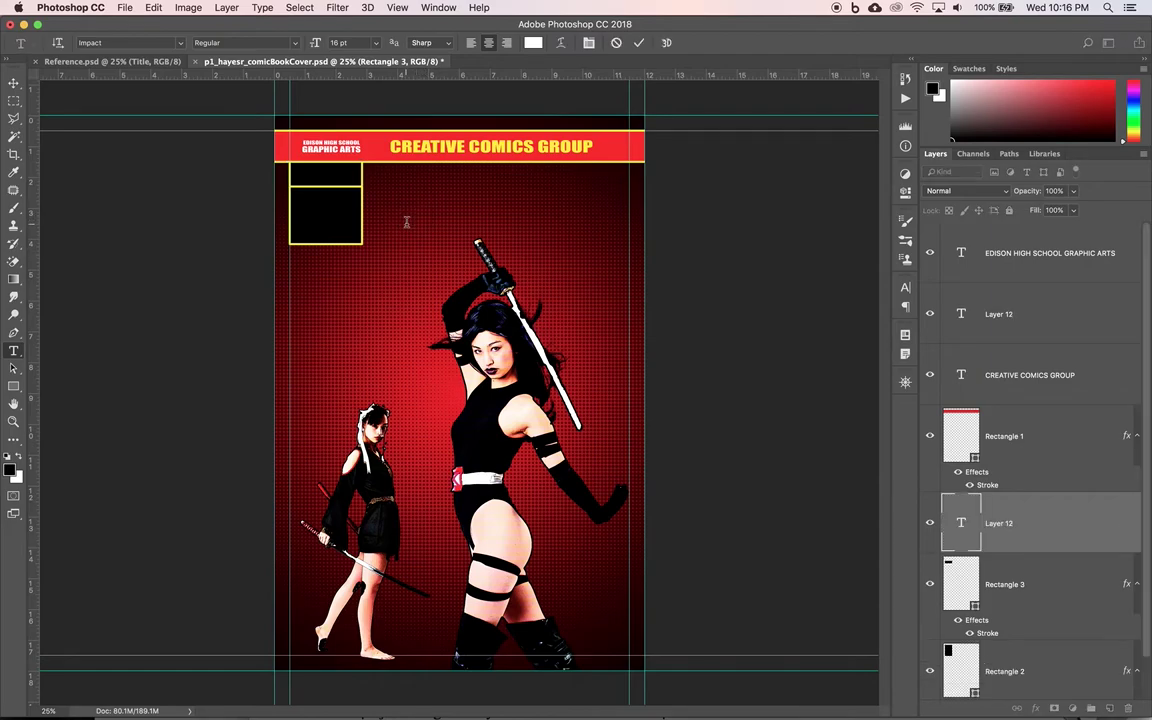
left_click(378, 45)
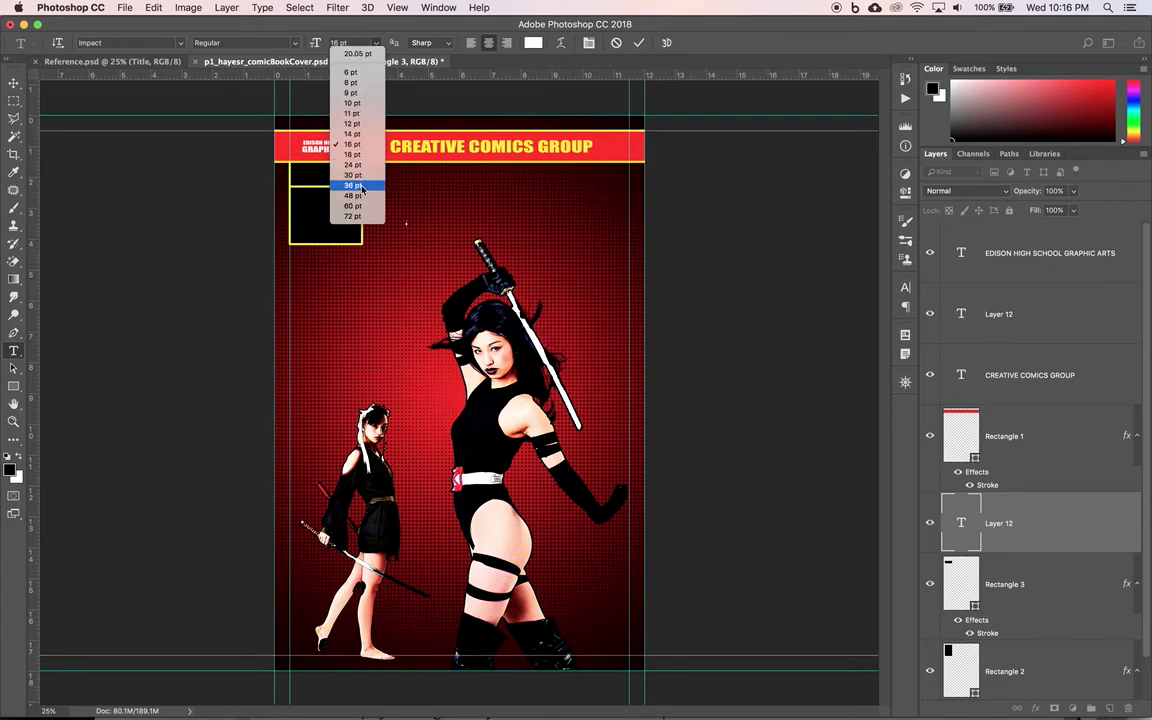
left_click(360, 195)
type("25")
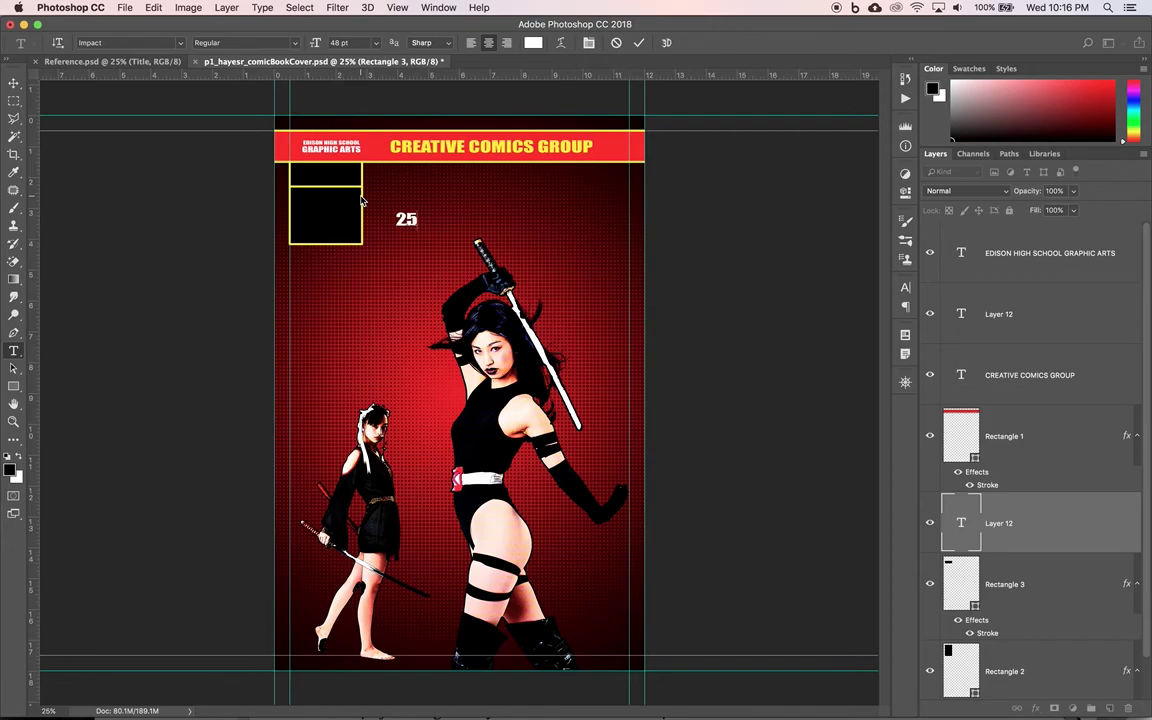
type("¢")
left_click(14, 83)
left_click(408, 221)
left_click_drag(414, 226, 310, 177)
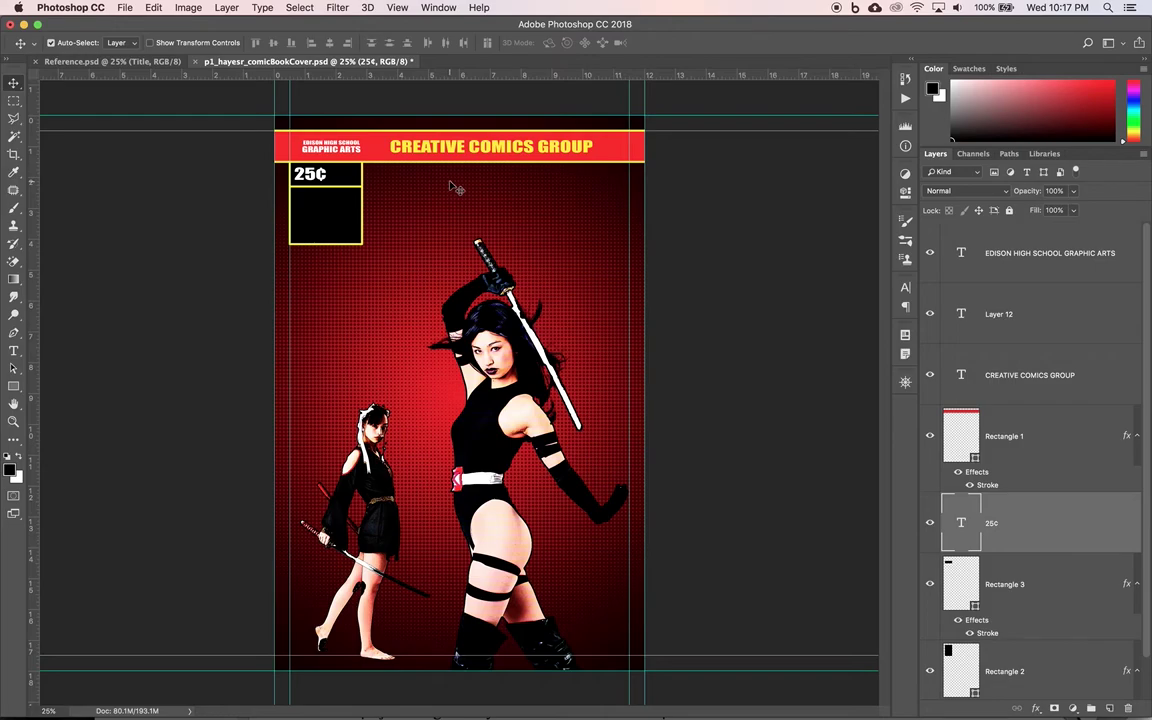
left_click(14, 354)
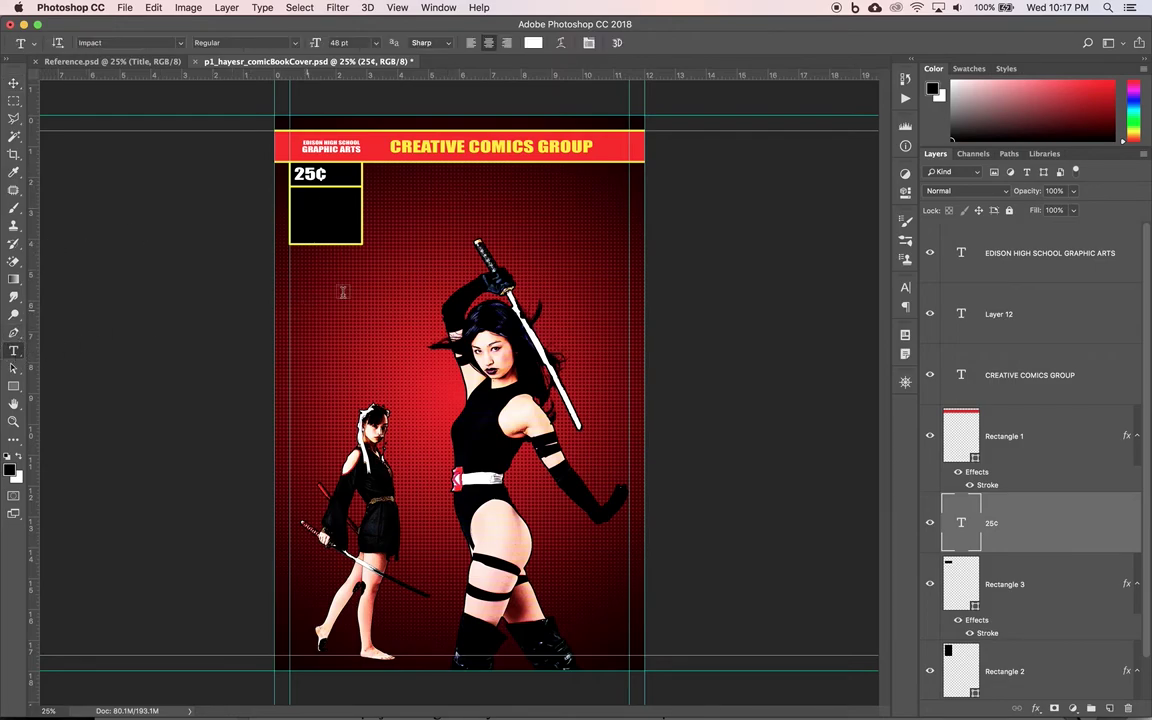
Step: Type a 36 pt '1 JAN' text label on the cover
left_click(416, 237)
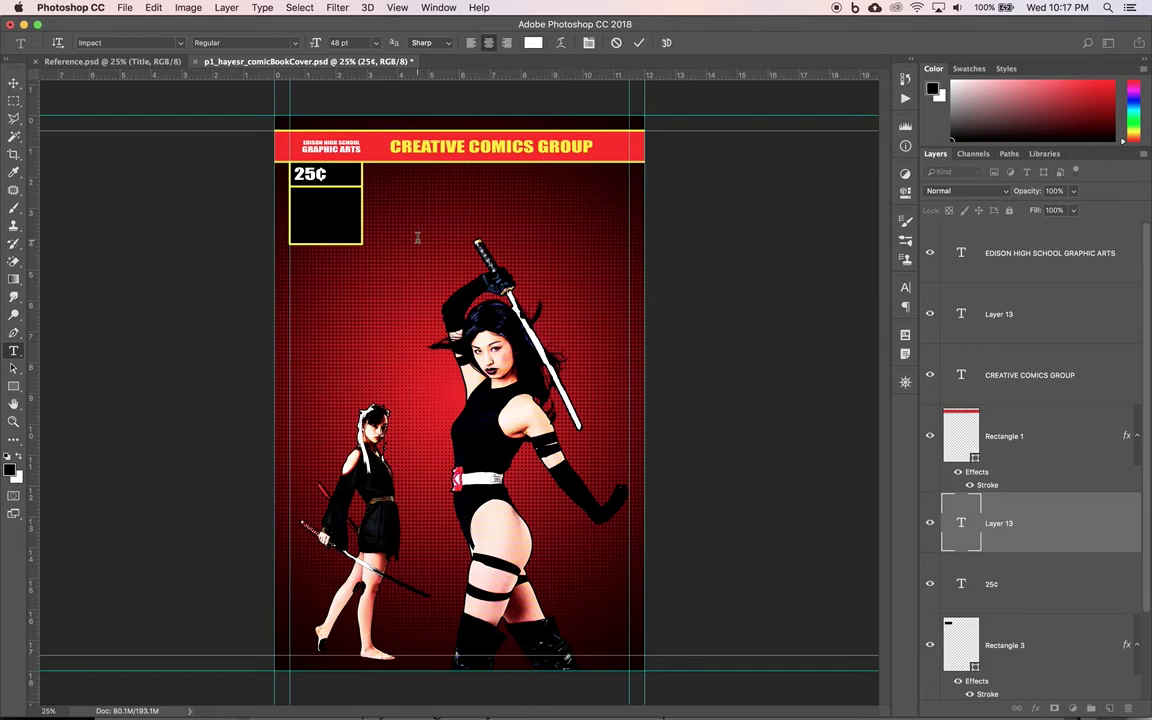
left_click(378, 44)
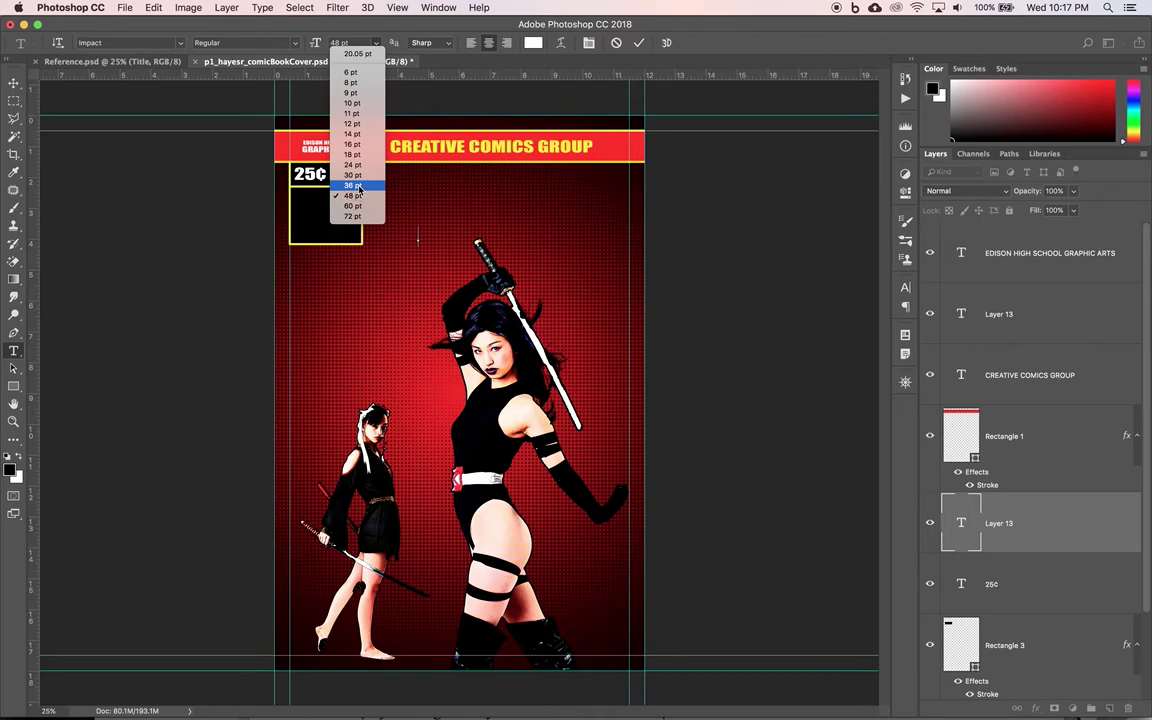
left_click(352, 186)
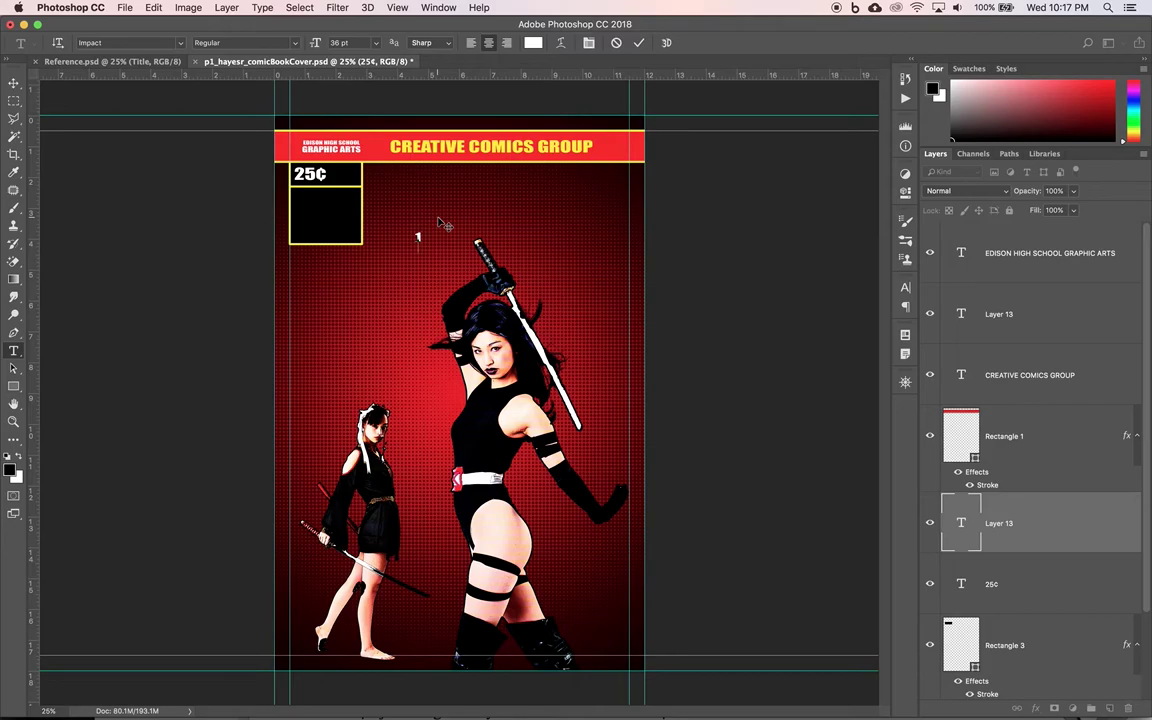
type("JAN")
left_click_drag(406, 236, 428, 250)
Step: Commit 1 JAN, place it beside the 25¢ price, and sketch a thin vertical divider
left_click(14, 83)
left_click(418, 248)
left_click_drag(421, 250, 354, 177)
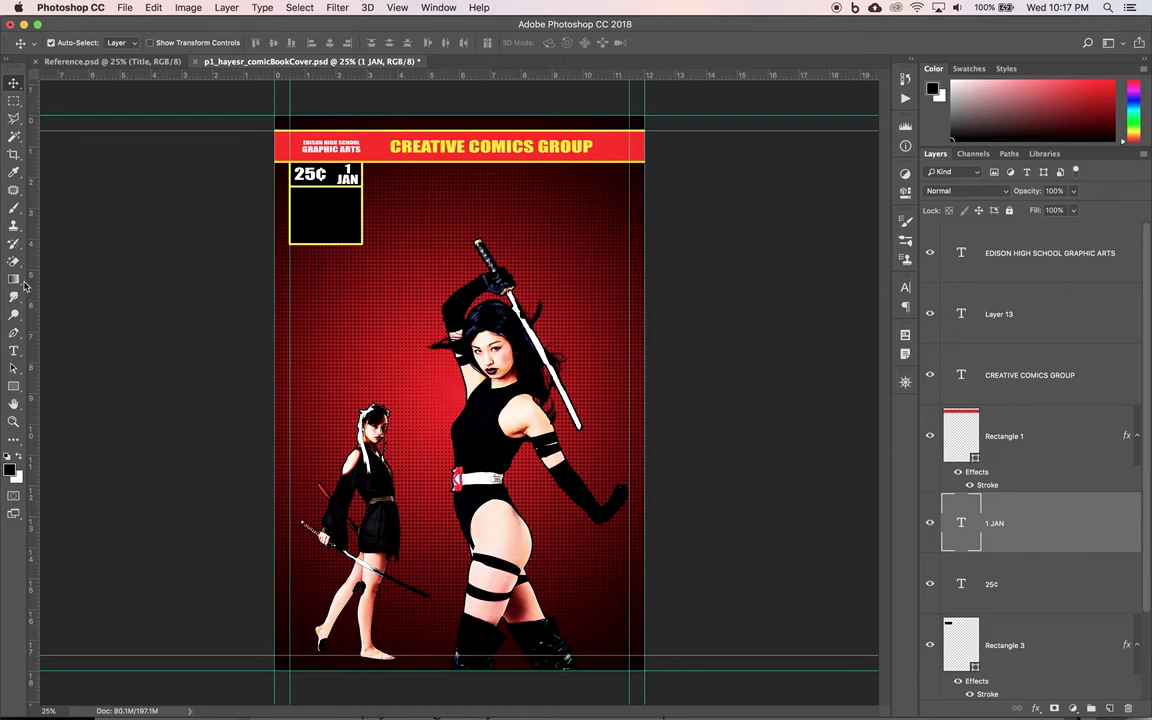
left_click(13, 385)
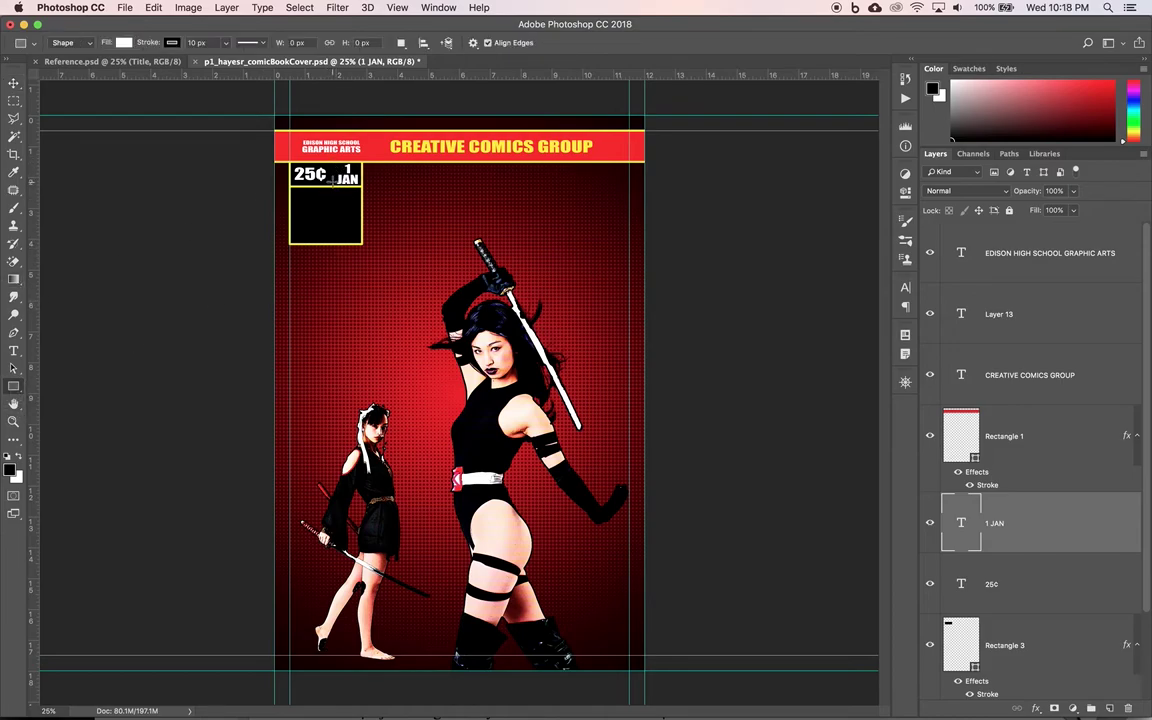
left_click_drag(332, 148, 334, 188)
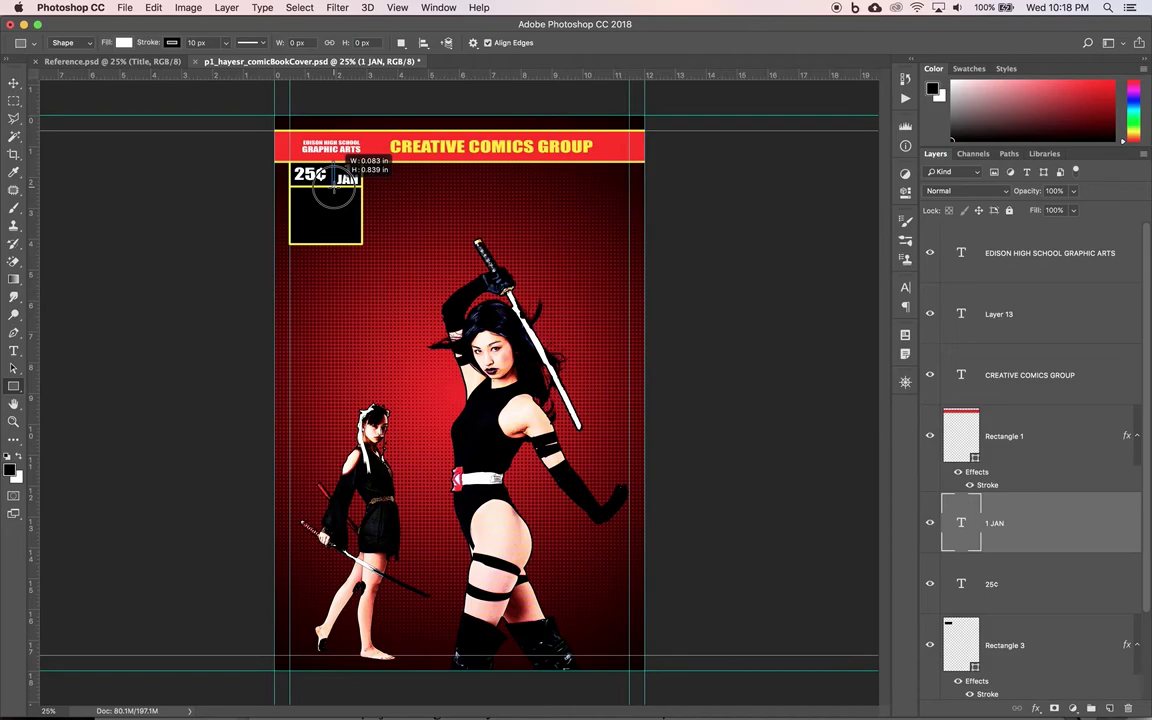
Step: Finish the thin divider rectangle with no stroke and a yellow fill, then deselect it
left_click_drag(334, 188, 334, 188)
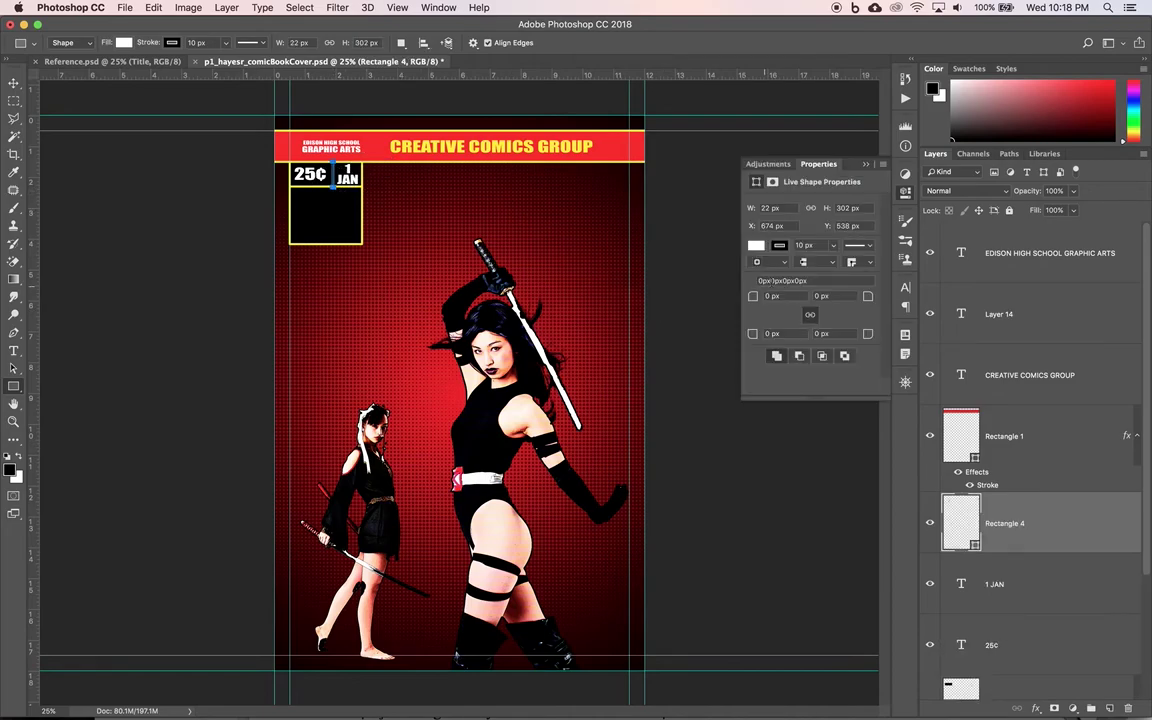
left_click(779, 245)
left_click(764, 271)
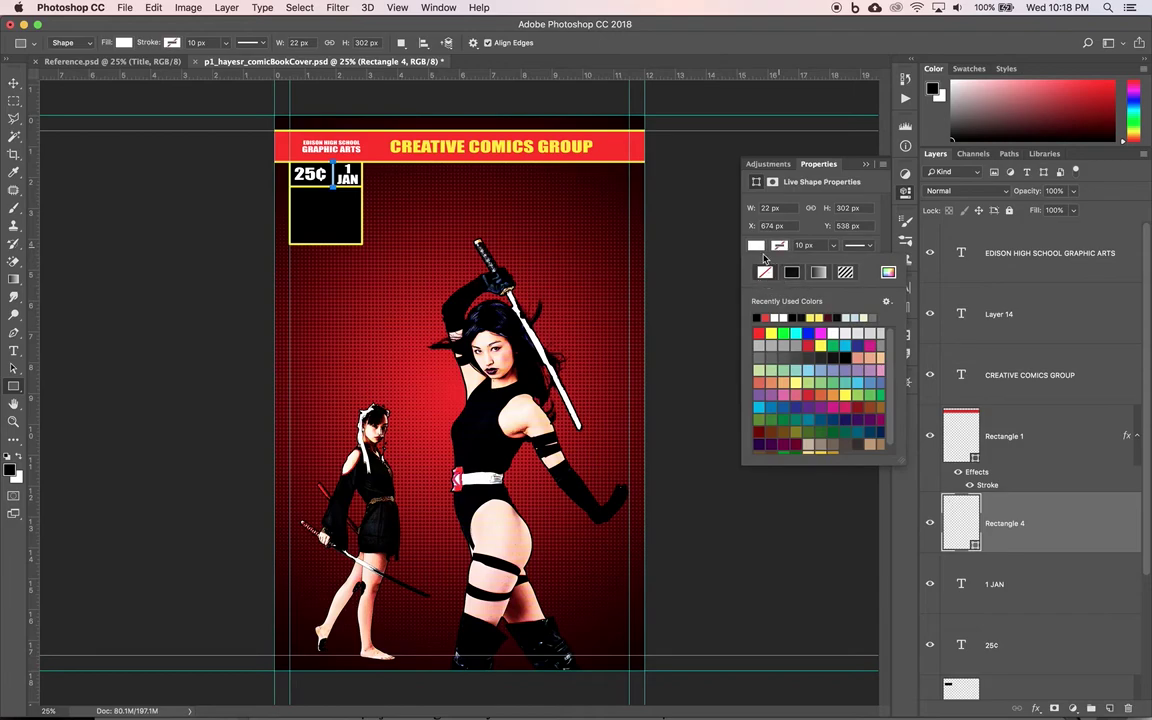
left_click(815, 317)
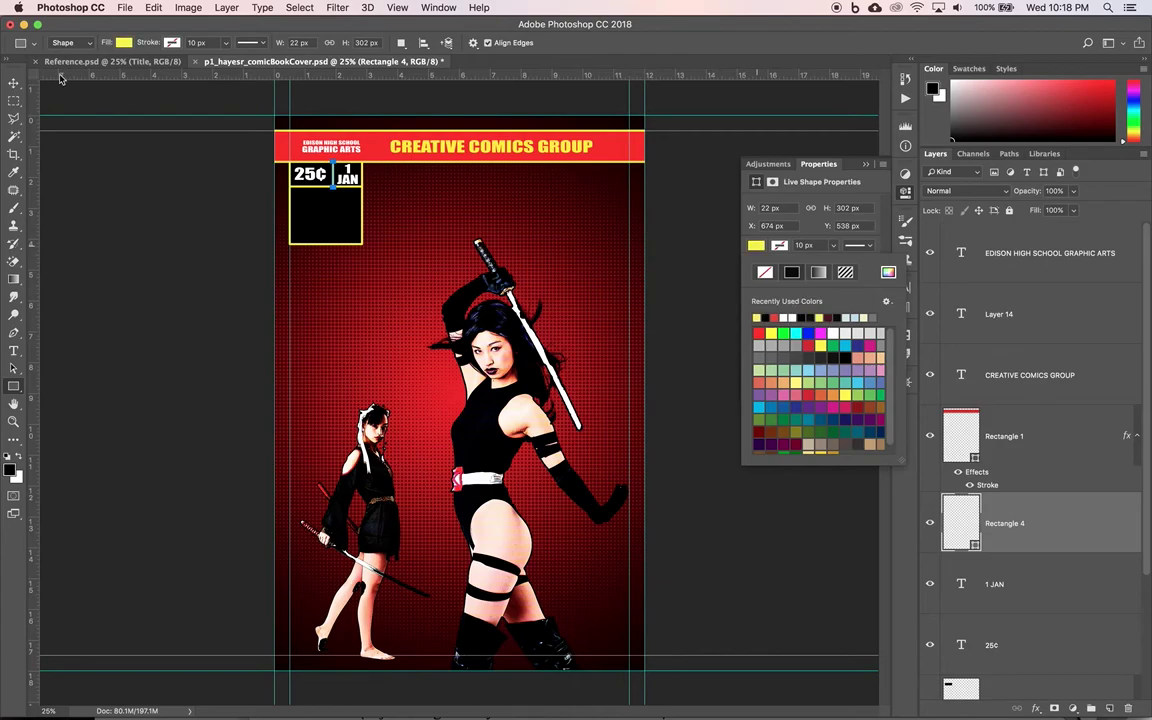
left_click(14, 84)
left_click(134, 232)
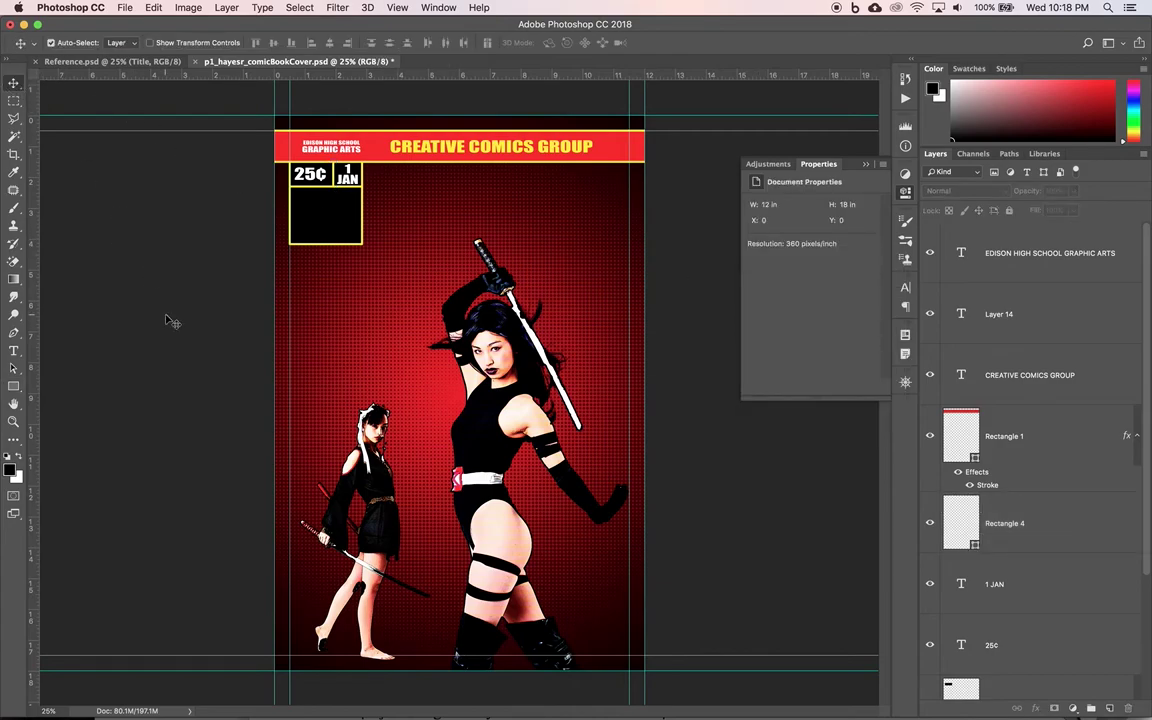
Step: Check the finished reference cover, then return to the comic cover document
left_click(134, 64)
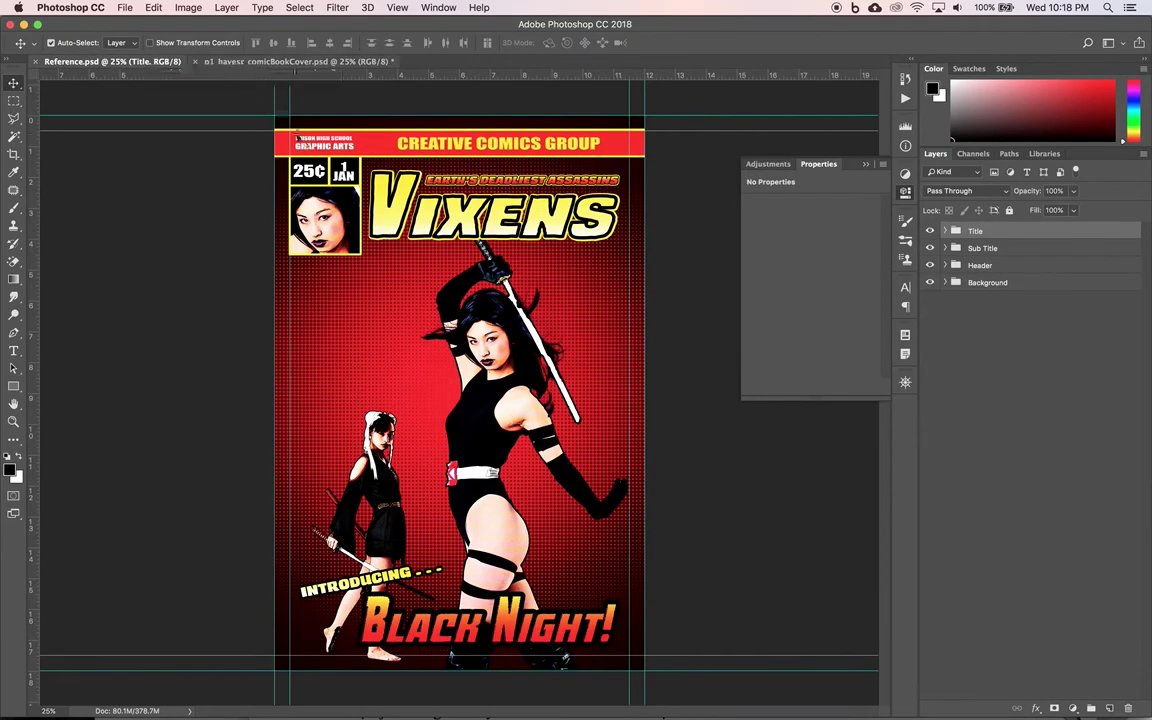
left_click(282, 62)
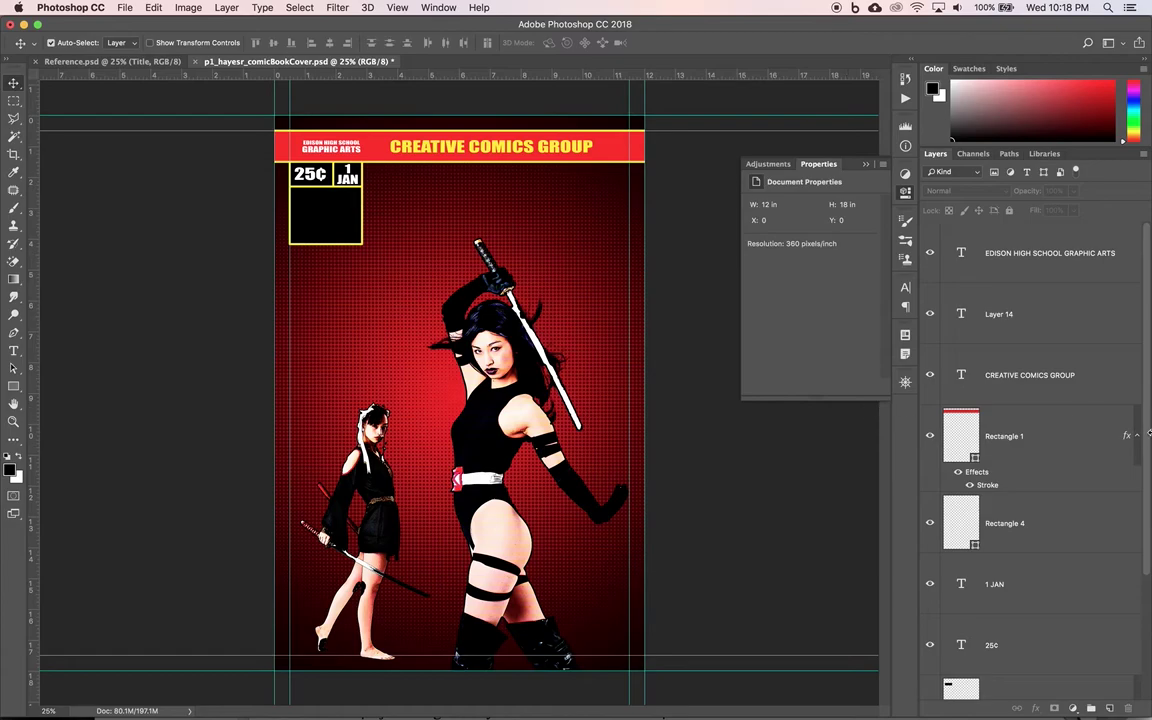
scroll(1125, 425, "down", 3)
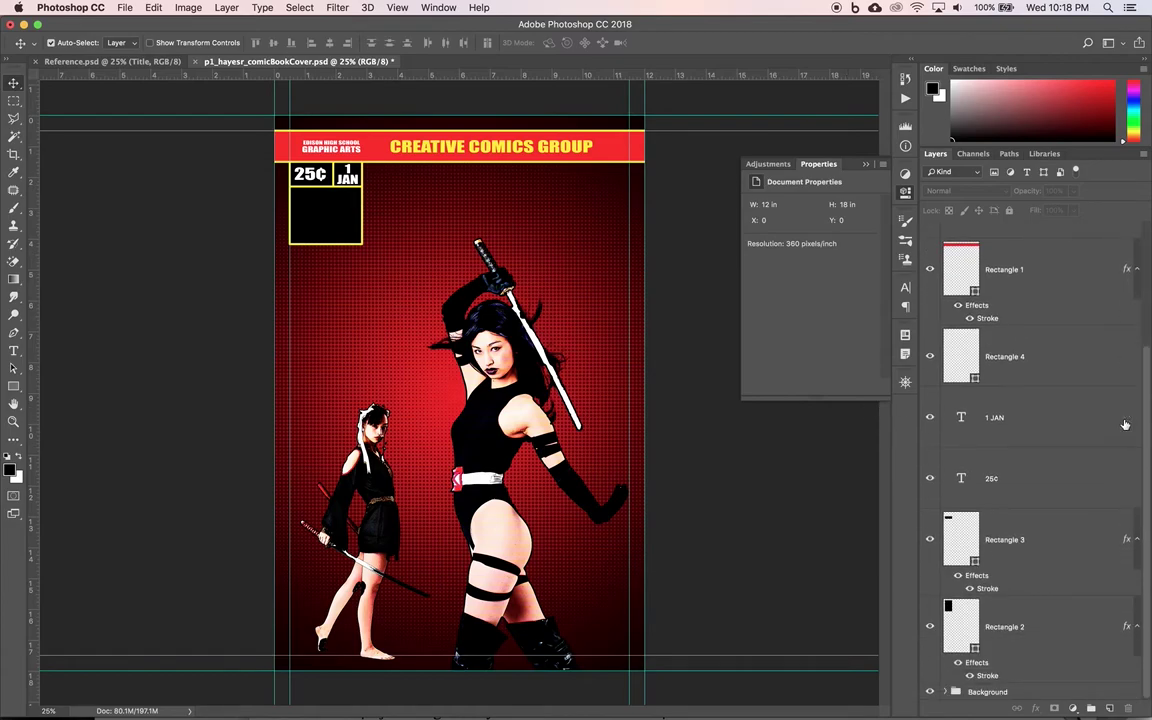
Step: Duplicate the Black Night layer from the Background group and stack the copy above Rectangle 2
left_click(947, 691)
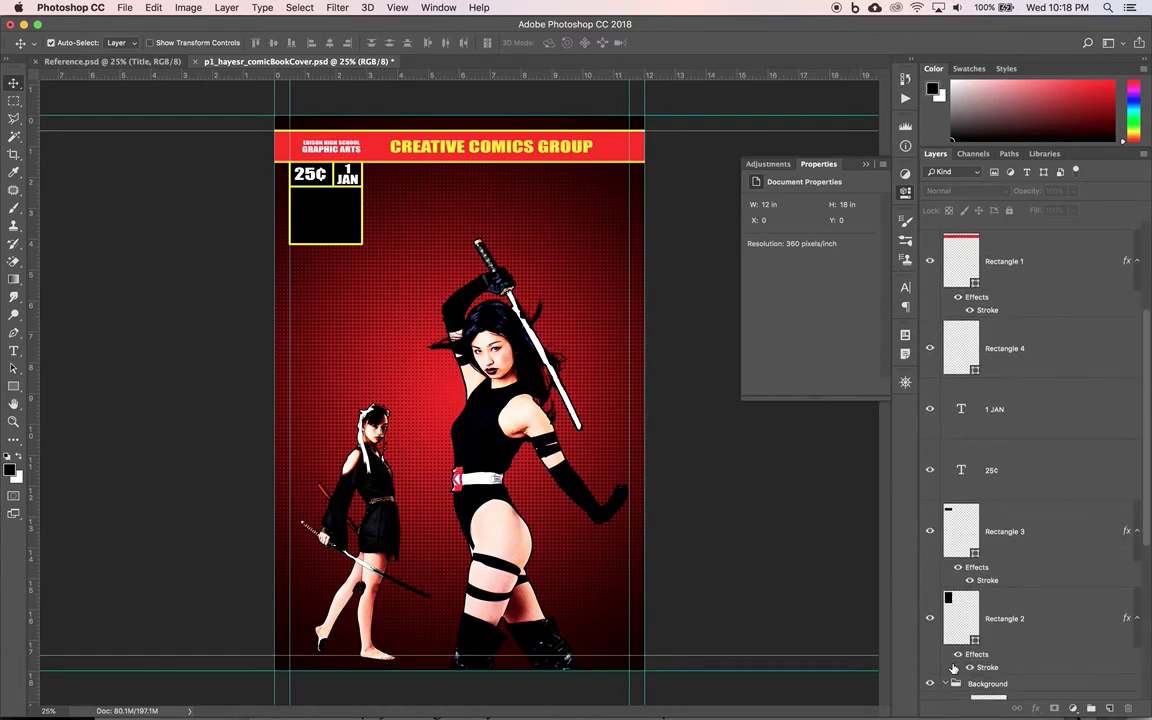
scroll(1040, 500, "down", 5)
left_click(1047, 485)
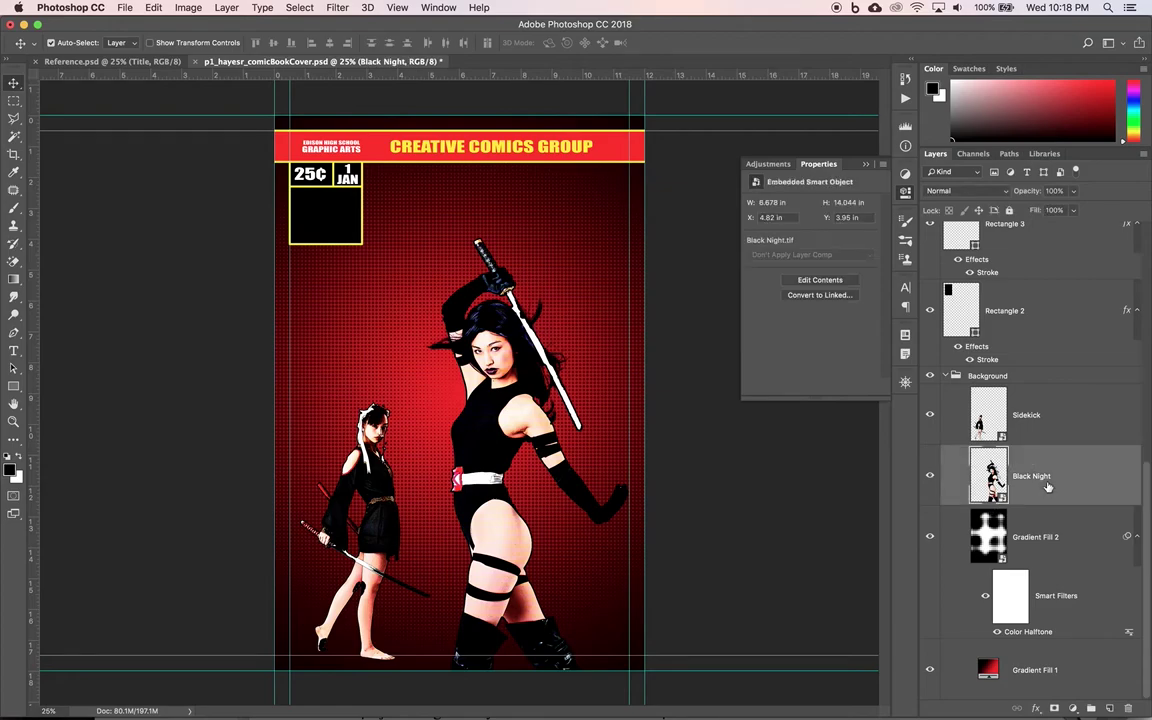
left_click_drag(1047, 485, 1110, 712)
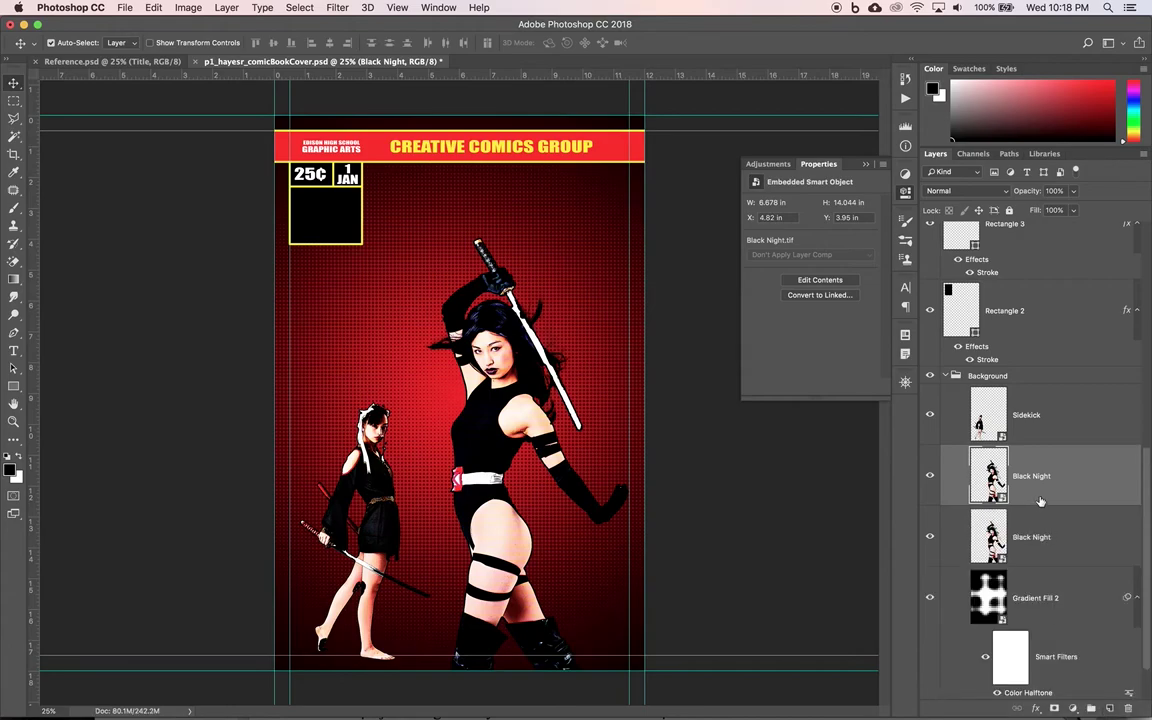
left_click_drag(1038, 494, 910, 362)
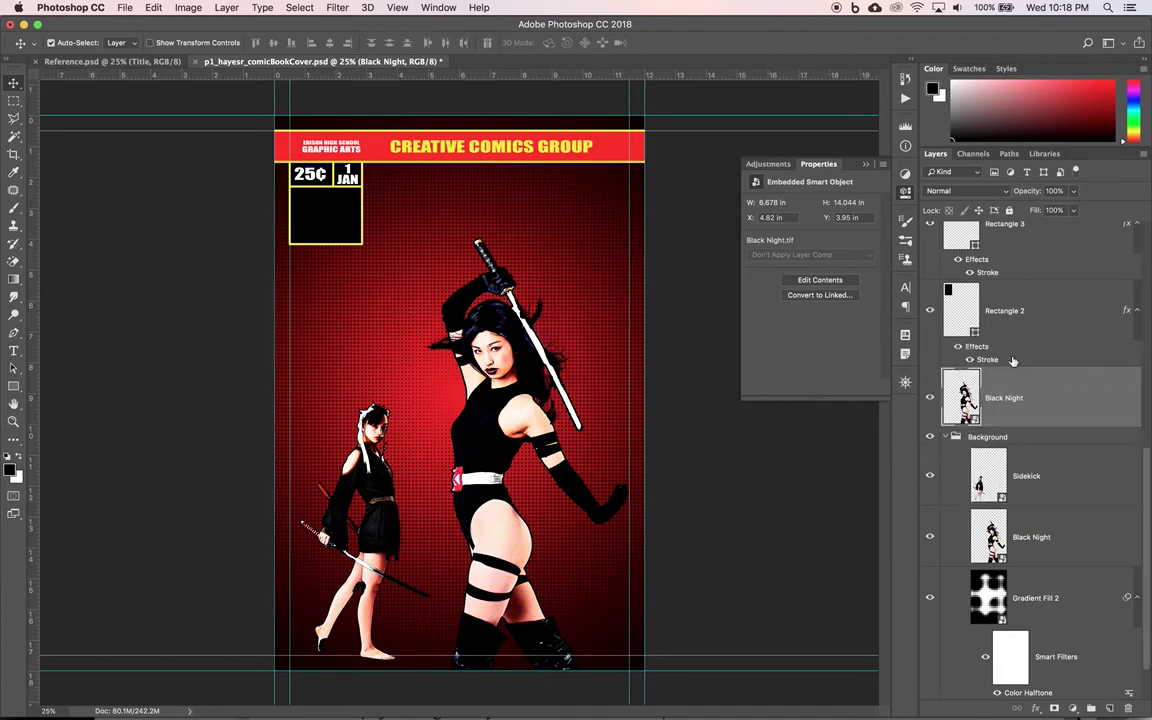
left_click(946, 438)
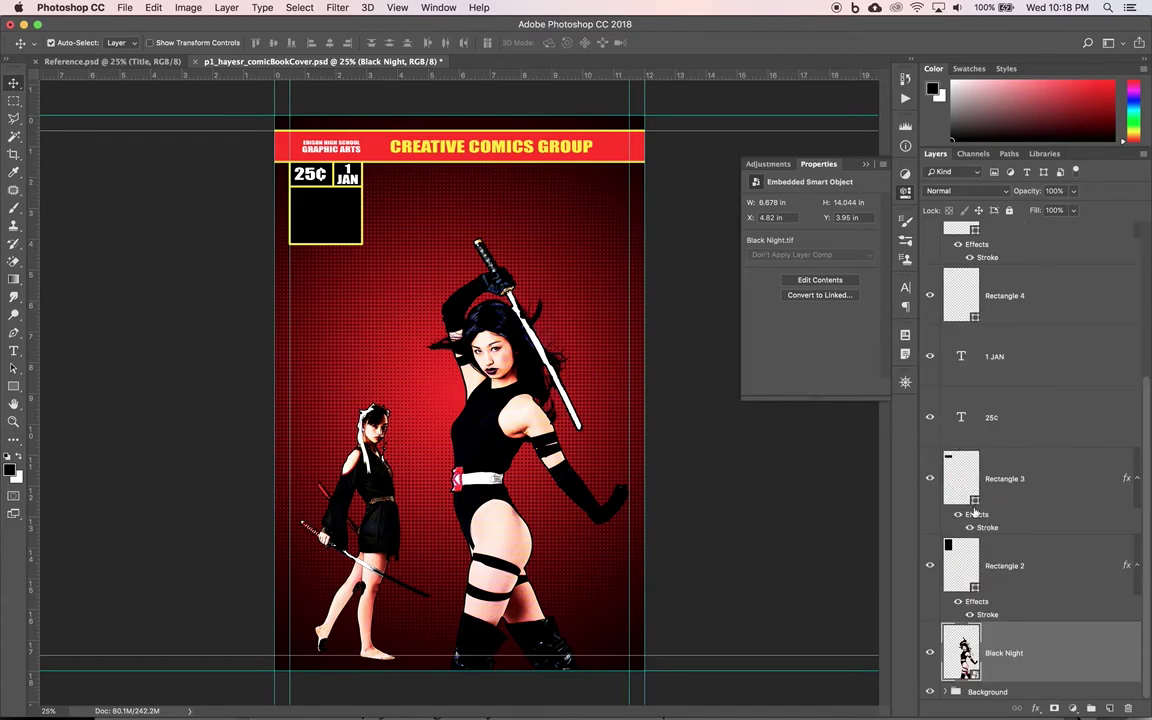
left_click_drag(1015, 651, 997, 565)
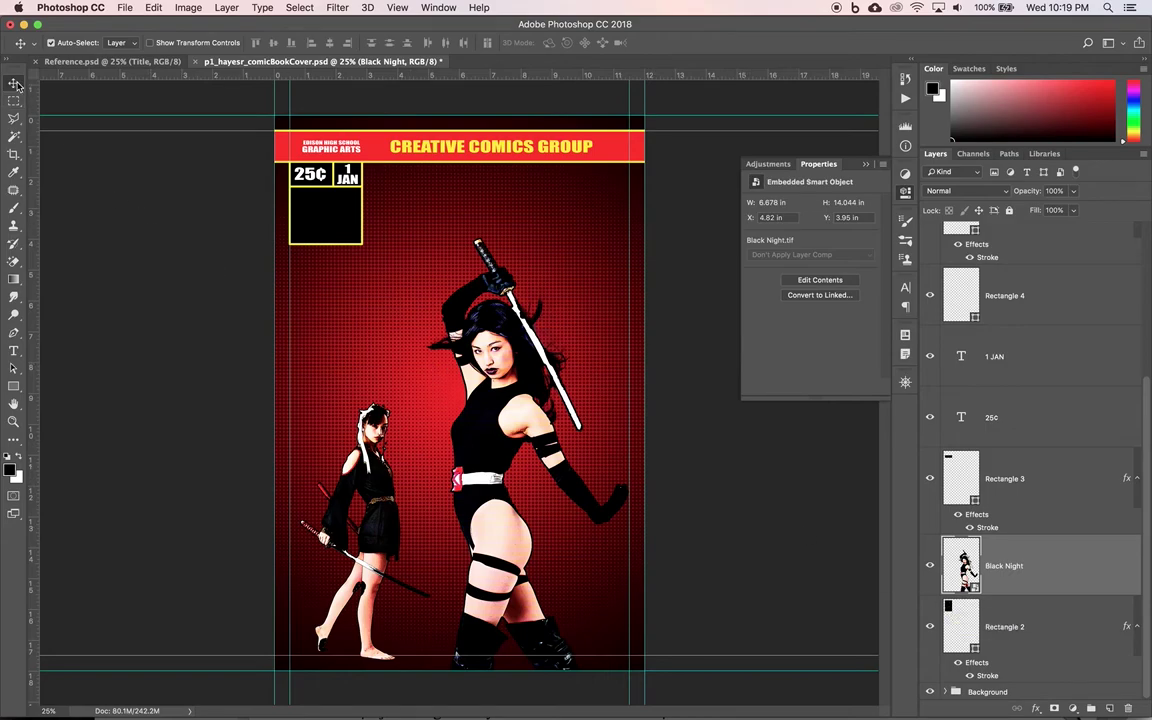
Step: Move the Black Night copy over the portrait box and clip it into Rectangle 2
left_click_drag(456, 389, 335, 297)
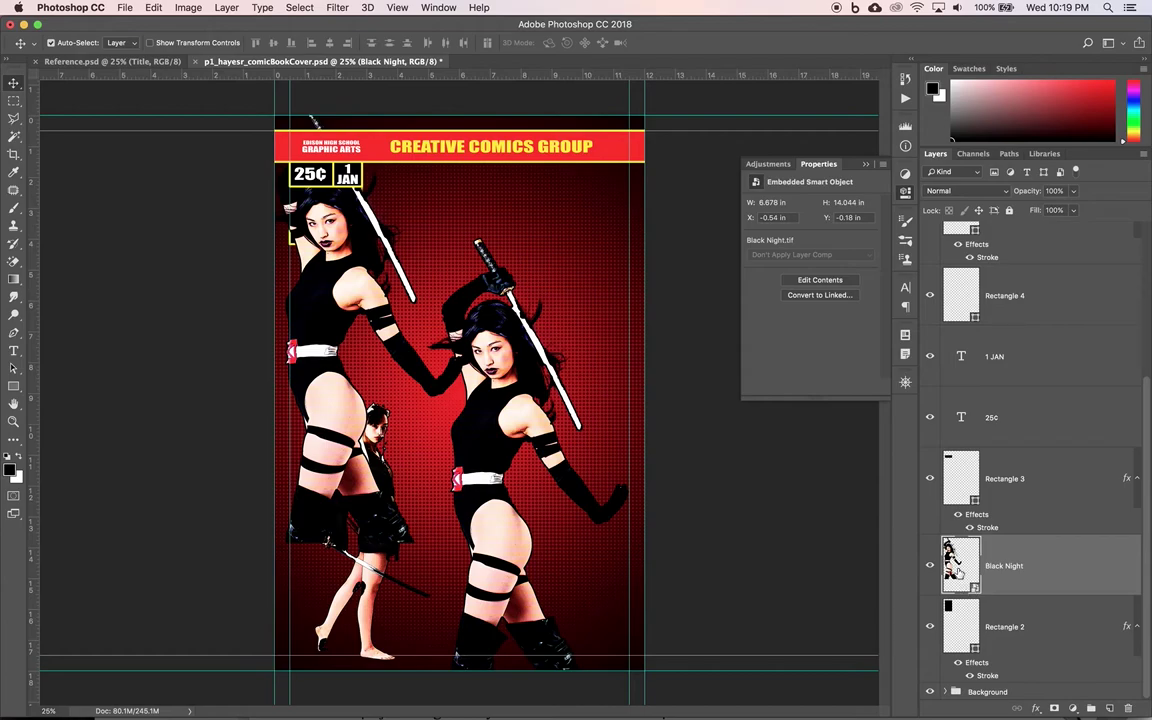
left_click_drag(953, 608, 958, 591)
left_click(958, 598, "alt")
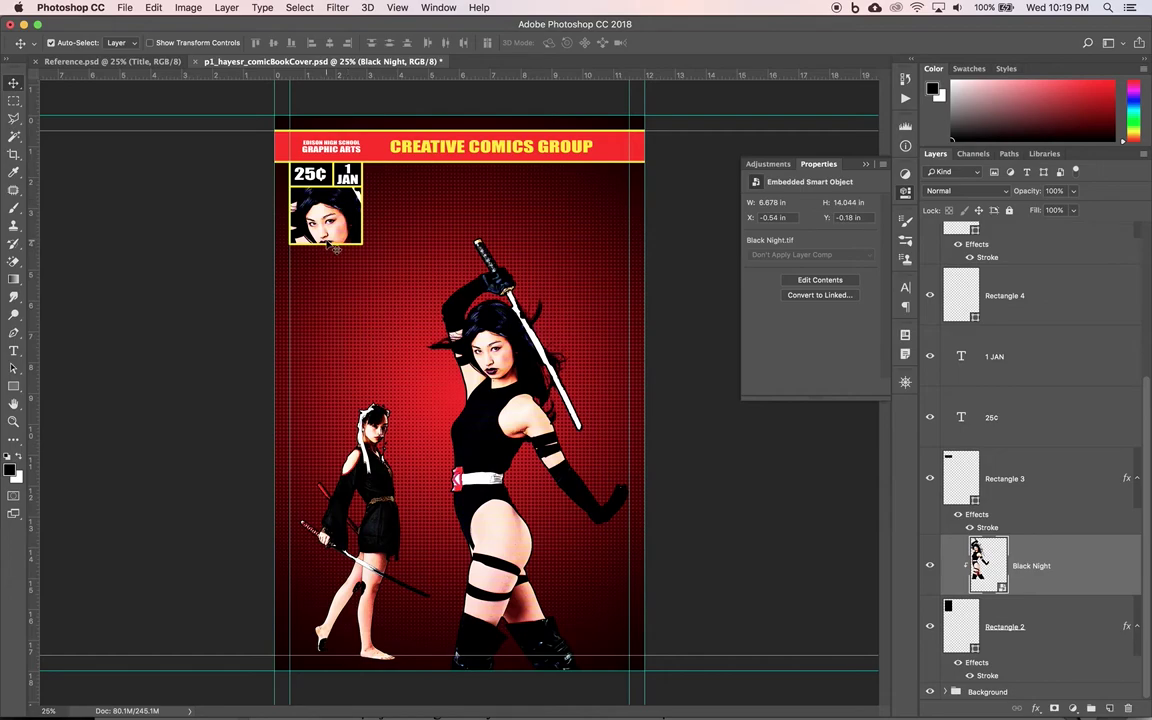
Step: Compare against Reference.psd, then select the Rectangle 2 portrait box layer
left_click(121, 63)
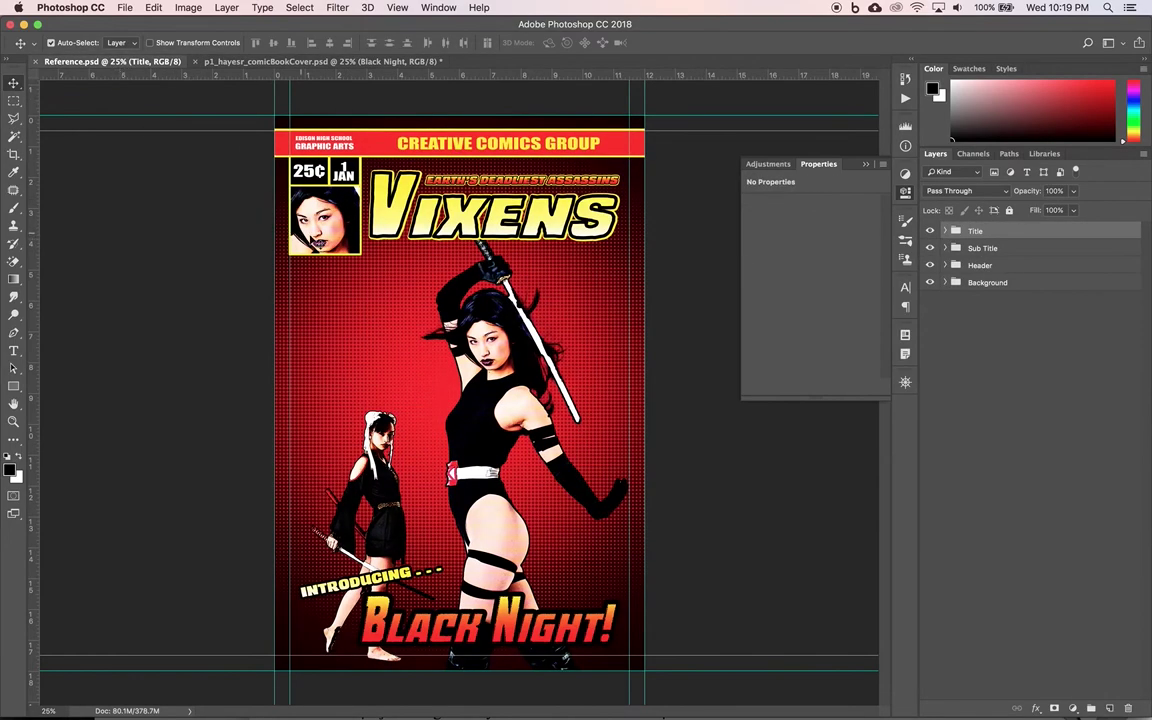
left_click(253, 63)
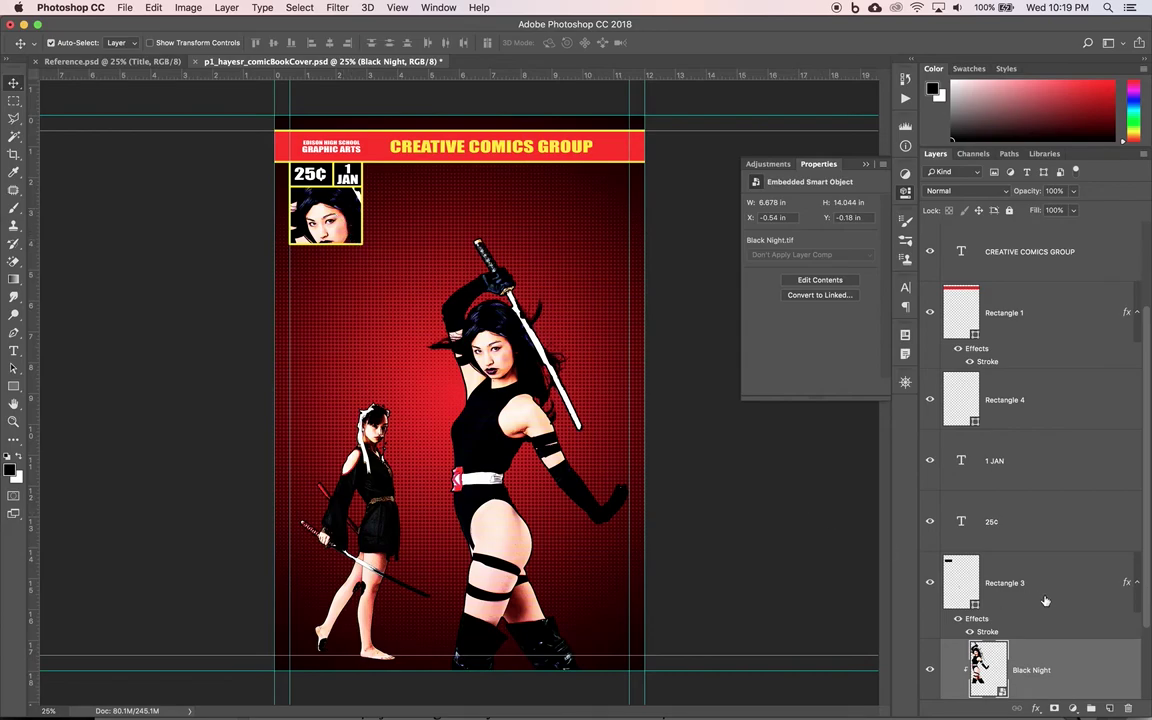
scroll(942, 541, "down", 2)
left_click(1005, 628)
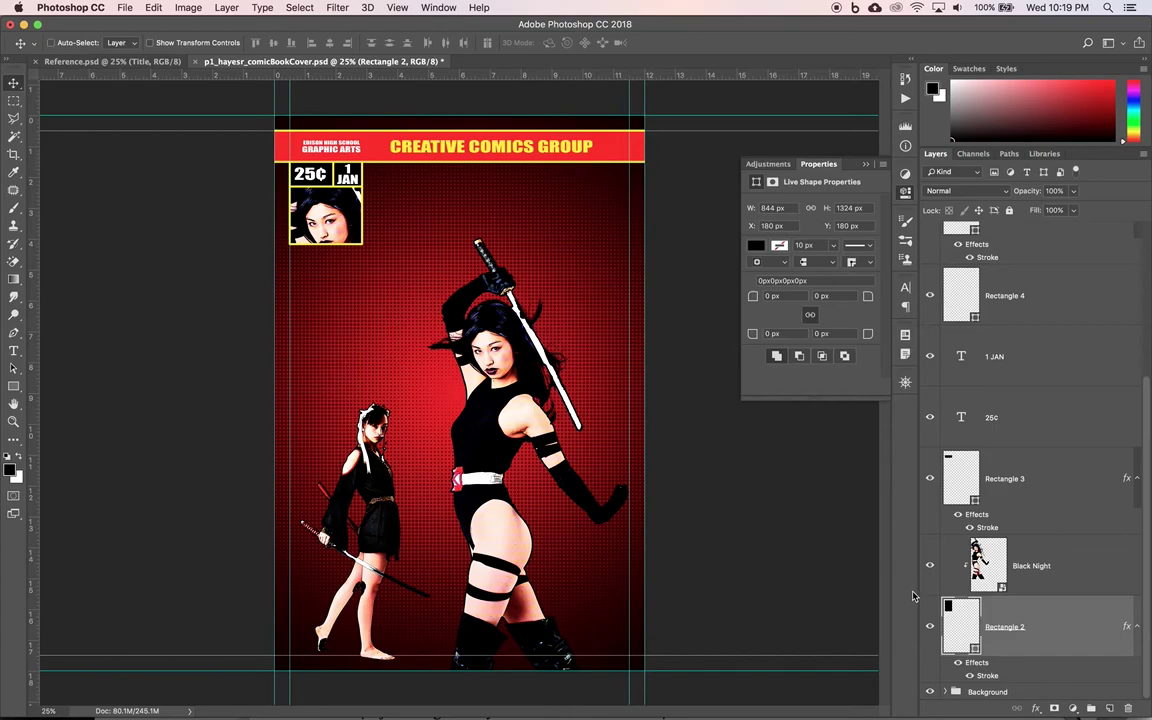
Step: Stretch the portrait box slightly taller with Free Transform, then view Reference.psd for comparison
key("ctrl+t")
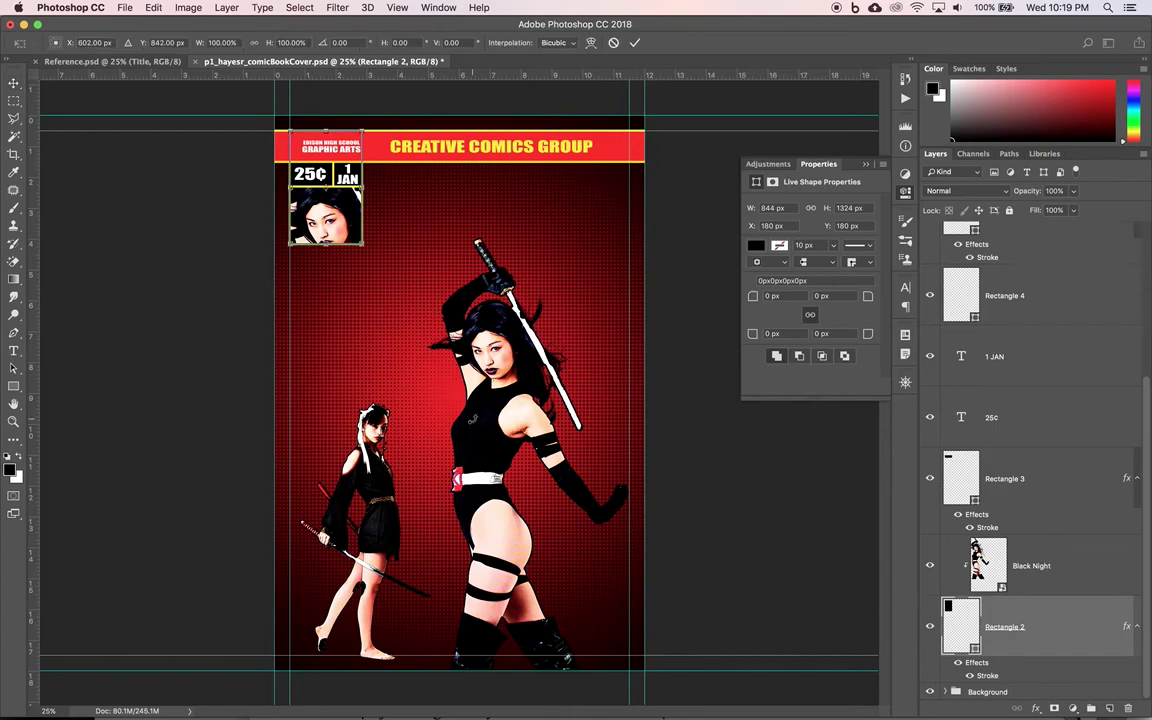
left_click_drag(326, 246, 326, 255)
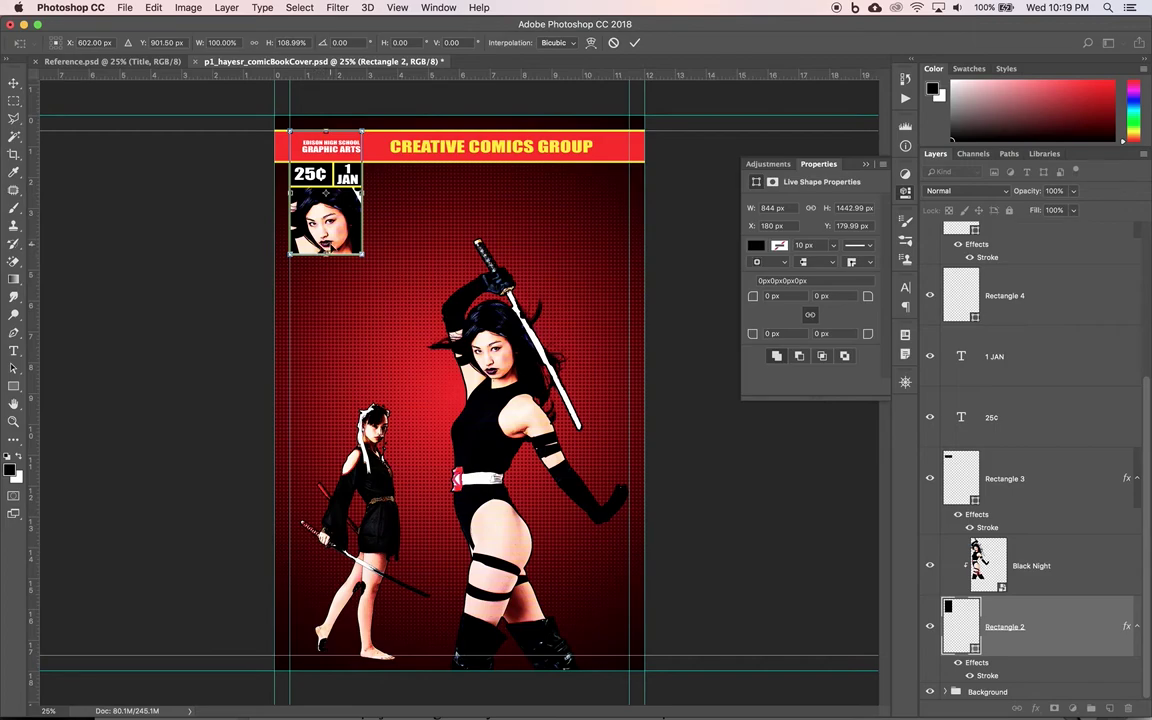
key("Return")
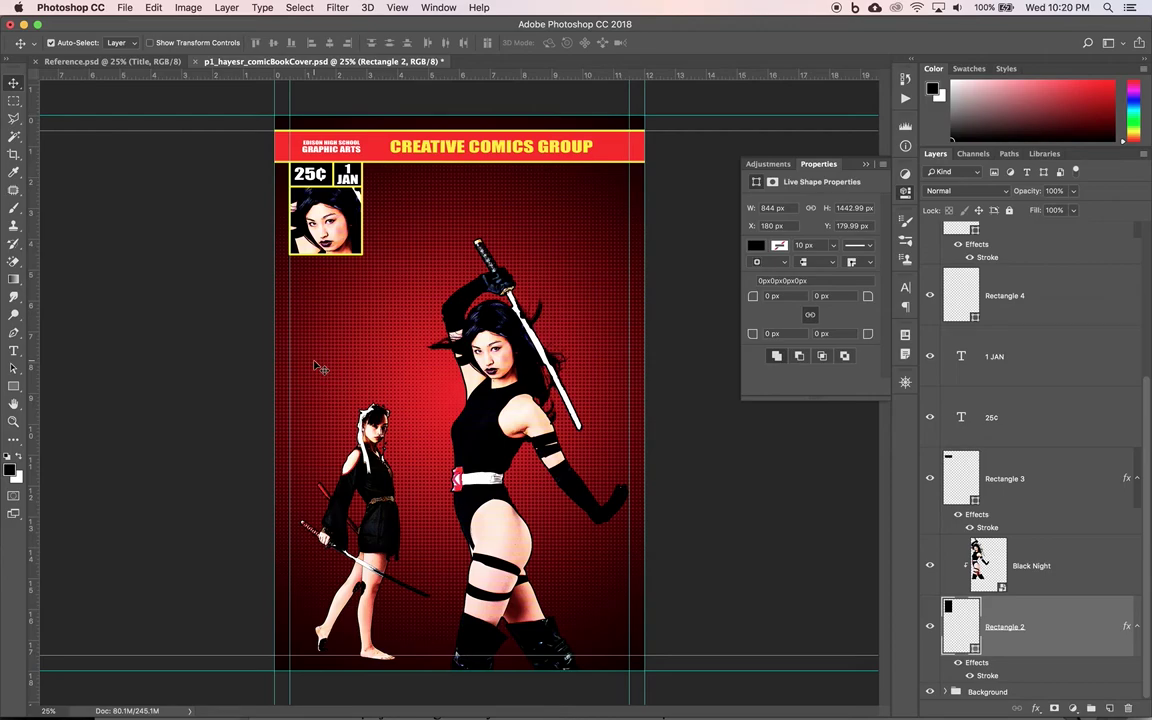
left_click(148, 63)
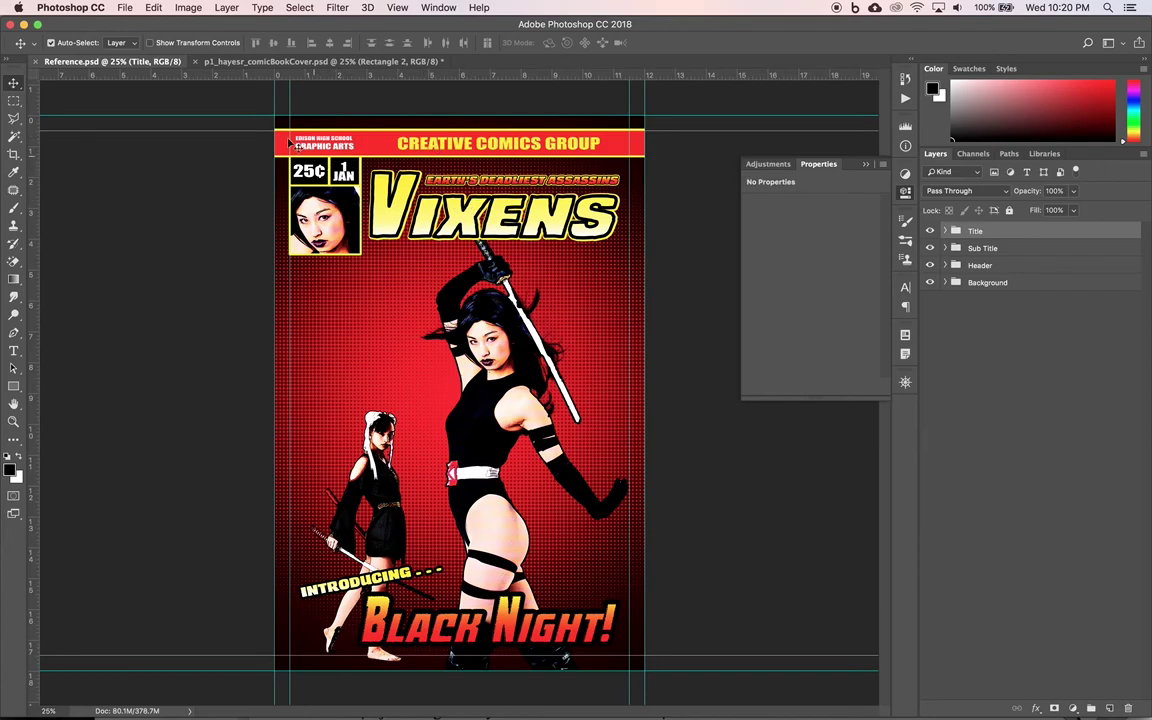
Step: Back on the cover, shorten the red banner Rectangle 1 from 364 px to 256 px tall
left_click(245, 62)
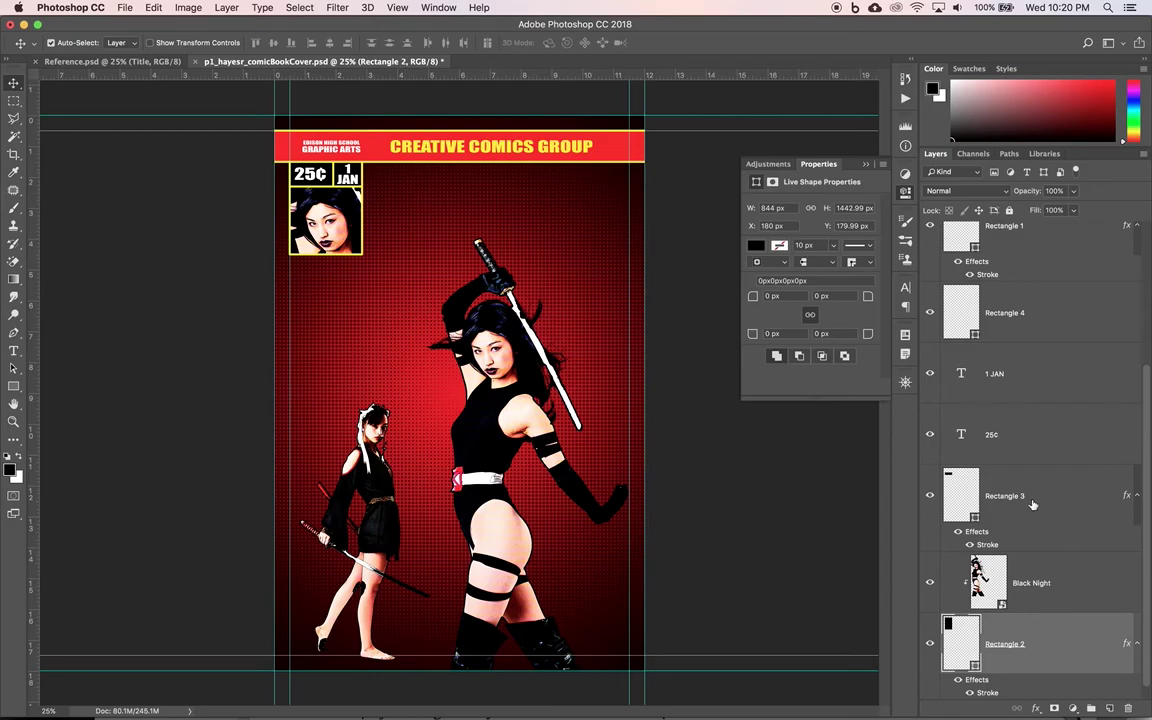
scroll(1030, 387, "up", 4)
left_click(1020, 436)
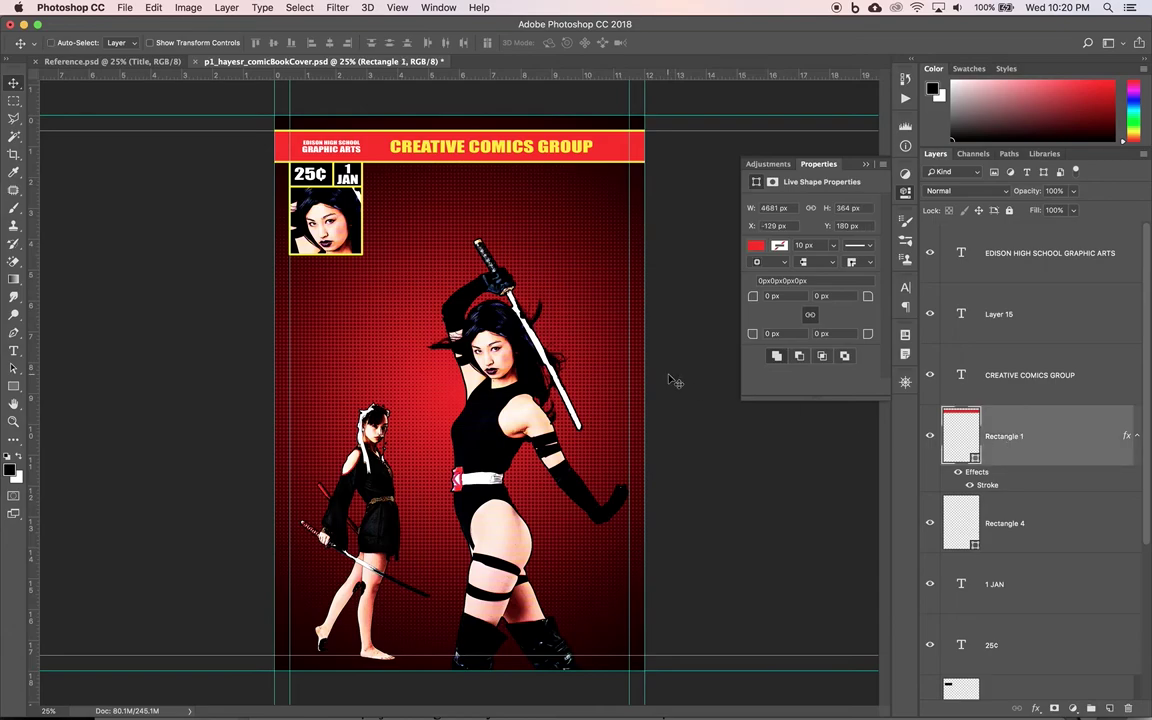
key("super+t")
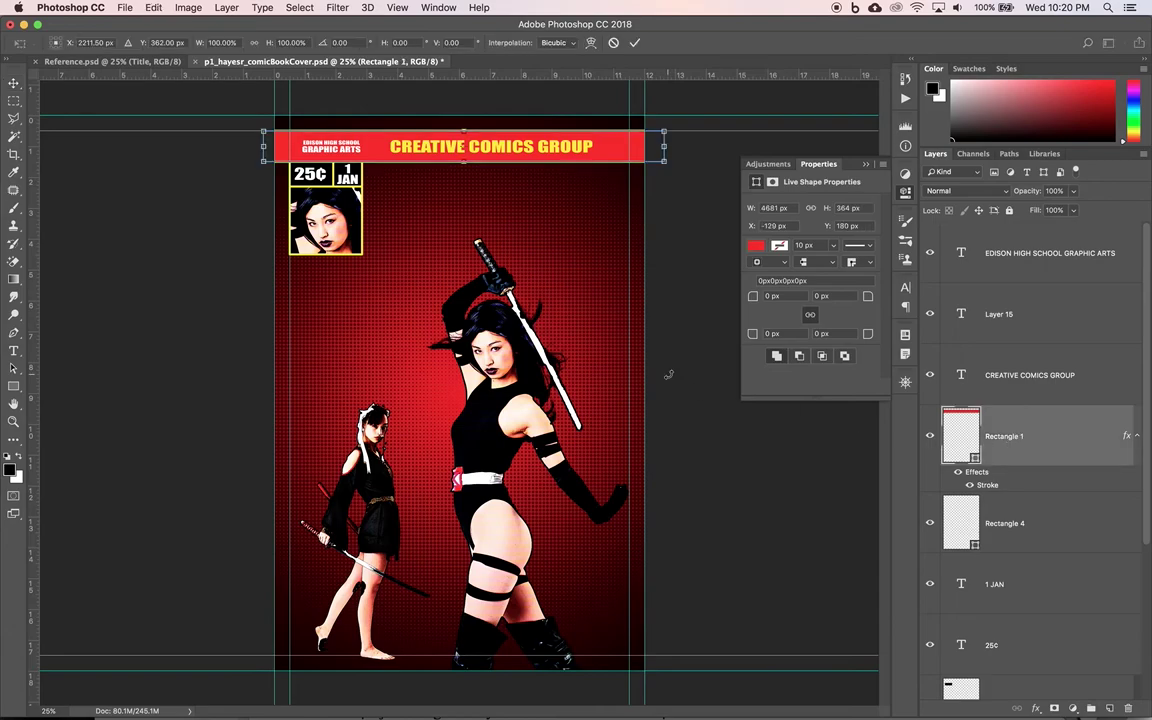
left_click(463, 161)
left_click_drag(463, 161, 463, 155)
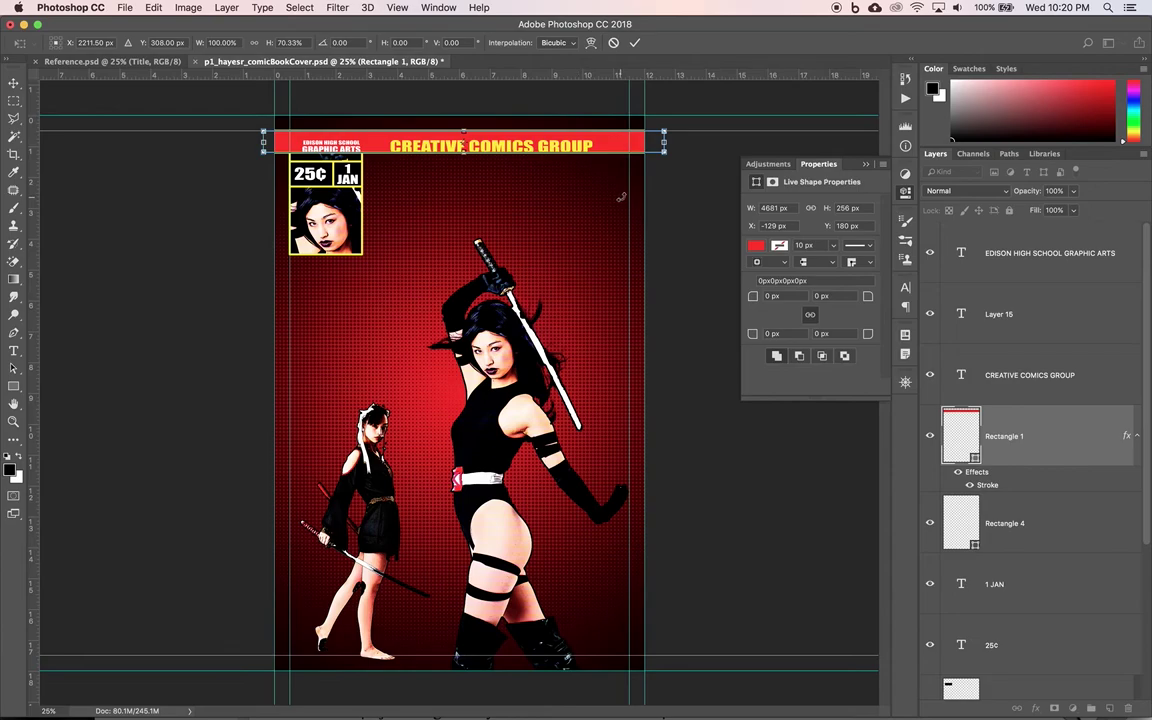
key("Return")
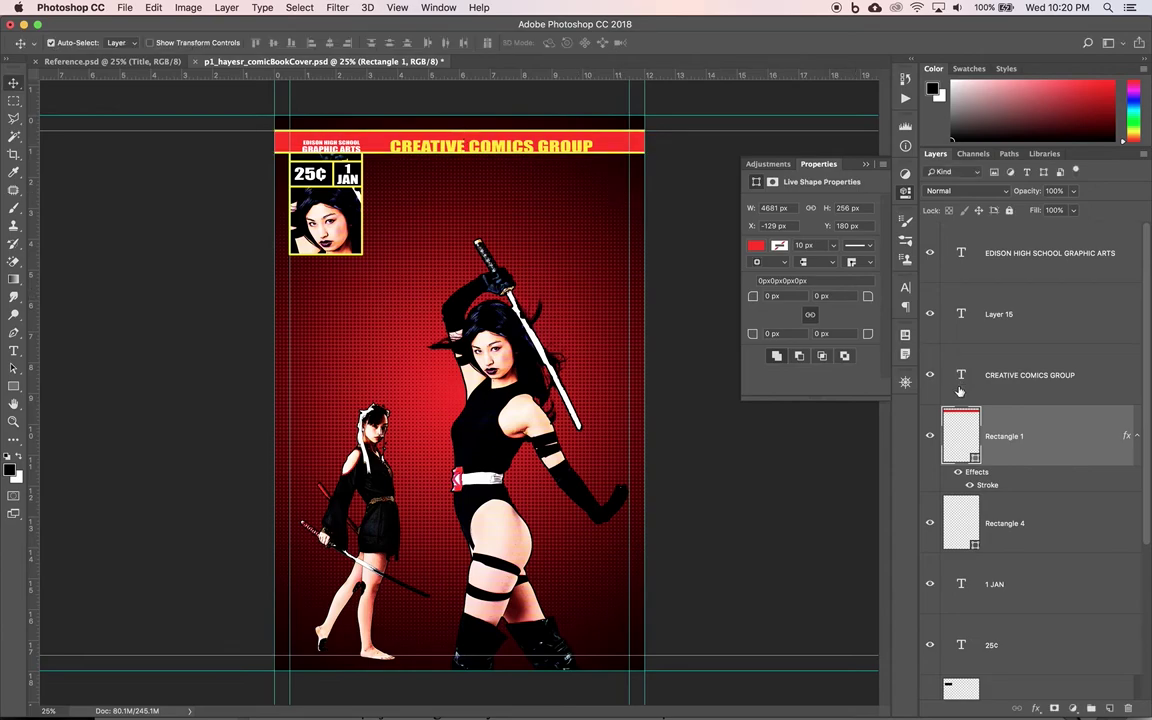
left_click(1008, 318)
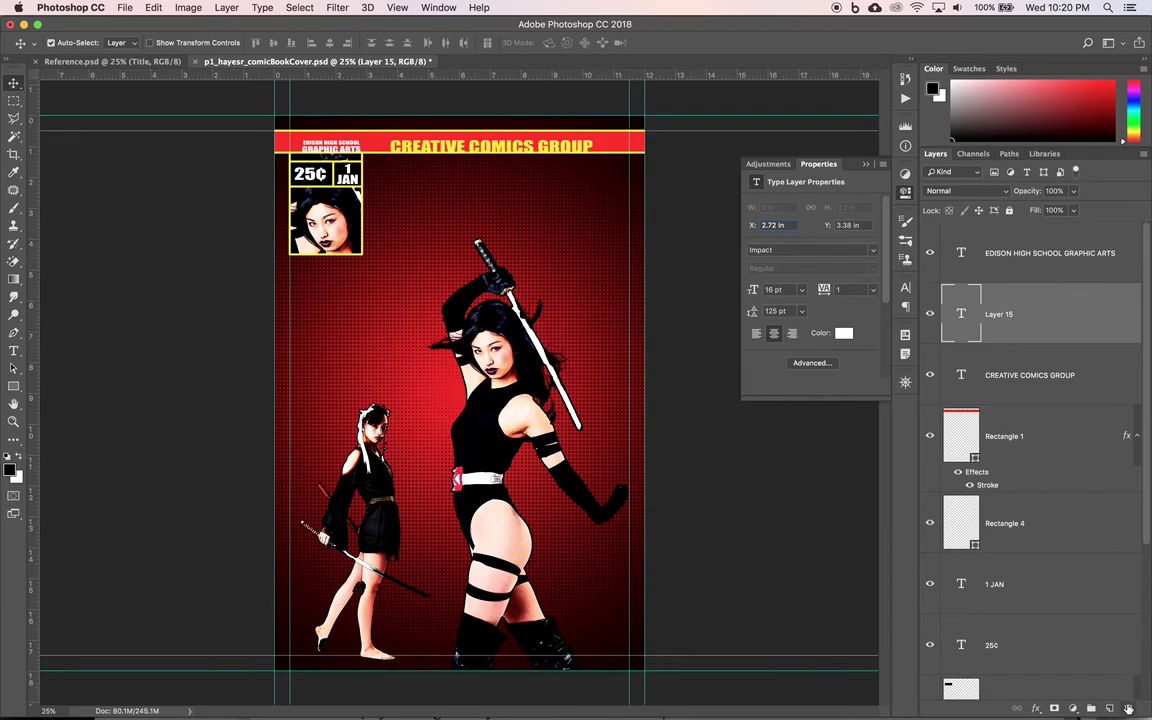
Step: Delete the empty Layer 15 and nudge the title and EDISON HIGH SCHOOL text up into the banner
left_click(1129, 708)
left_click(676, 247)
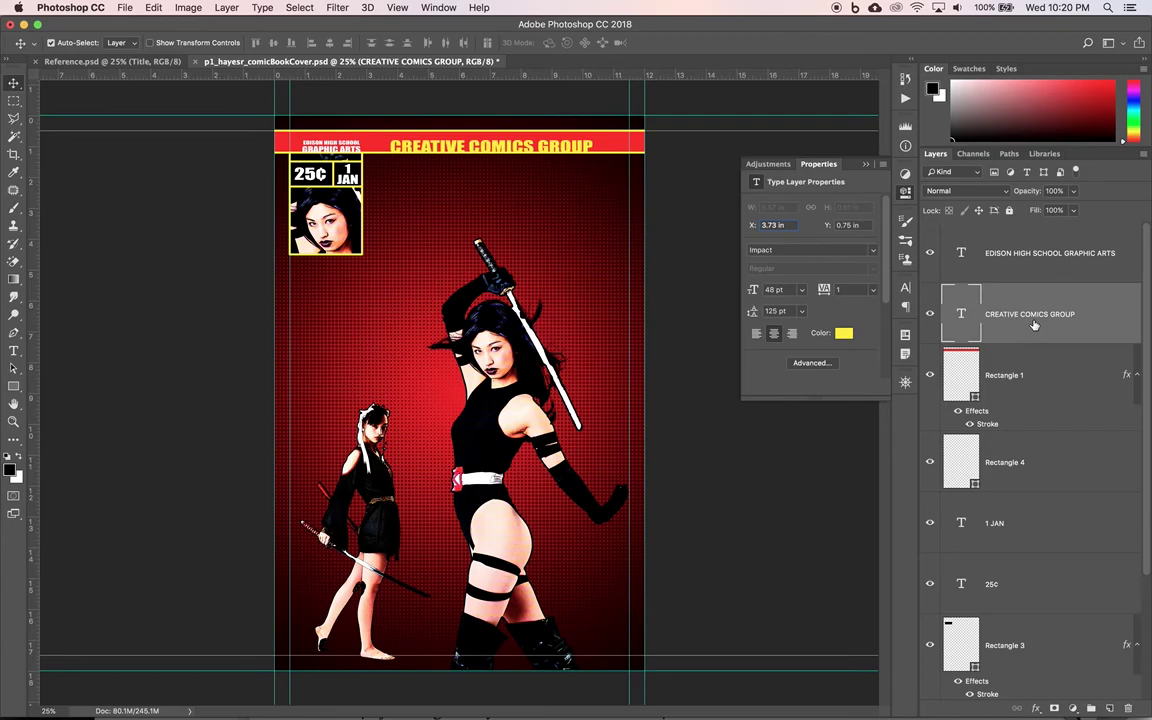
left_click(1040, 262, "shift")
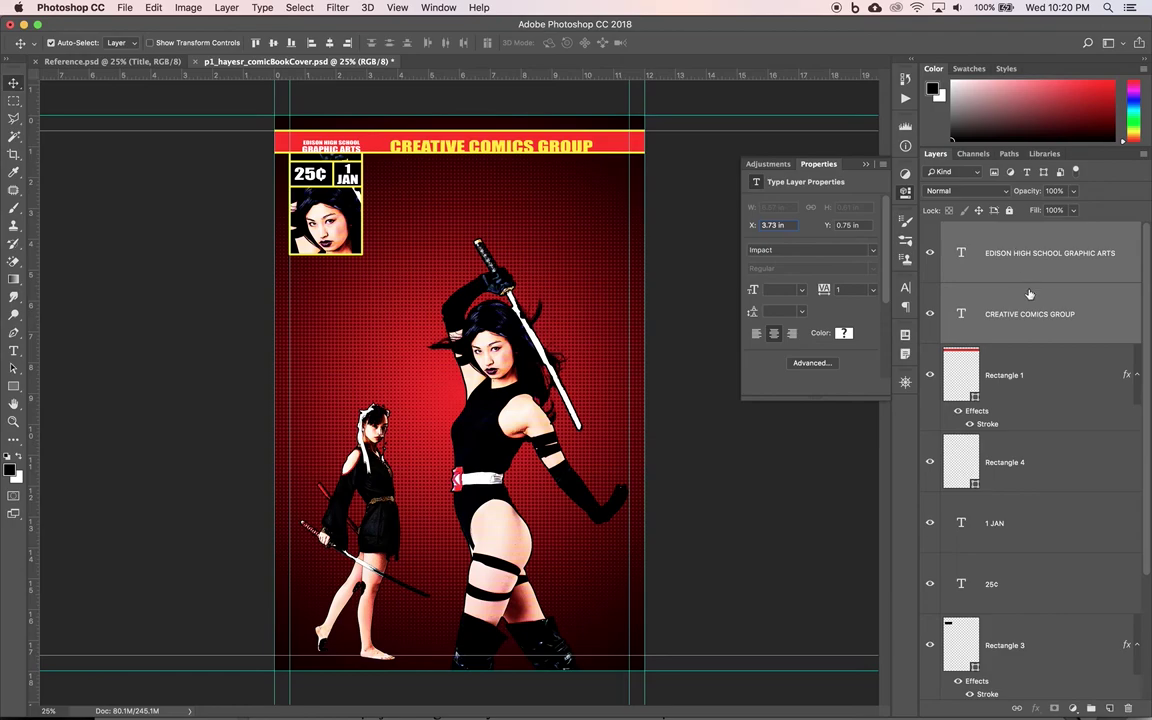
key("Up")
key("Up")
key("Up")
key("Up")
key("Up")
key("Up")
key("Up")
key("Up")
key("Up")
key("Up")
key("Up")
key("Up")
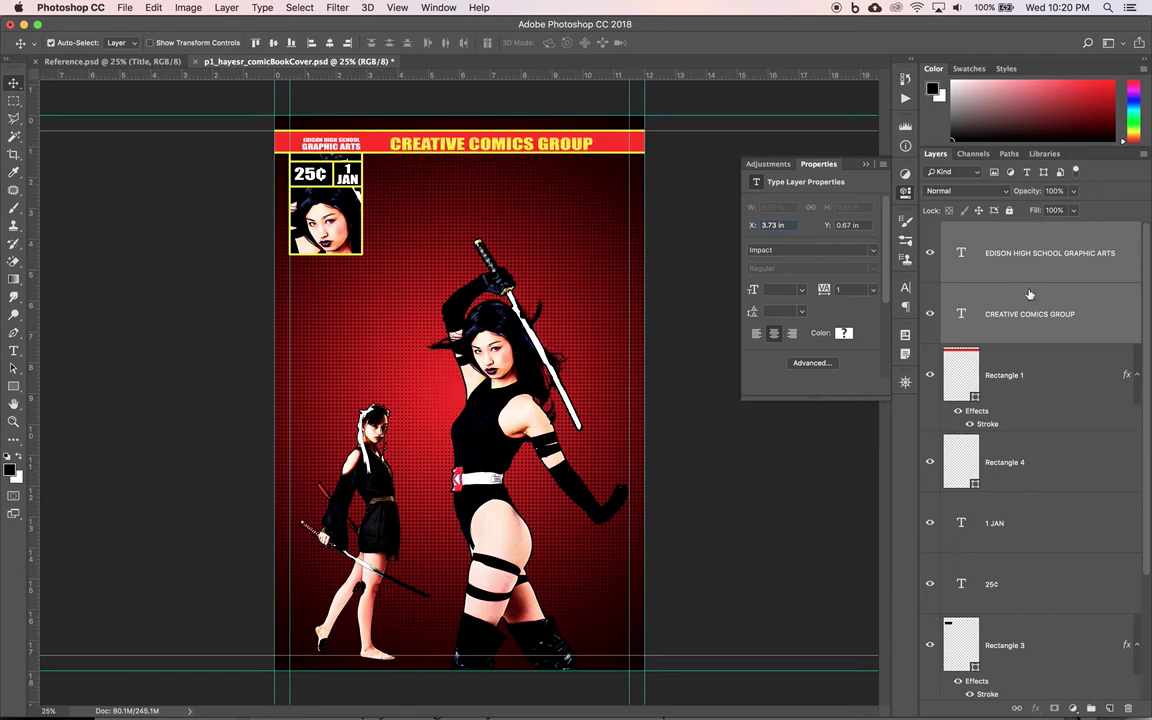
key("Up")
key("Up")
key("Up")
key("Up")
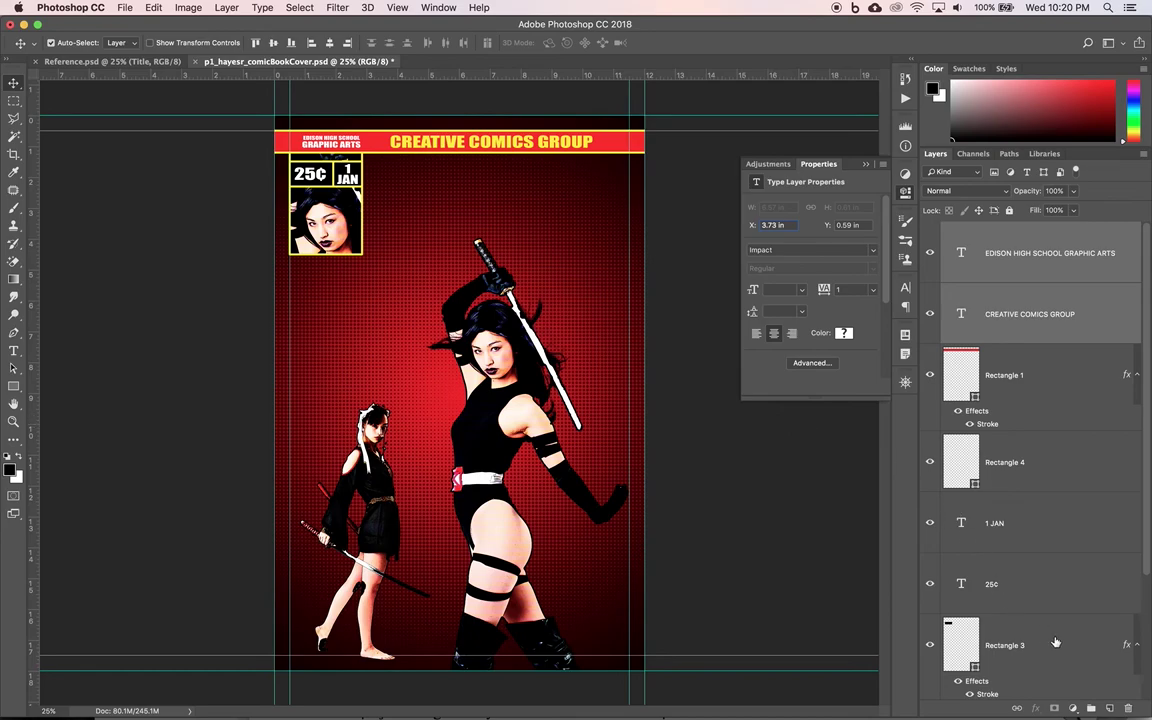
scroll(1055, 643, "down", 3)
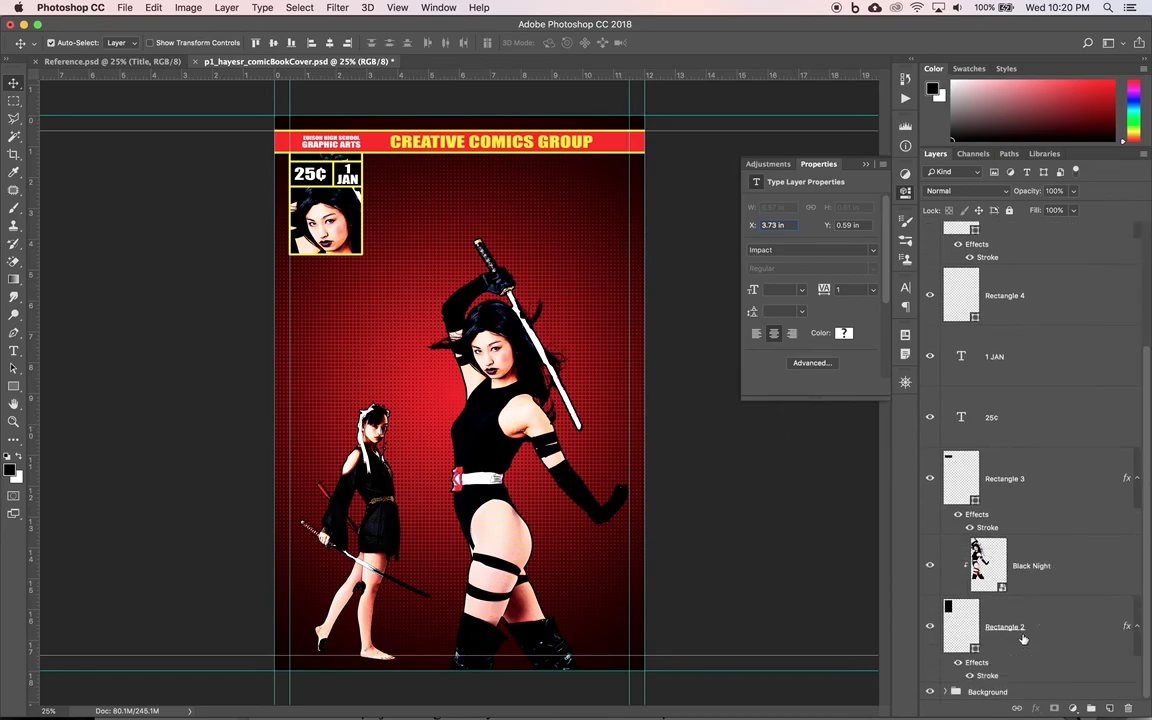
Step: Shorten the Rectangle 2 portrait box to 1322 px tall
left_click(1022, 638)
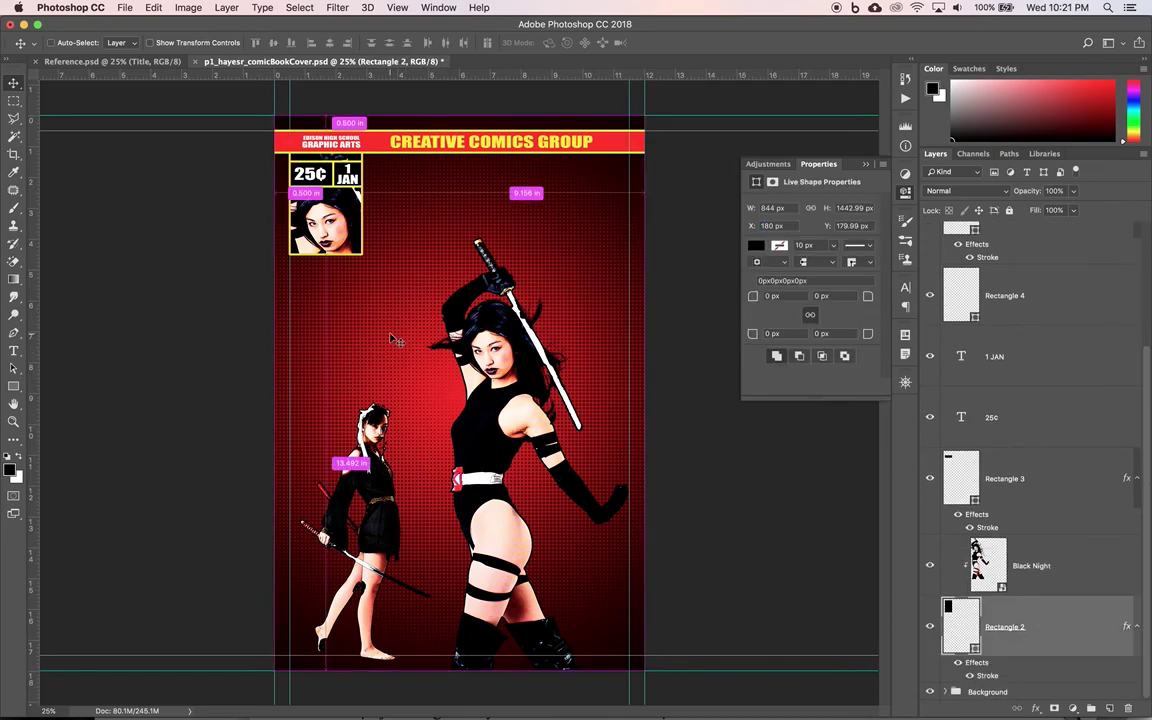
key("super+t")
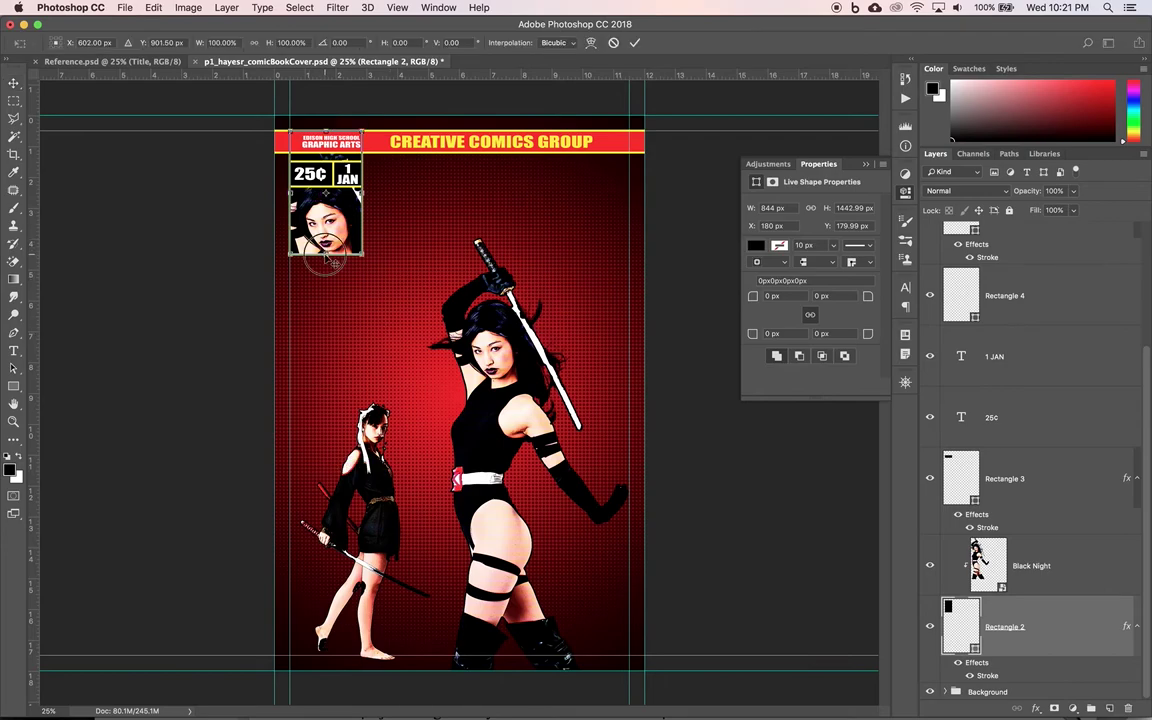
left_click_drag(326, 258, 327, 246)
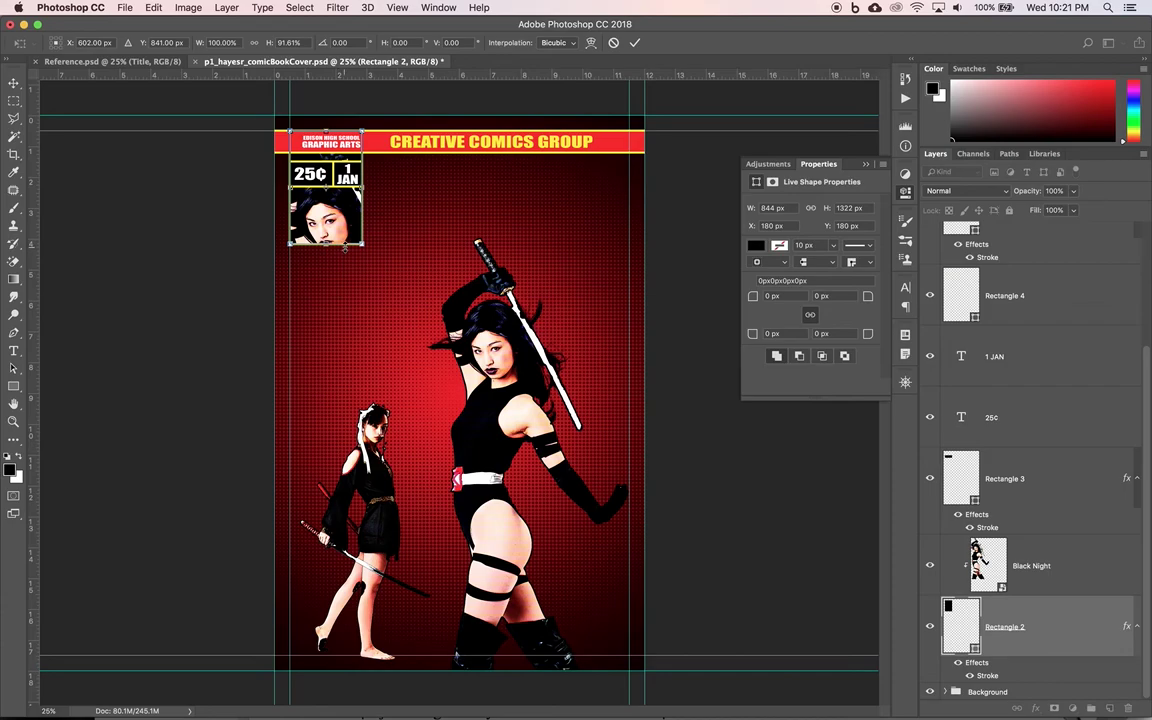
key("Return")
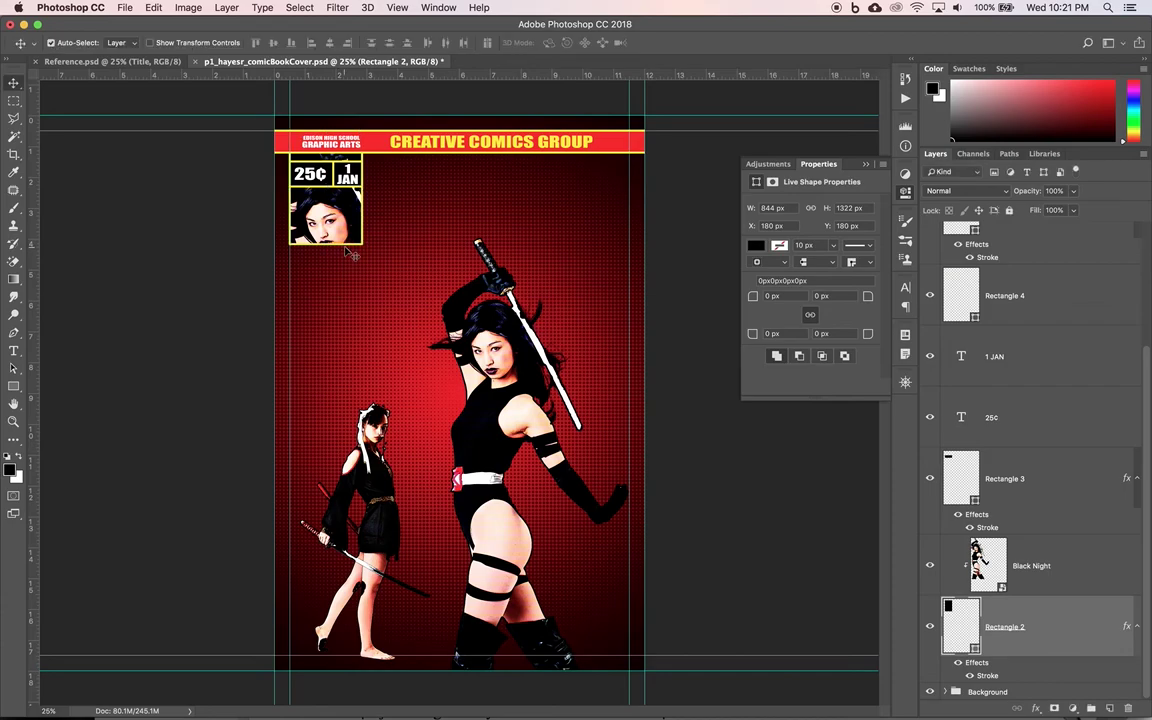
Step: Select the Rectangle 3 price box, the 1 JAN text and the Rectangle 4 divider
left_click(1027, 483)
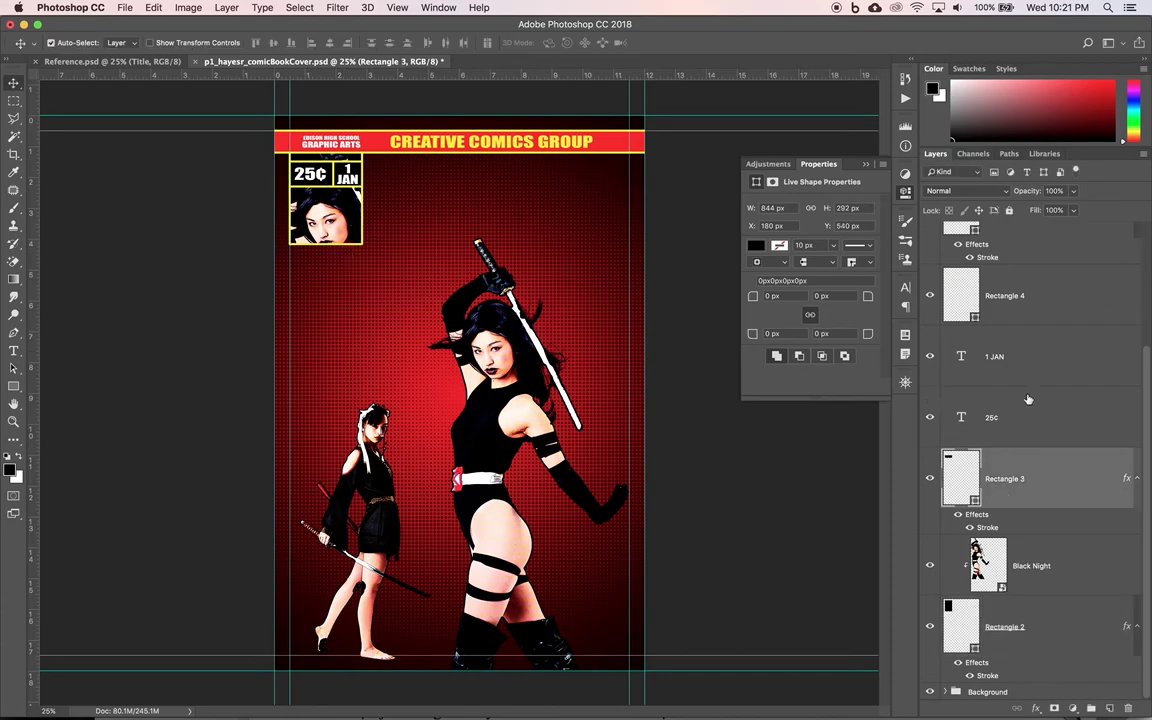
left_click(1022, 360)
left_click(1032, 310)
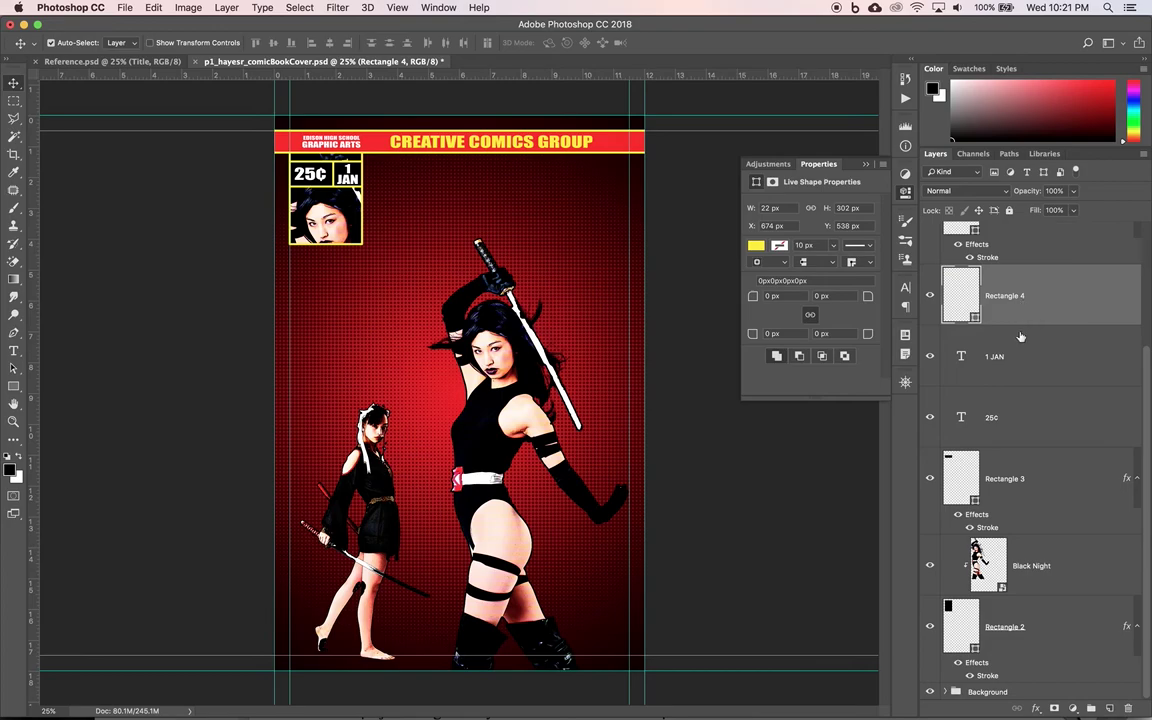
Step: Add 1 JAN, 25¢ and Rectangle 3 to the selection and nudge the price boxes up against the banner
left_click(1021, 367, "shift")
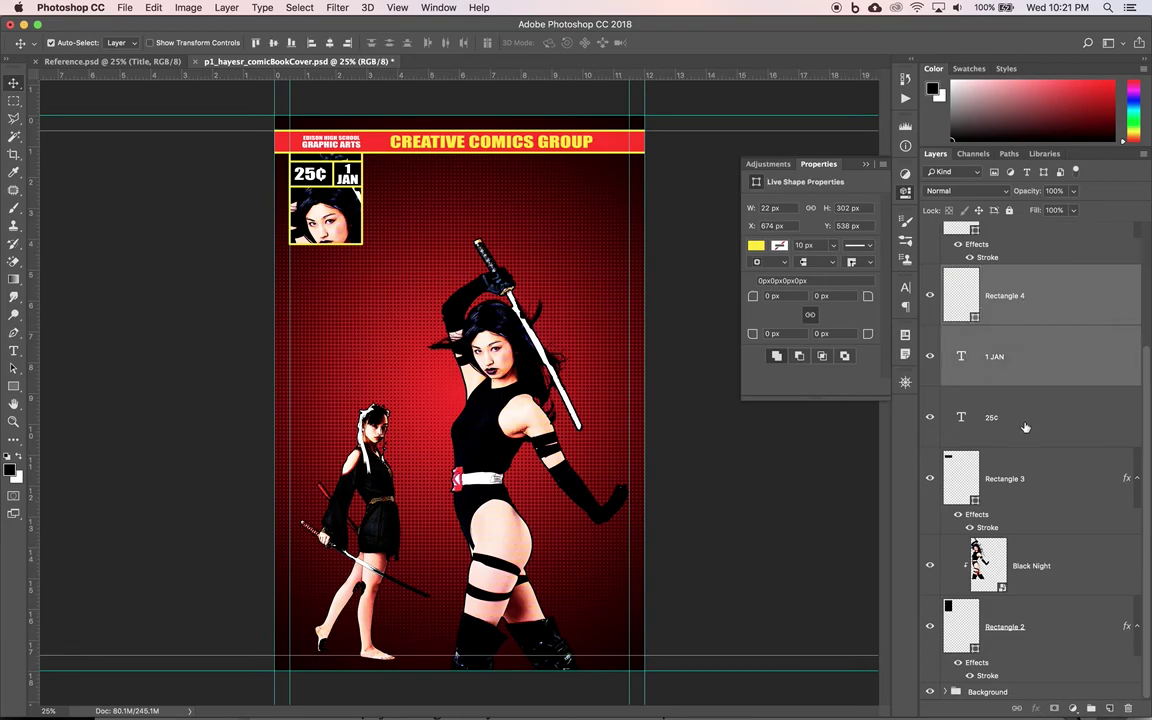
left_click(1024, 427, "shift")
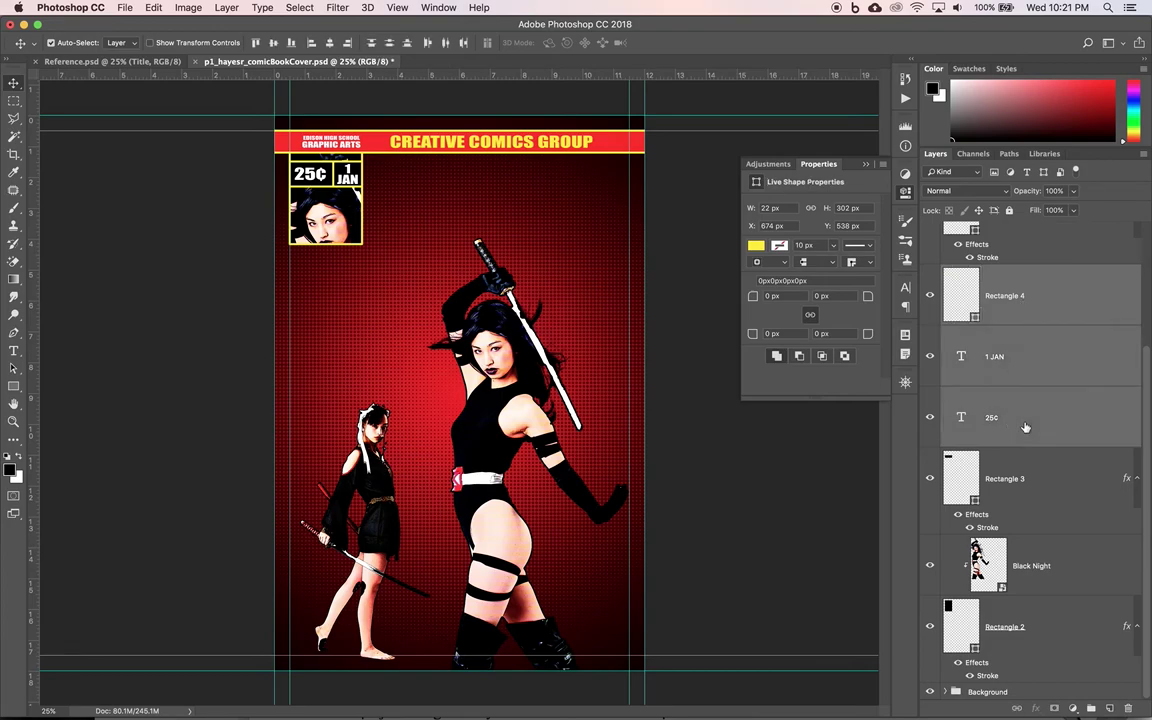
left_click(1039, 490, "shift")
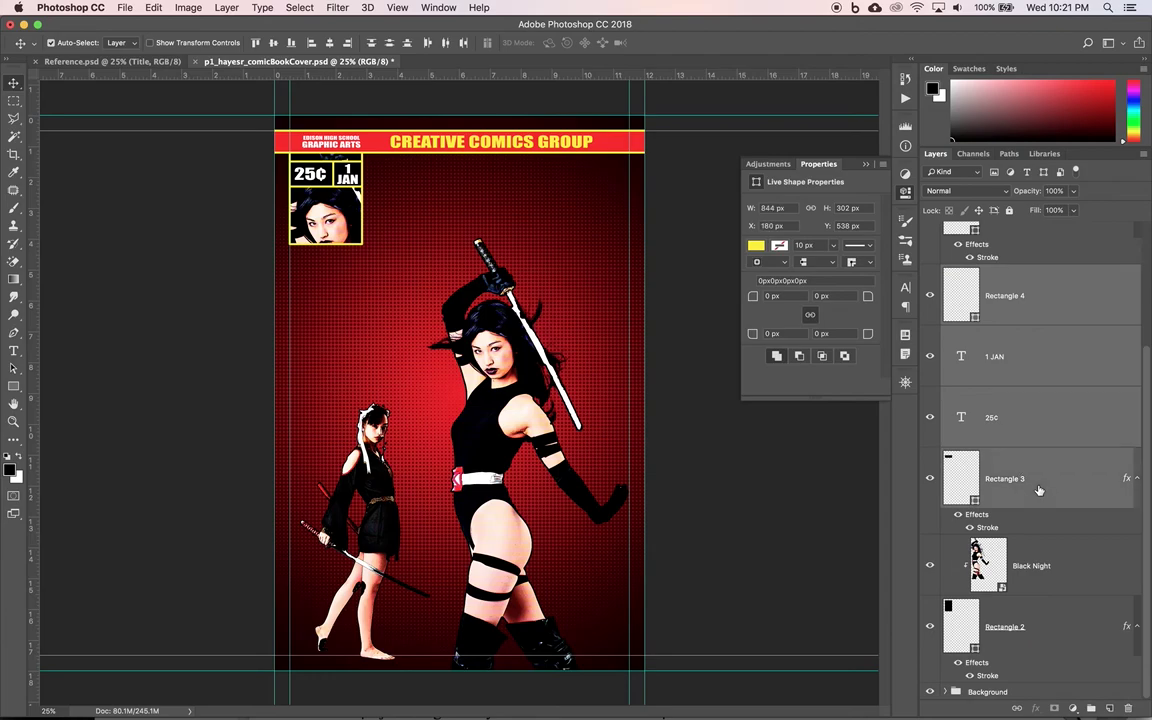
key("Up")
key("Up")
key("Up")
key("Up")
key("Up")
key("Up")
key("Up")
key("Up")
key("Up")
key("Up")
key("Up")
key("Up")
key("Up")
key("Up")
key("Up")
key("Up")
key("Up")
key("Up")
key("Up")
key("Up")
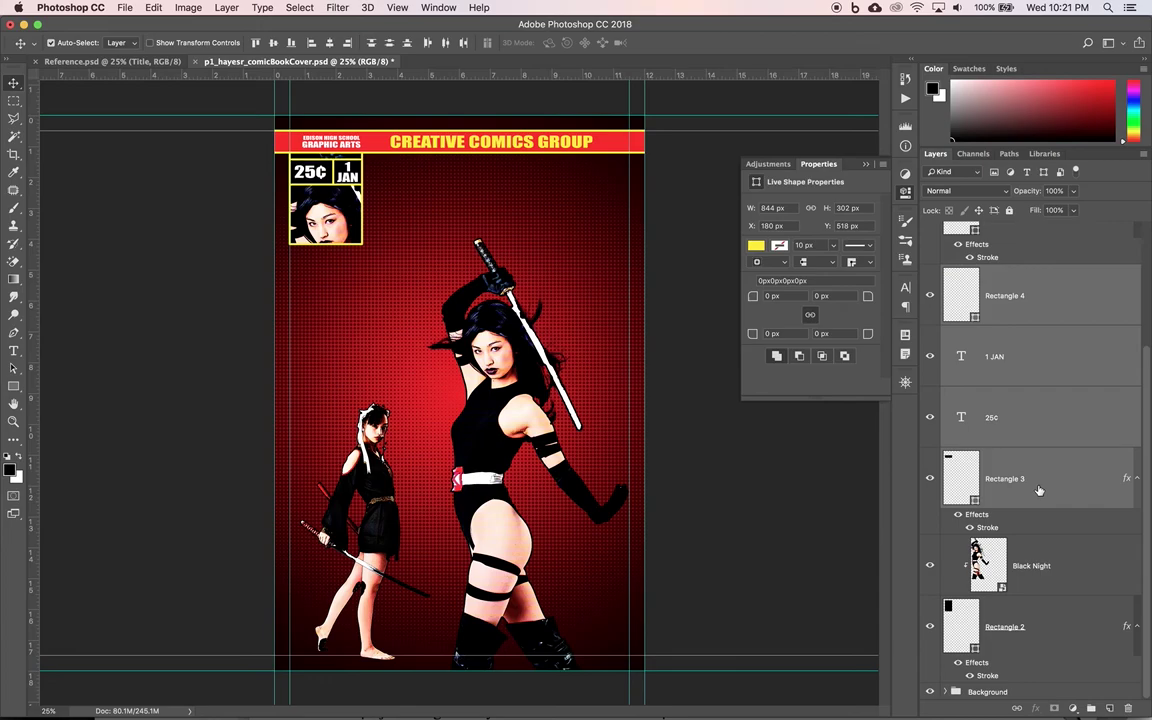
key("Up")
key("Up")
key("Up")
key("Up")
key("Up")
key("Up")
key("Up")
key("Up")
key("Up")
key("Up")
key("Up")
key("Up")
key("Up")
key("Up")
key("Up")
key("Up")
key("Up")
key("Up")
key("Up")
key("Up")
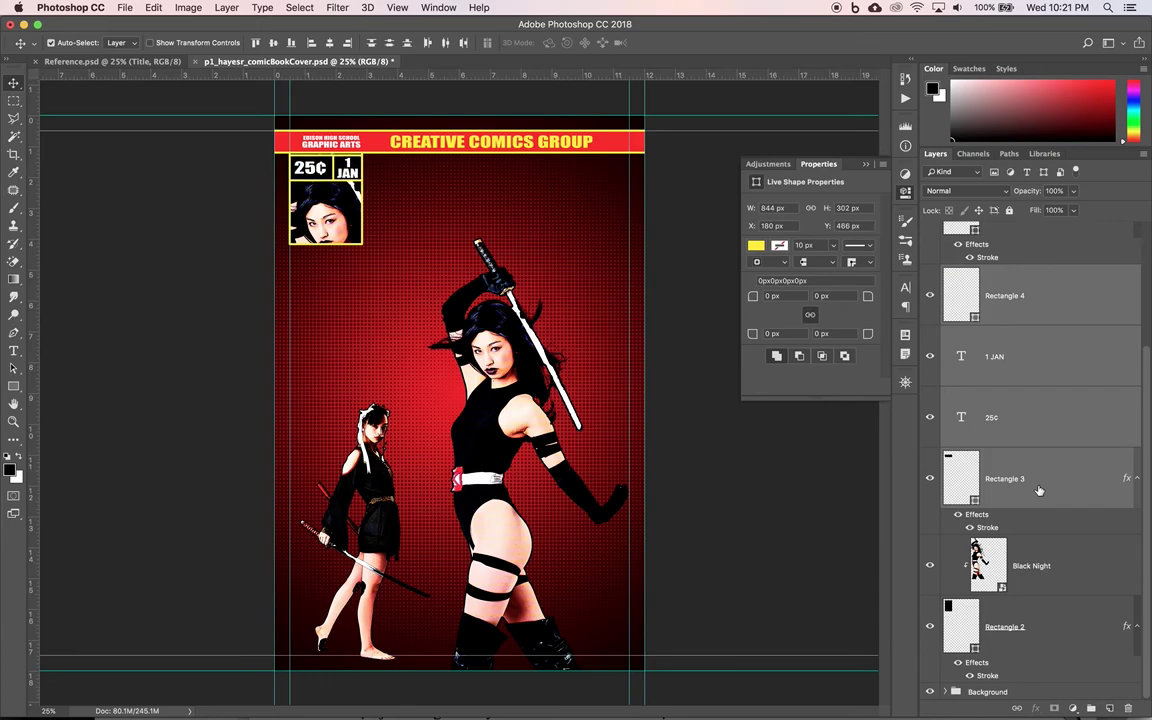
key("Up")
key("Up")
key("Up")
key("Up")
key("Up")
key("Up")
key("Up")
key("Up")
key("Up")
key("Up")
key("Up")
key("Up")
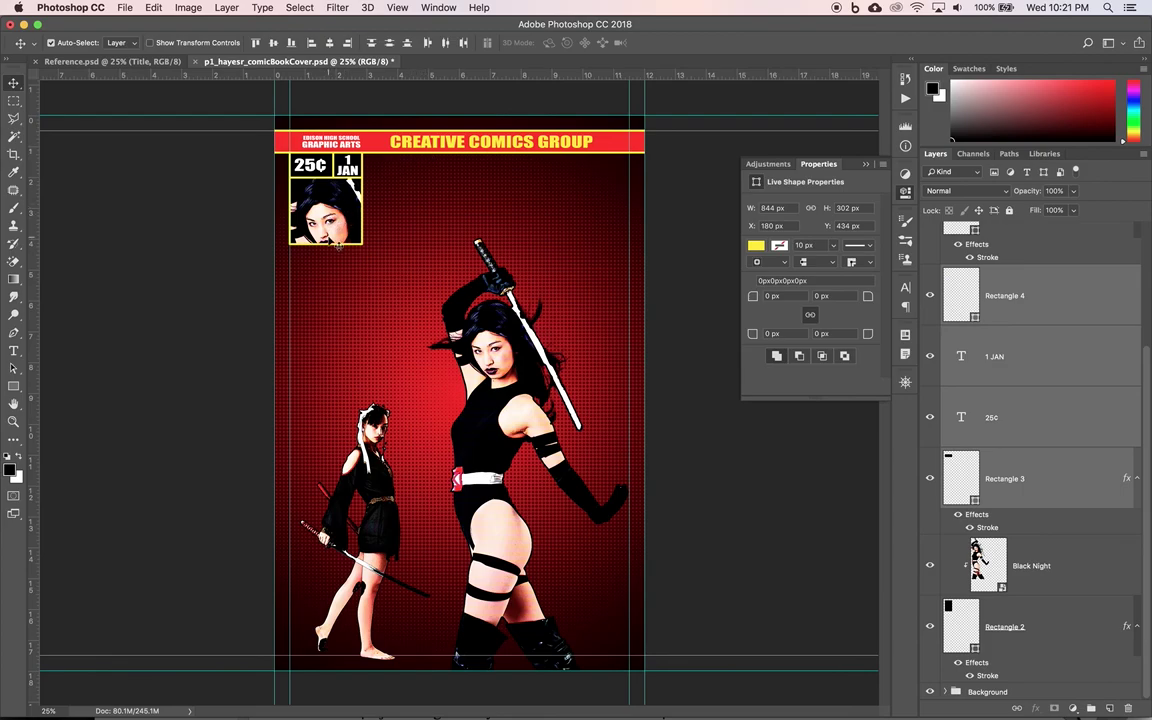
Step: Recentre the face in the portrait and stretch Rectangle 2 to 844 × 1444 px
left_click_drag(328, 232, 338, 237)
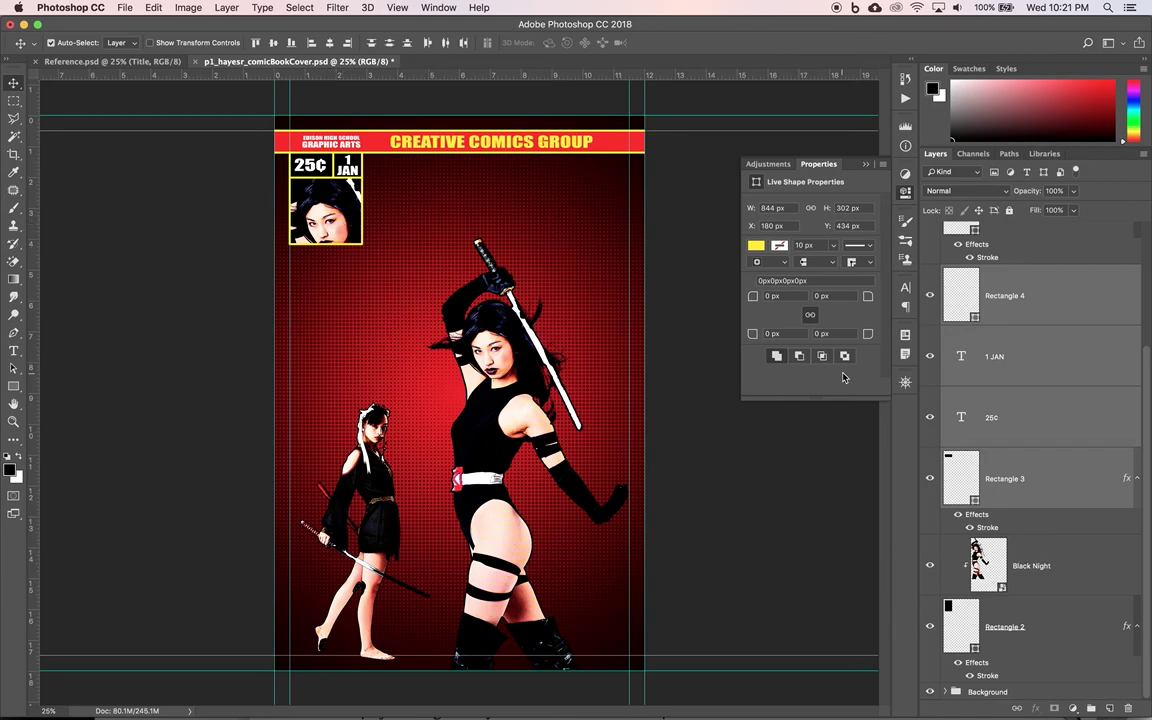
left_click(1009, 638)
key("super+t")
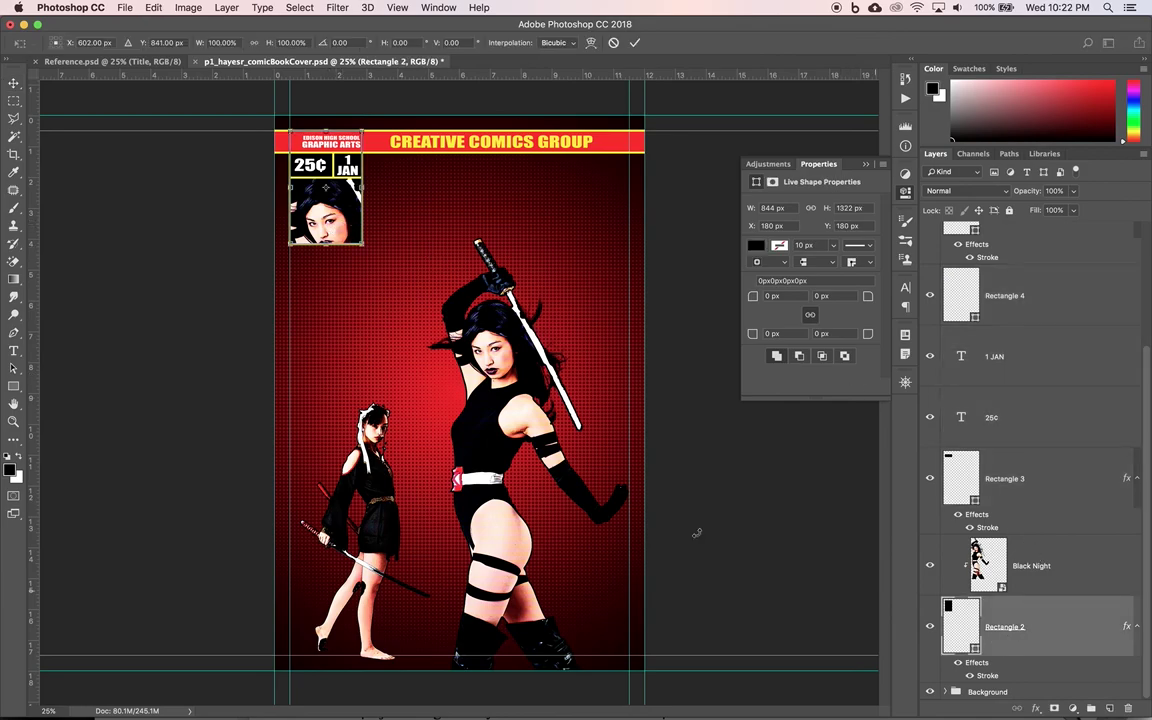
left_click_drag(326, 245, 326, 255)
key("Return")
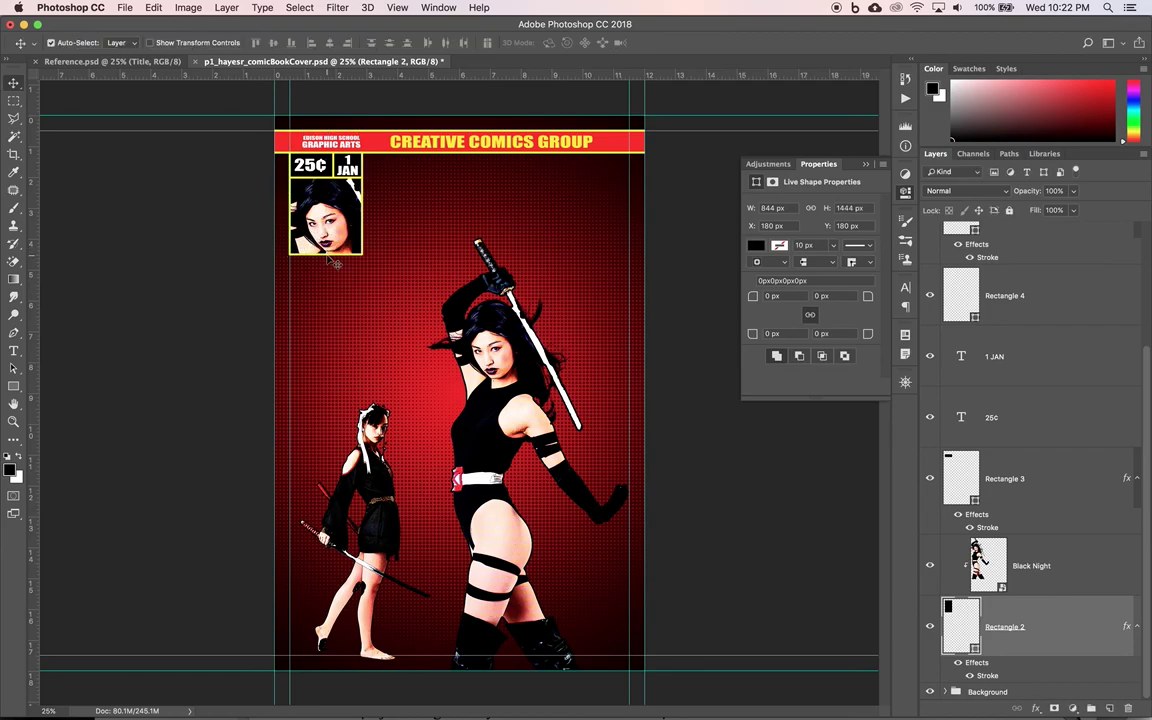